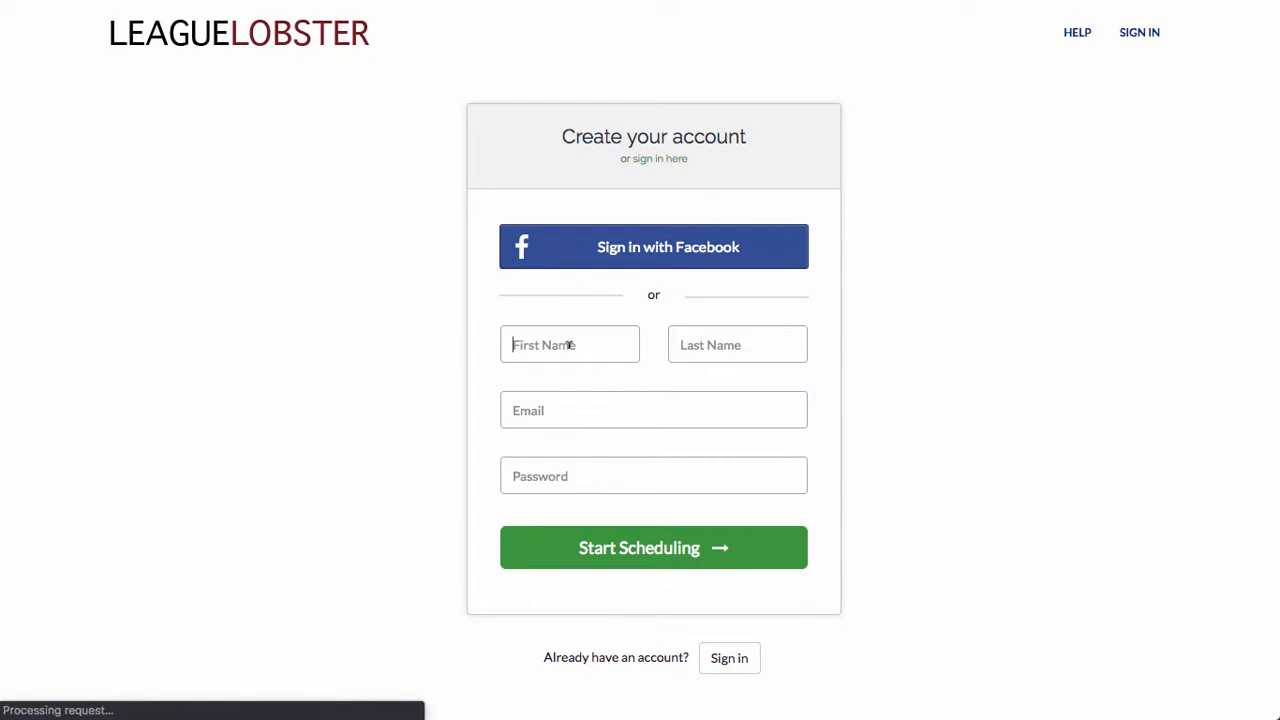
Step: Sign up for a new account by entering the user's first and last name, e-mail address and password
text(Michael)
key(Tab)
text(Jordan)
key(Tab)
key(Tab)
text(••••)
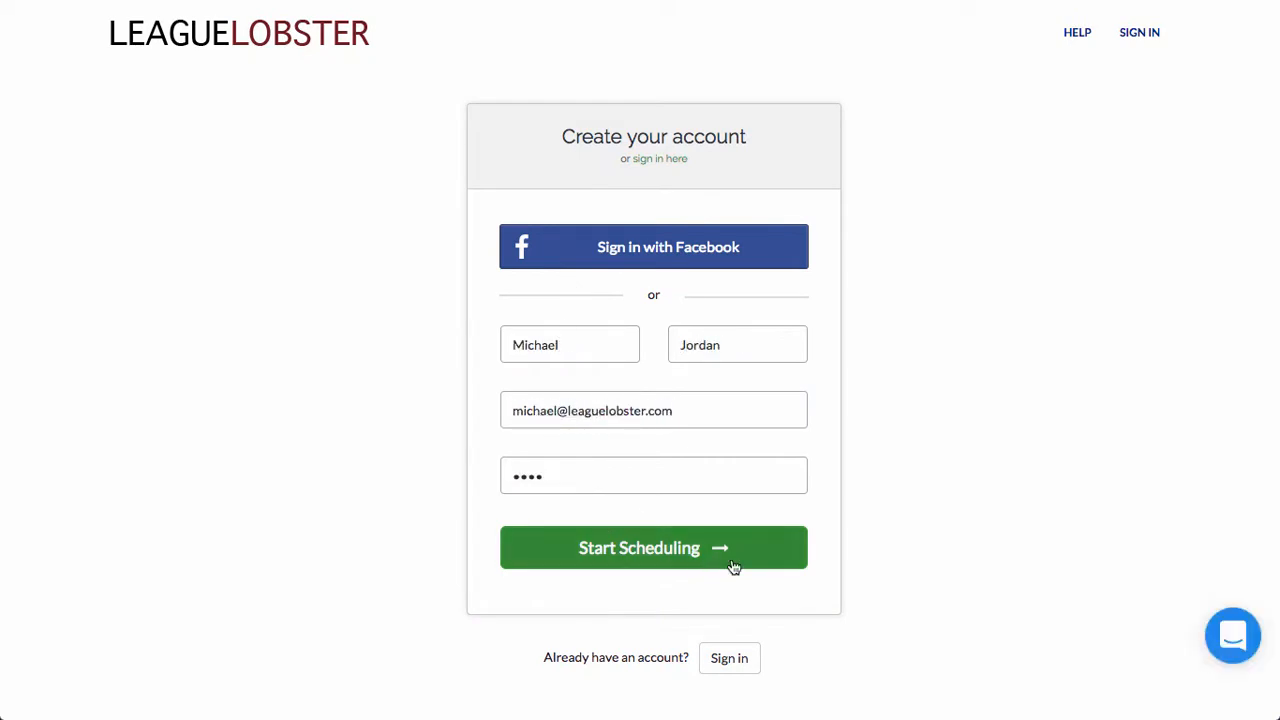
click(733, 561)
Step: Register the hosting organization under the name LeagueLobster
click(239, 258)
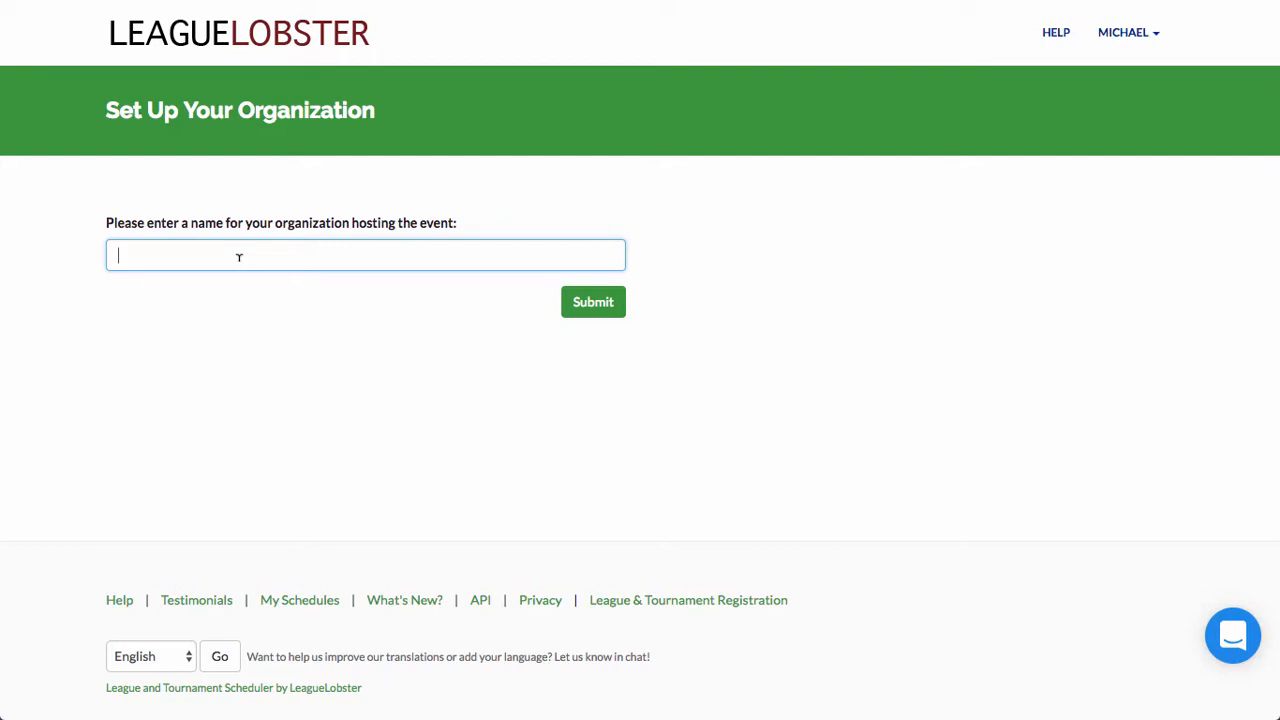
text(LeagueLobster)
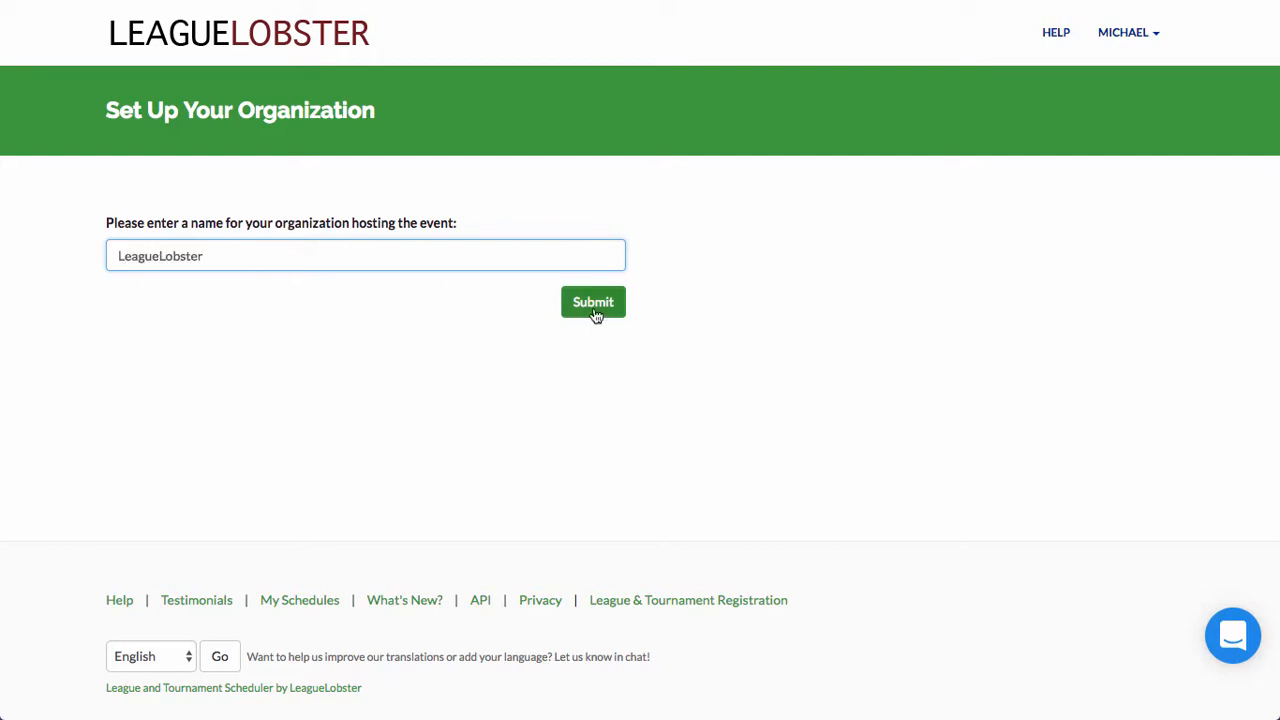
click(593, 303)
Step: Name the new tournament 'Deep Sea Jam' with Basketball as the sport
text(De)
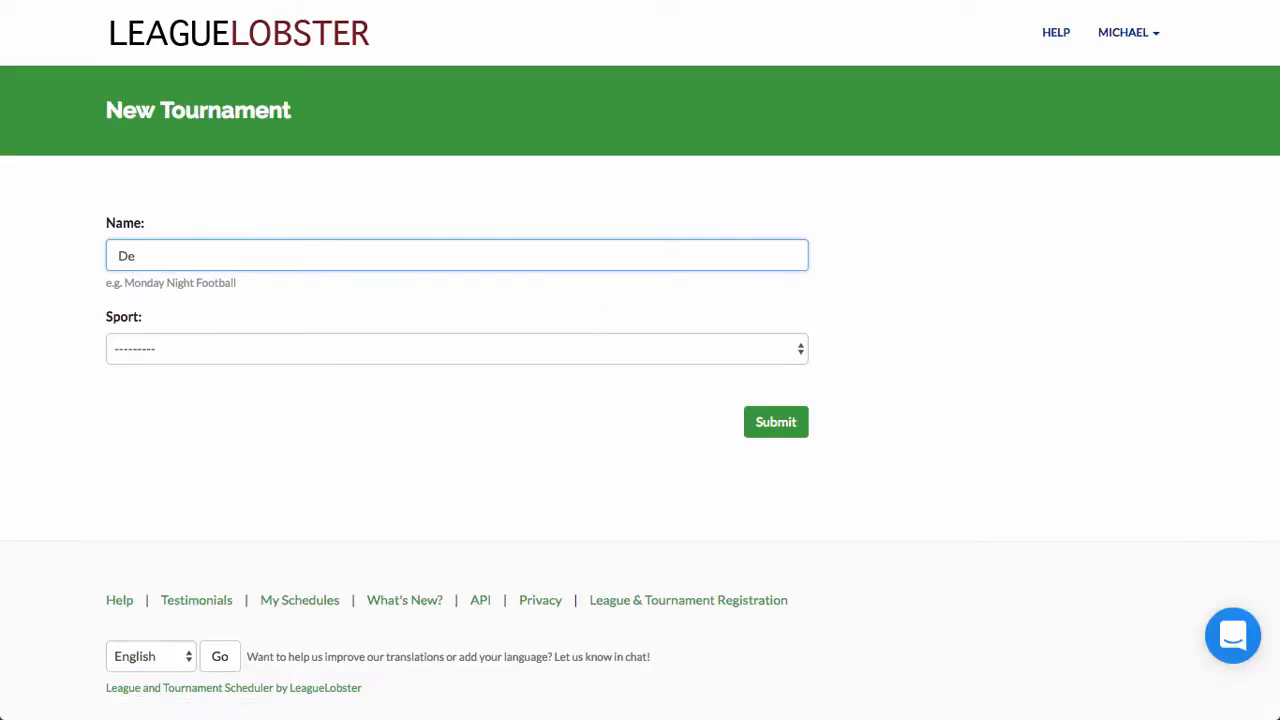
text(ep Sea Jam)
click(145, 350)
click(188, 385)
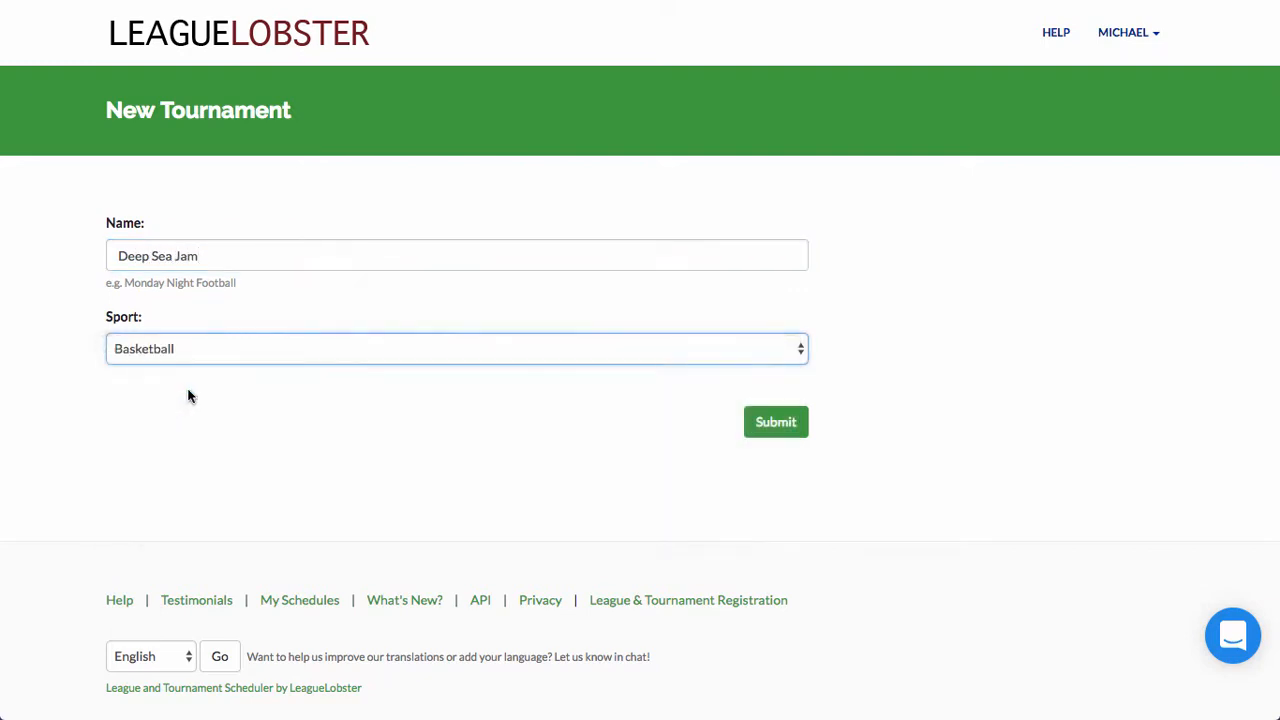
click(773, 421)
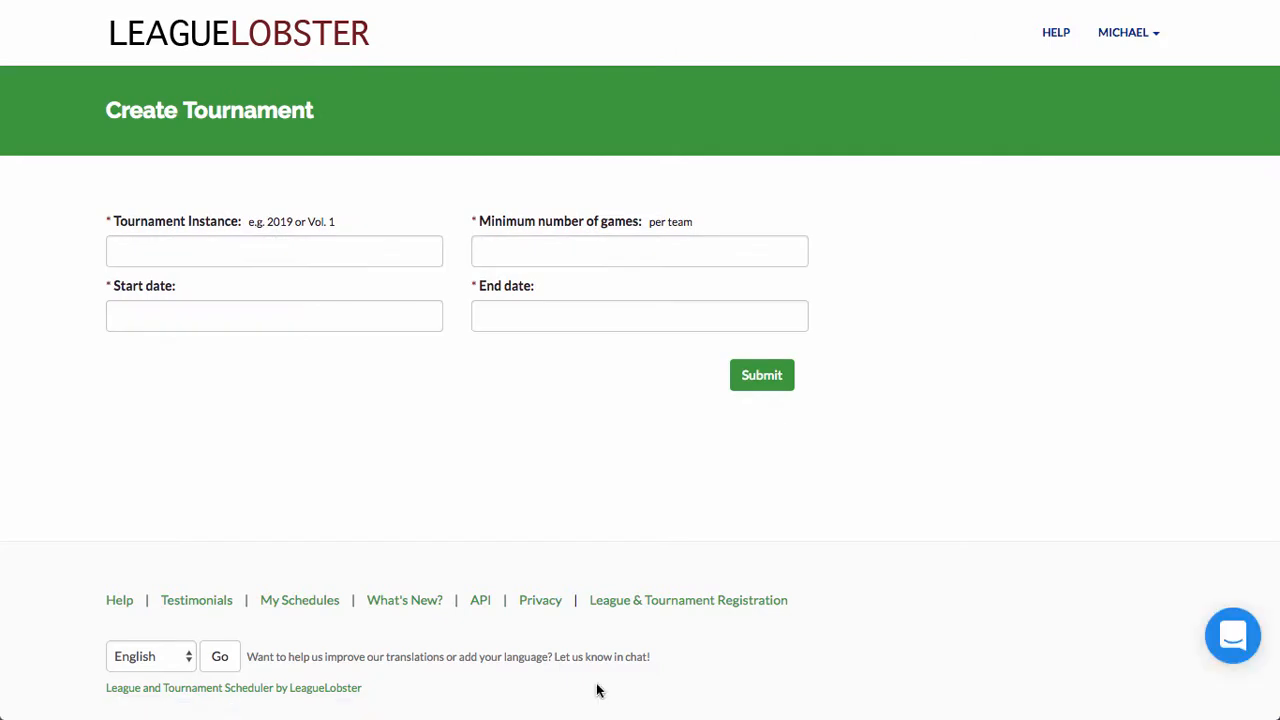
Step: Set instance 2019, at least 3 games per team, and dates 2019-05-25 to 2019-05-26
click(138, 250)
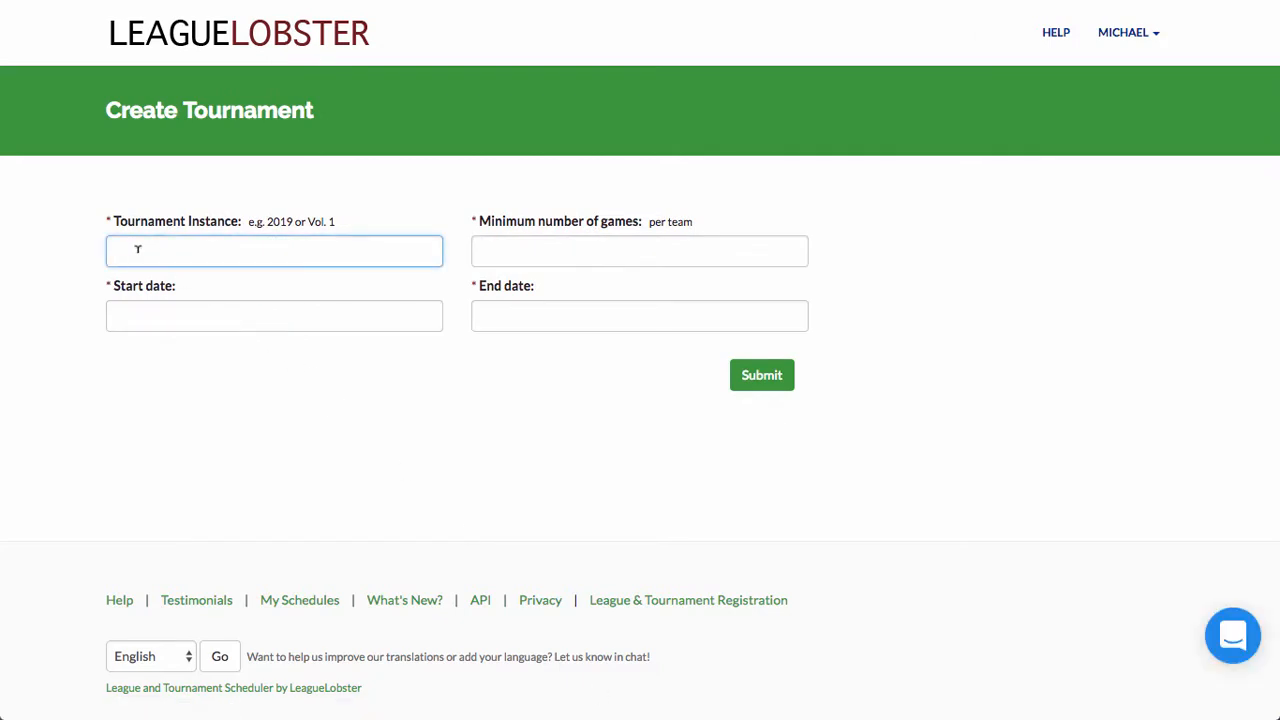
text(2019)
key(Tab)
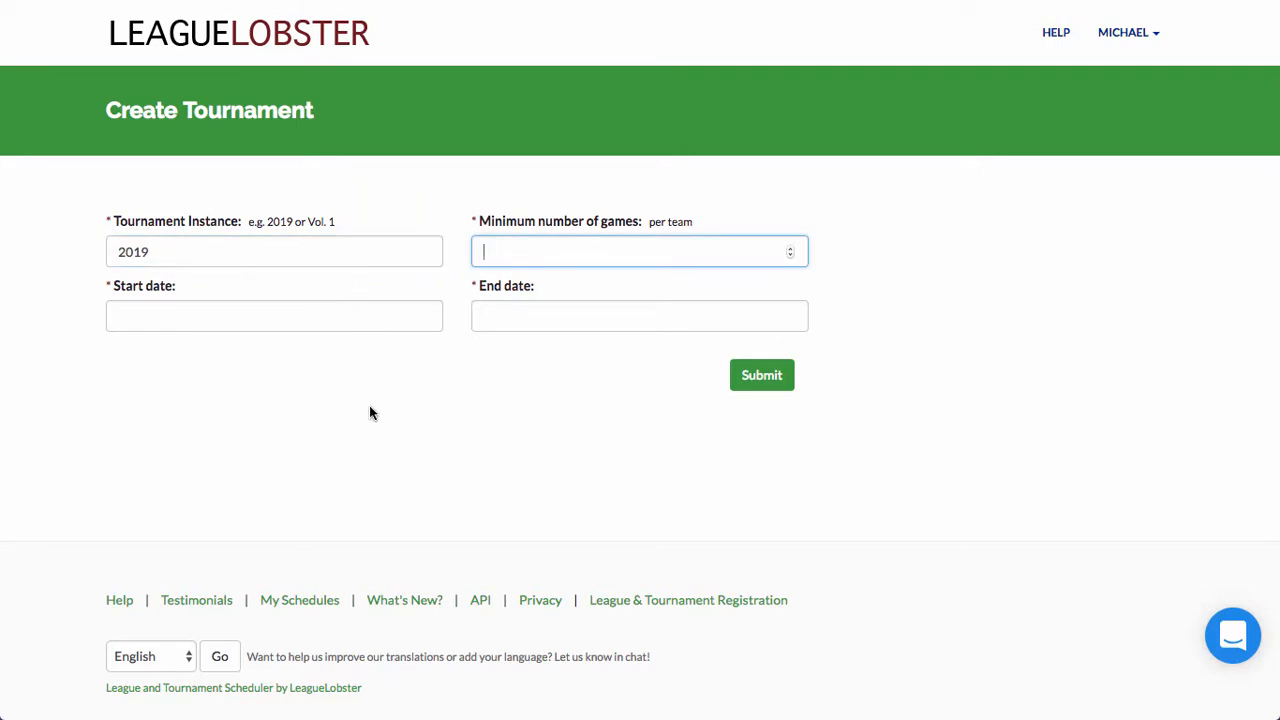
text(3)
click(248, 316)
scroll(183, 444, up, 3)
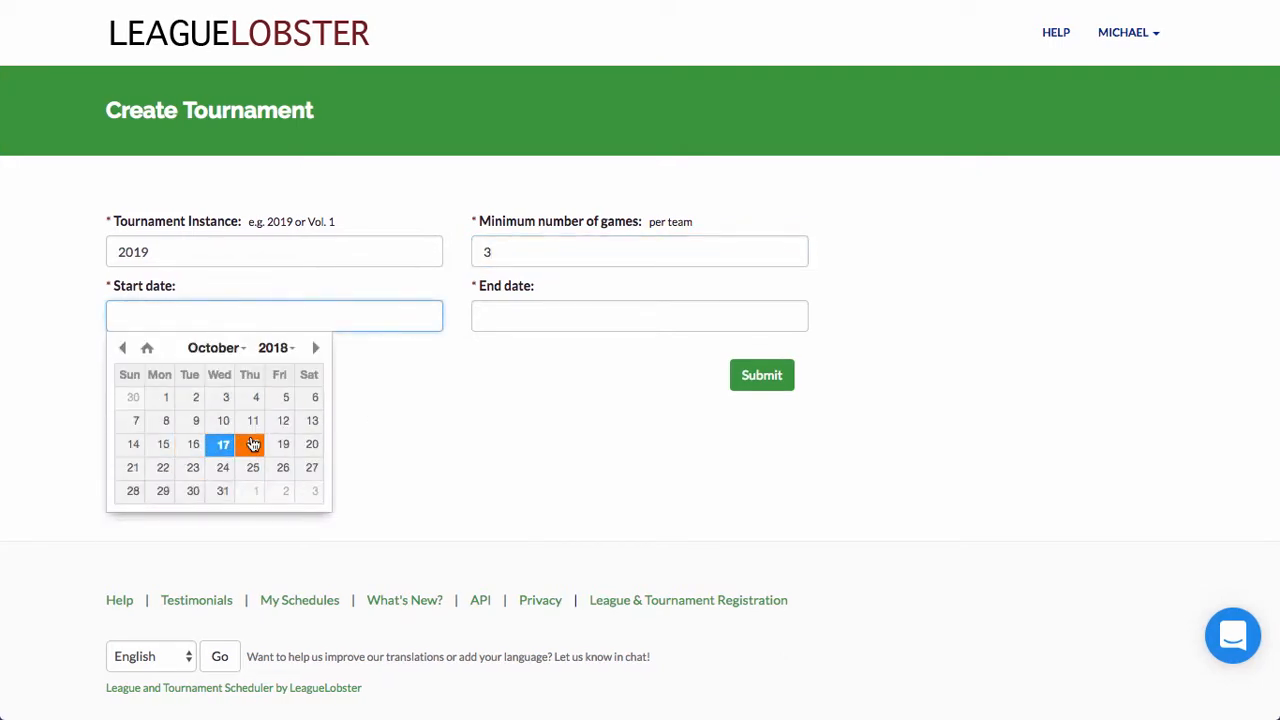
scroll(253, 446, down, 7)
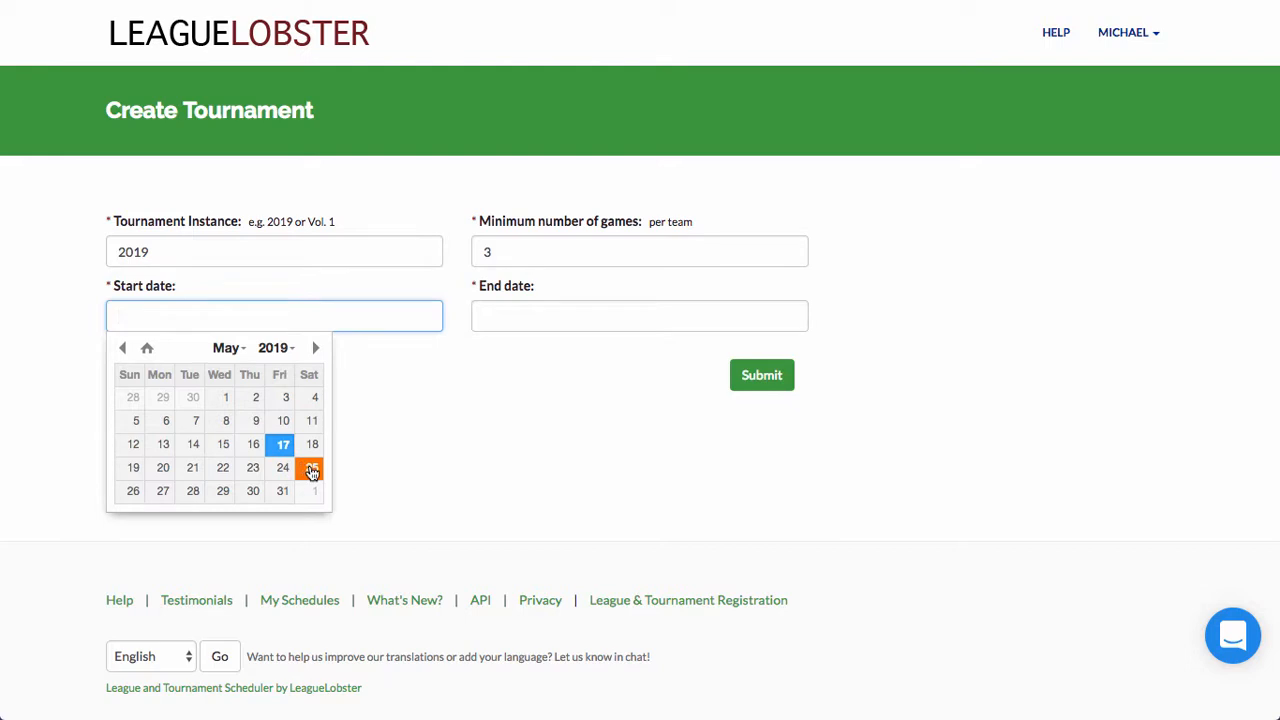
click(312, 471)
click(568, 316)
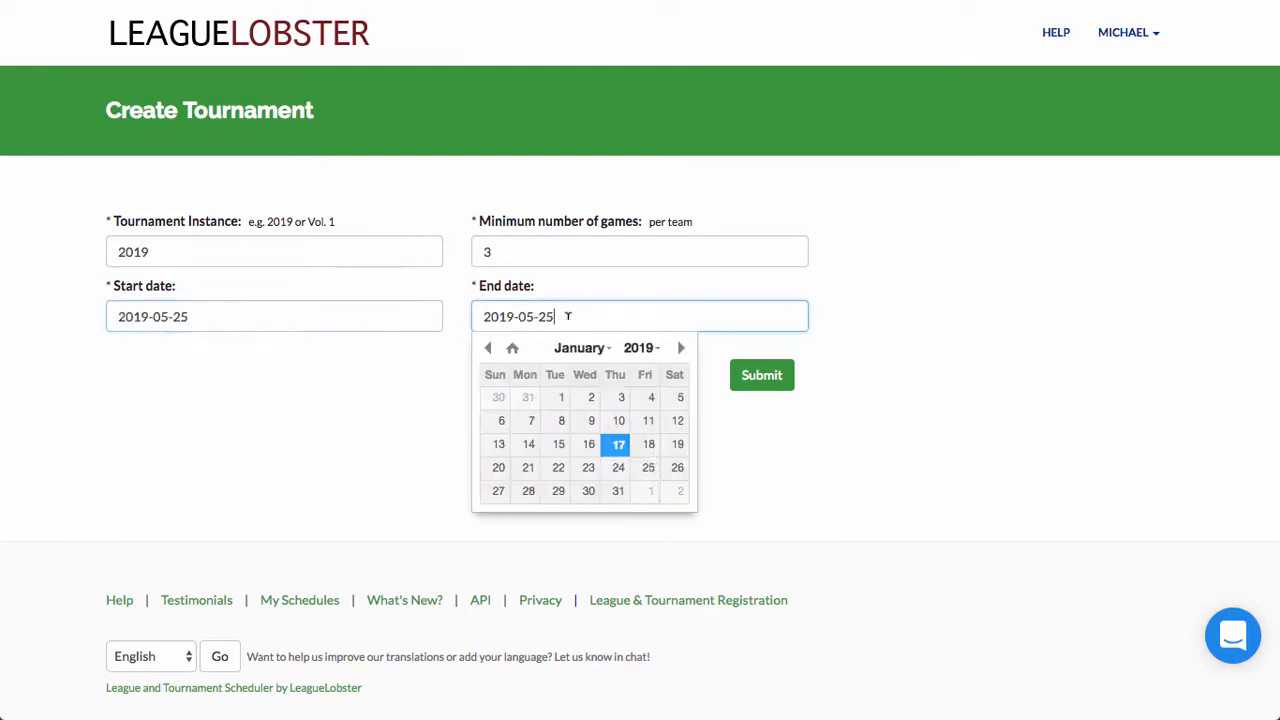
click(496, 491)
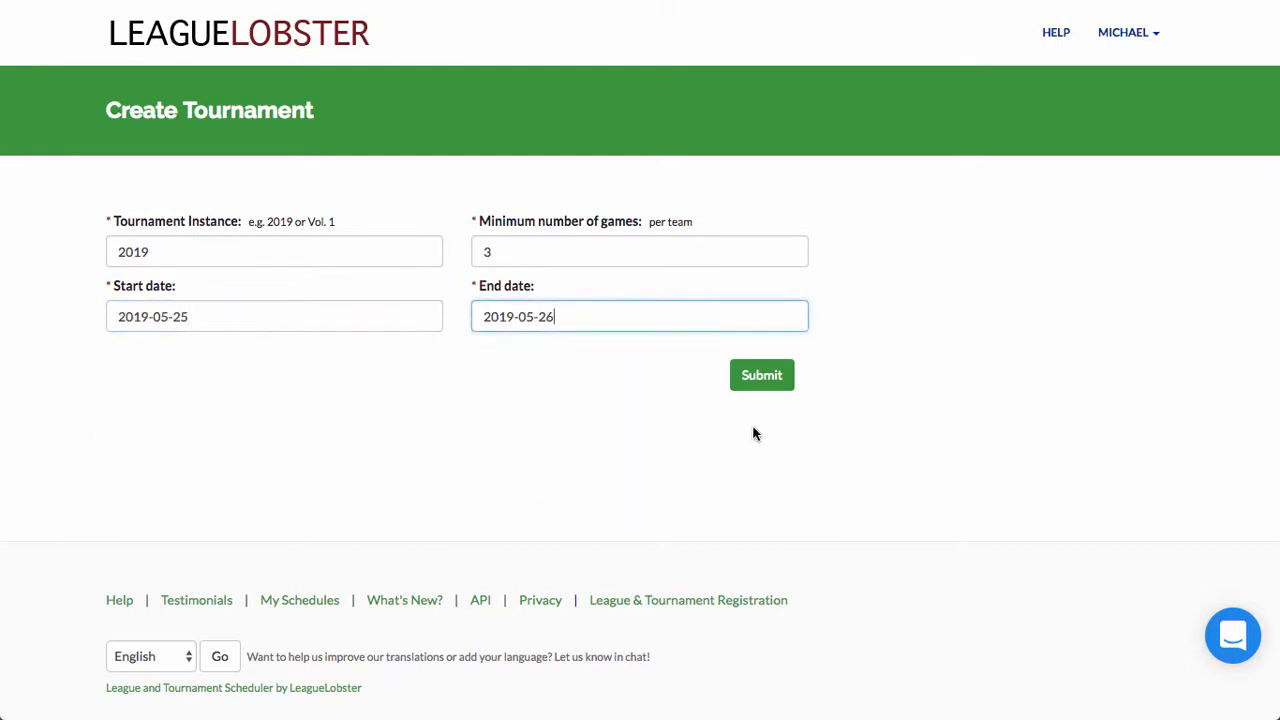
click(755, 376)
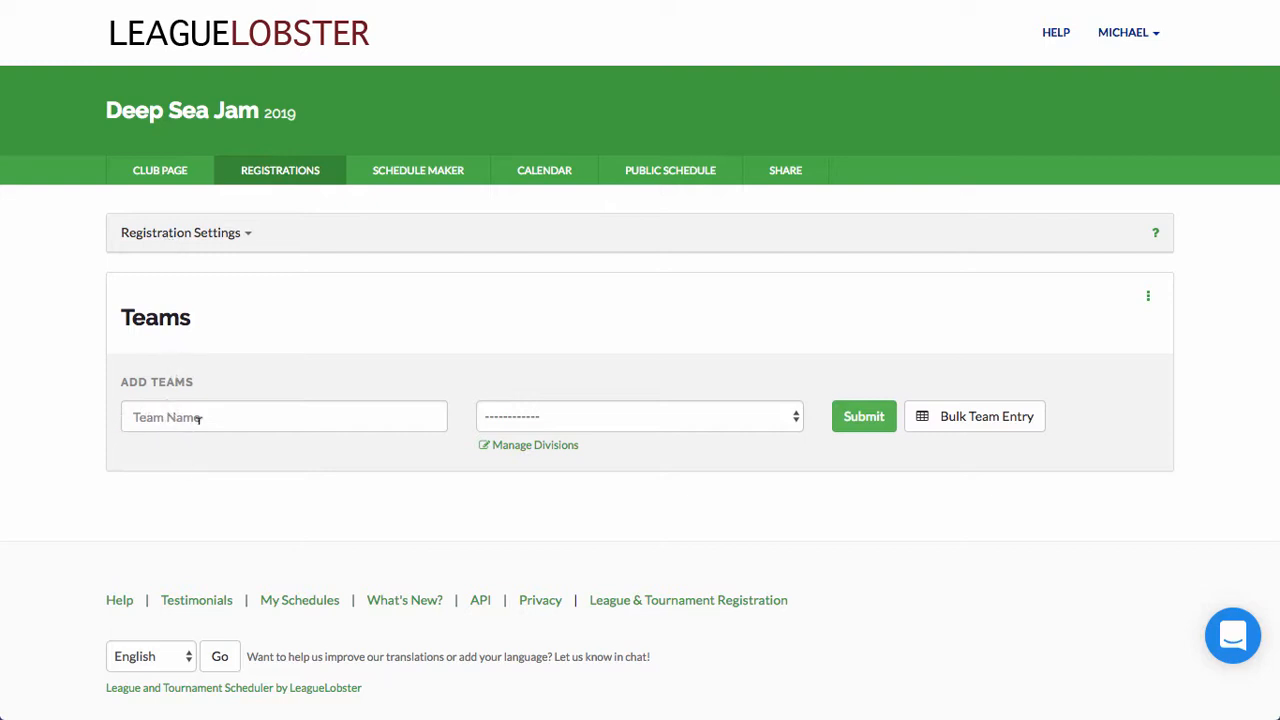
Step: Create a new division named 18U
click(539, 421)
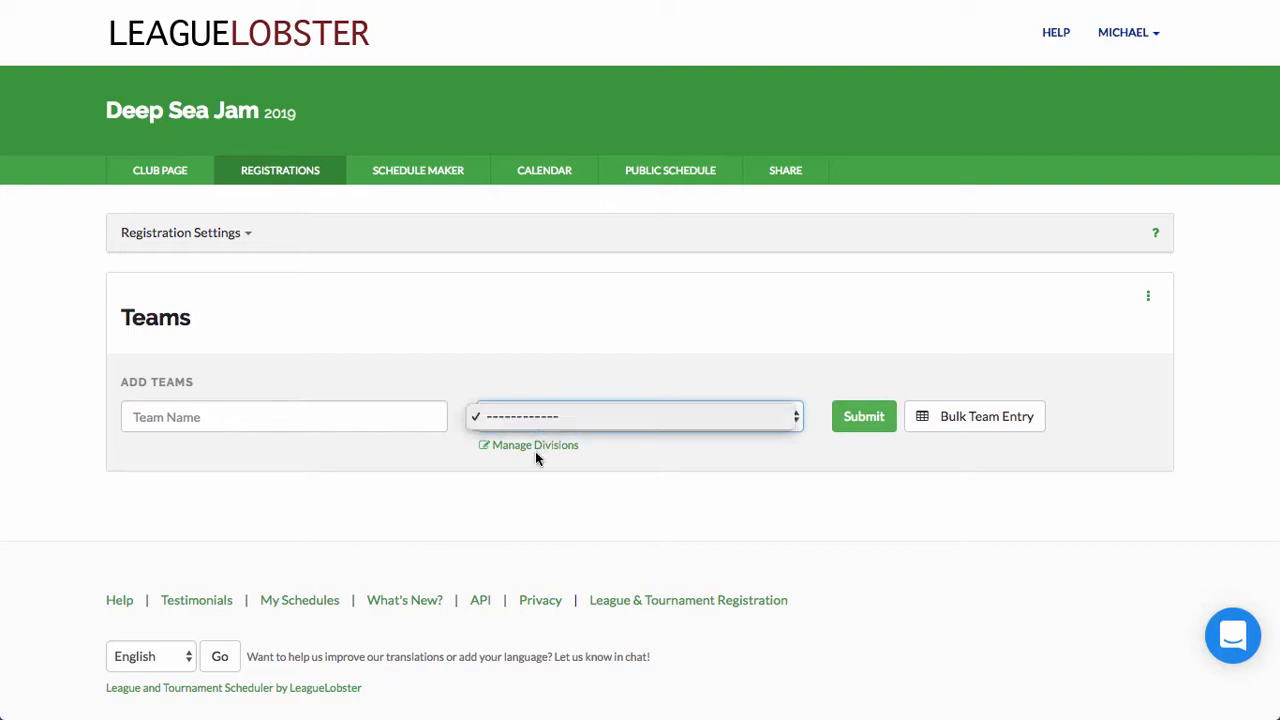
click(534, 451)
click(532, 446)
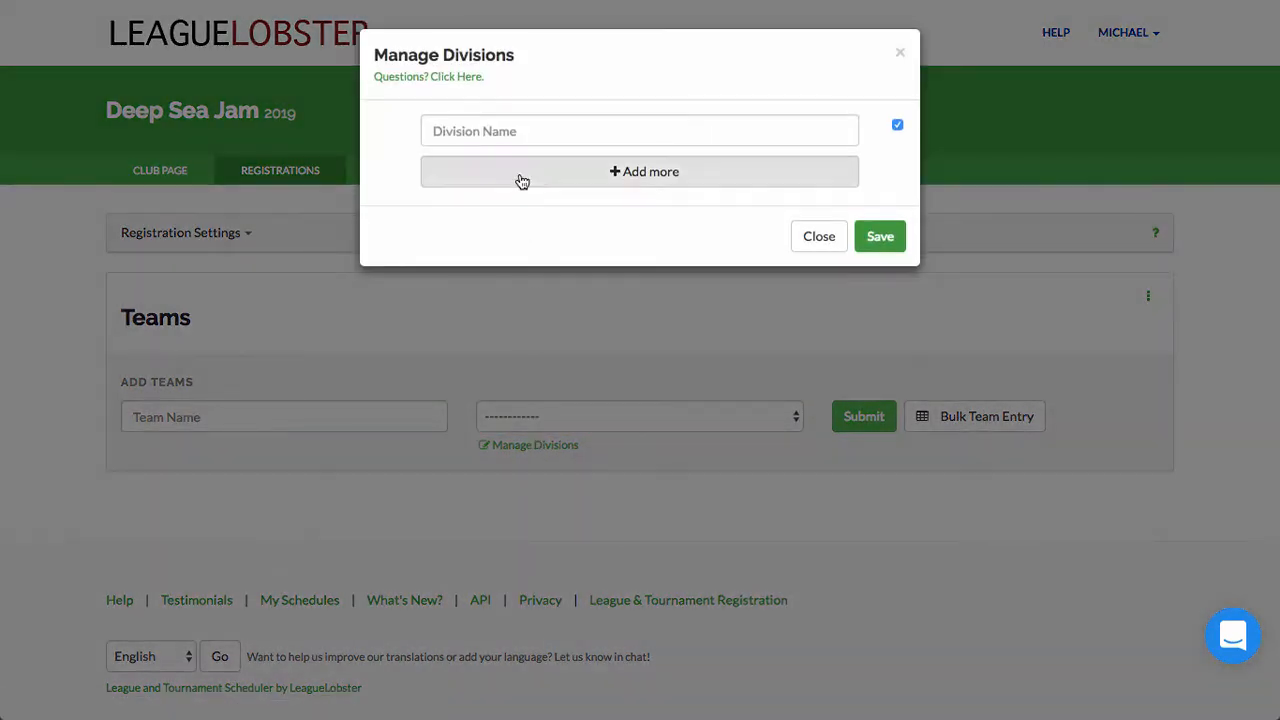
click(503, 133)
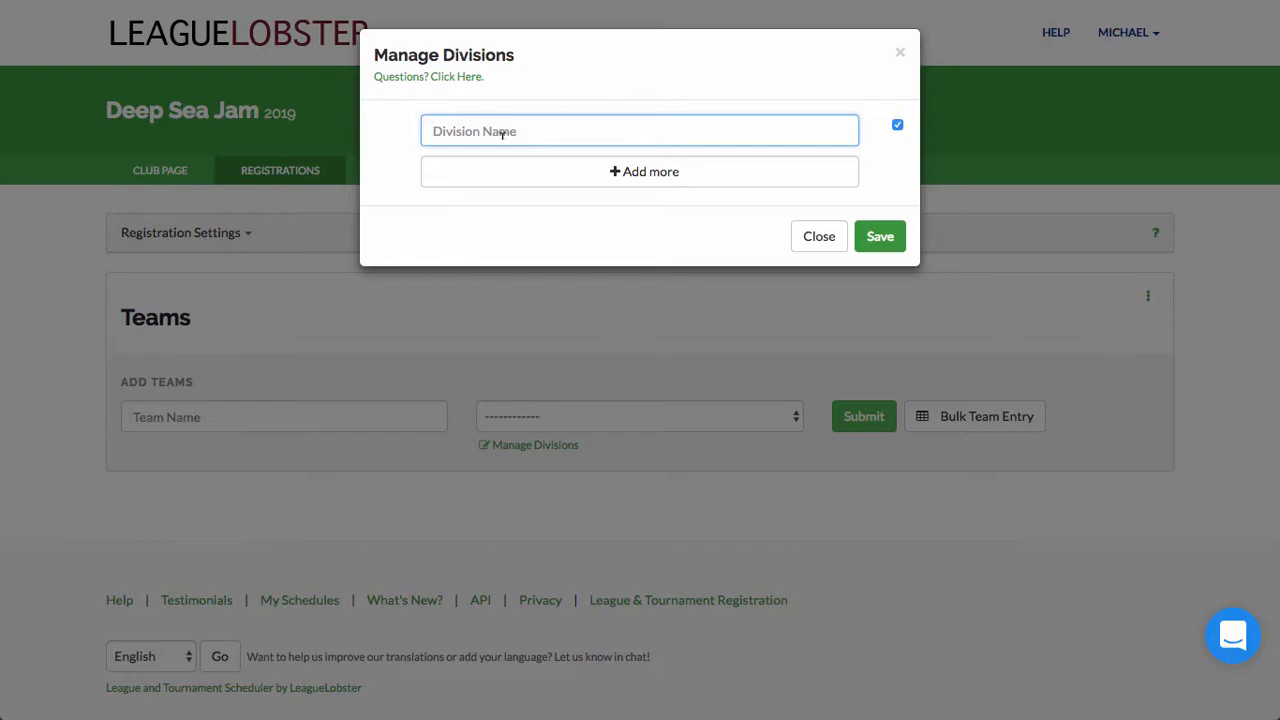
text(18U)
click(878, 237)
click(822, 272)
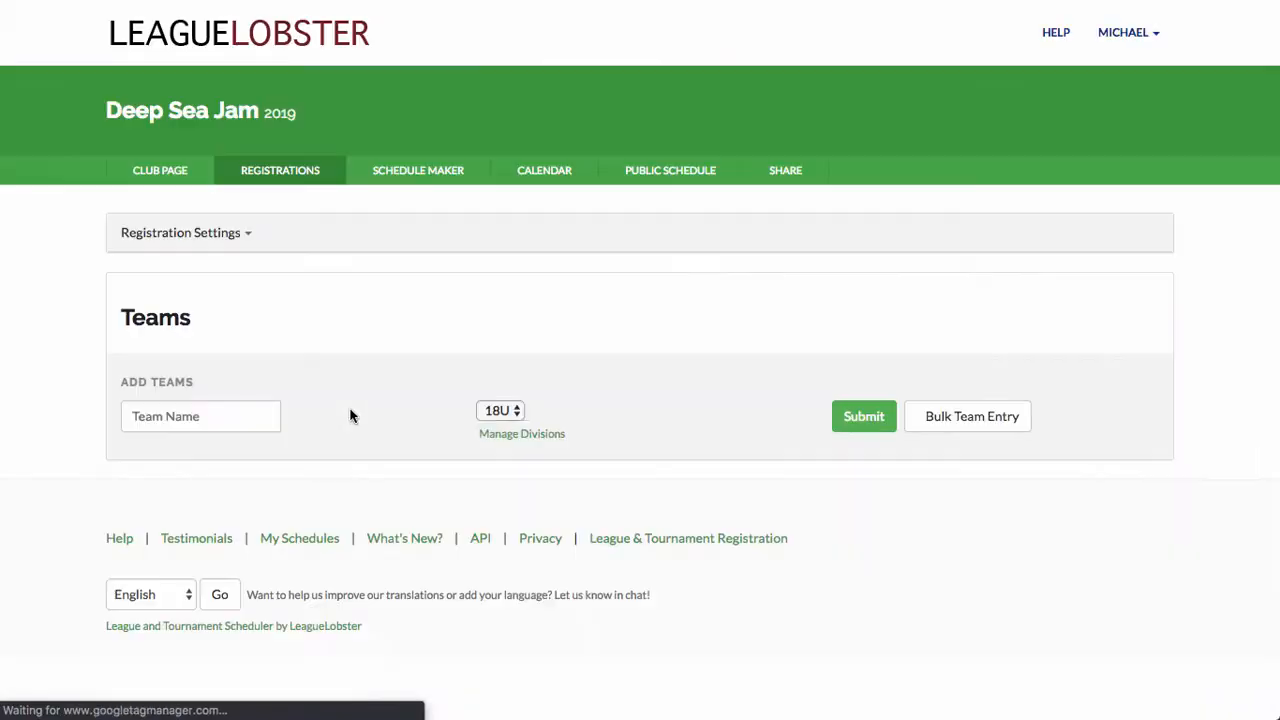
Step: Add a team named Lobsters to 18U, then go to Bulk Team Entry
click(315, 409)
text(L)
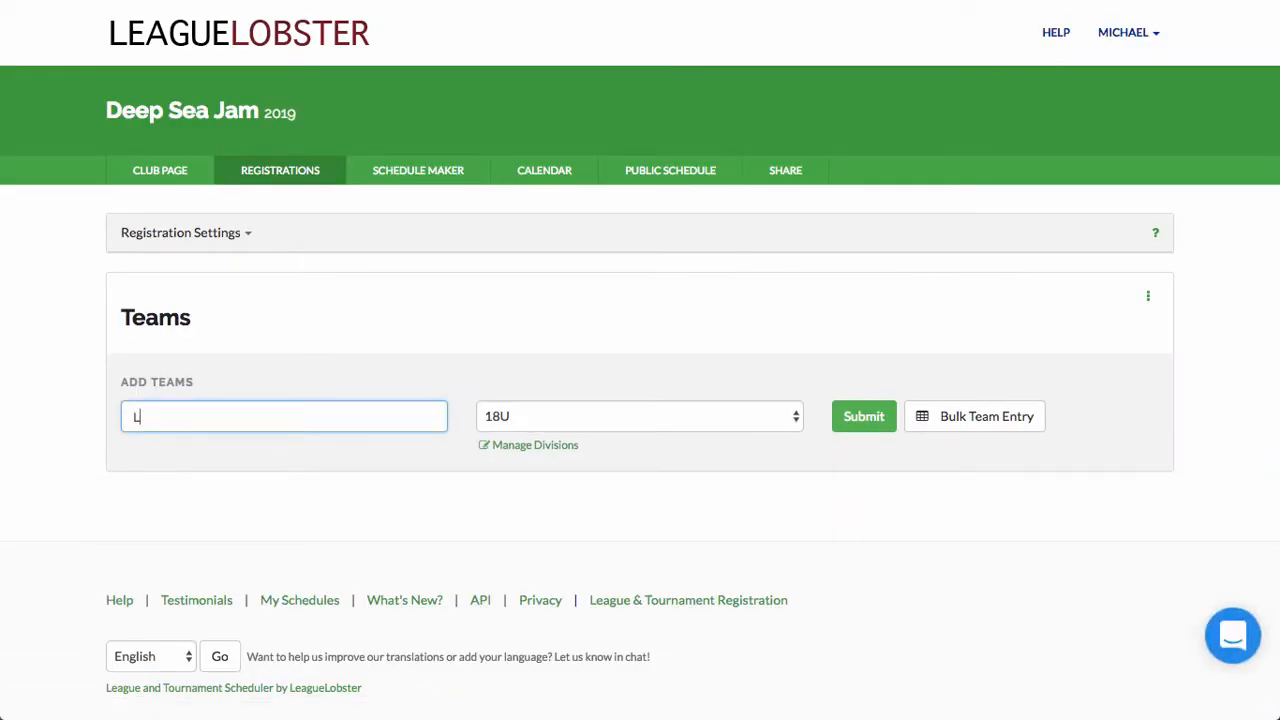
text(obsters)
click(846, 424)
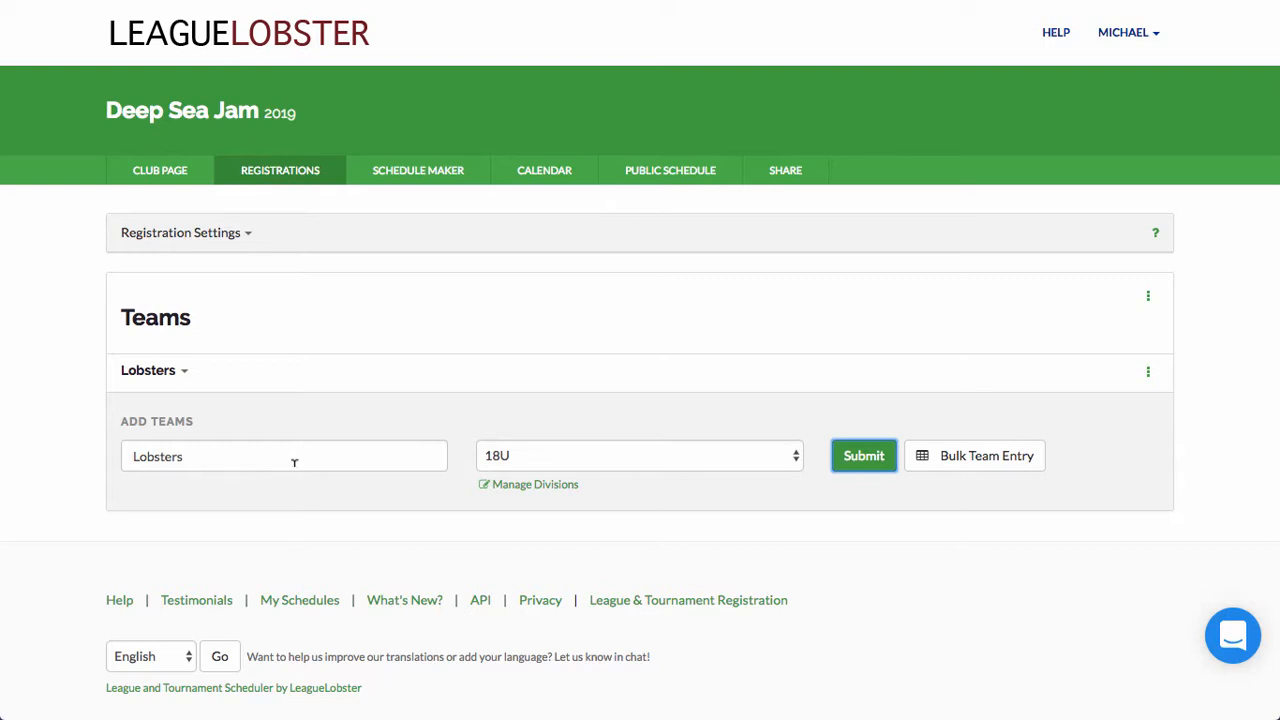
click(947, 471)
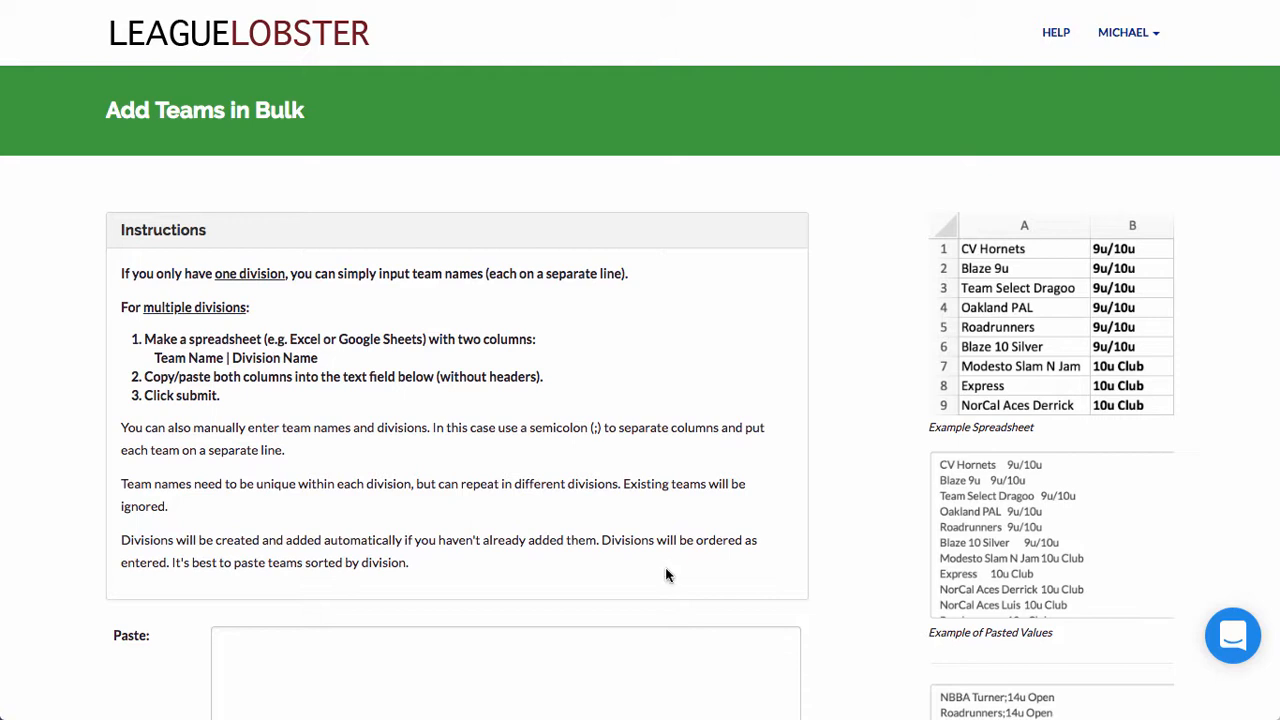
Step: Bring the Team Names Google Sheets window to the front
key(super+grave)
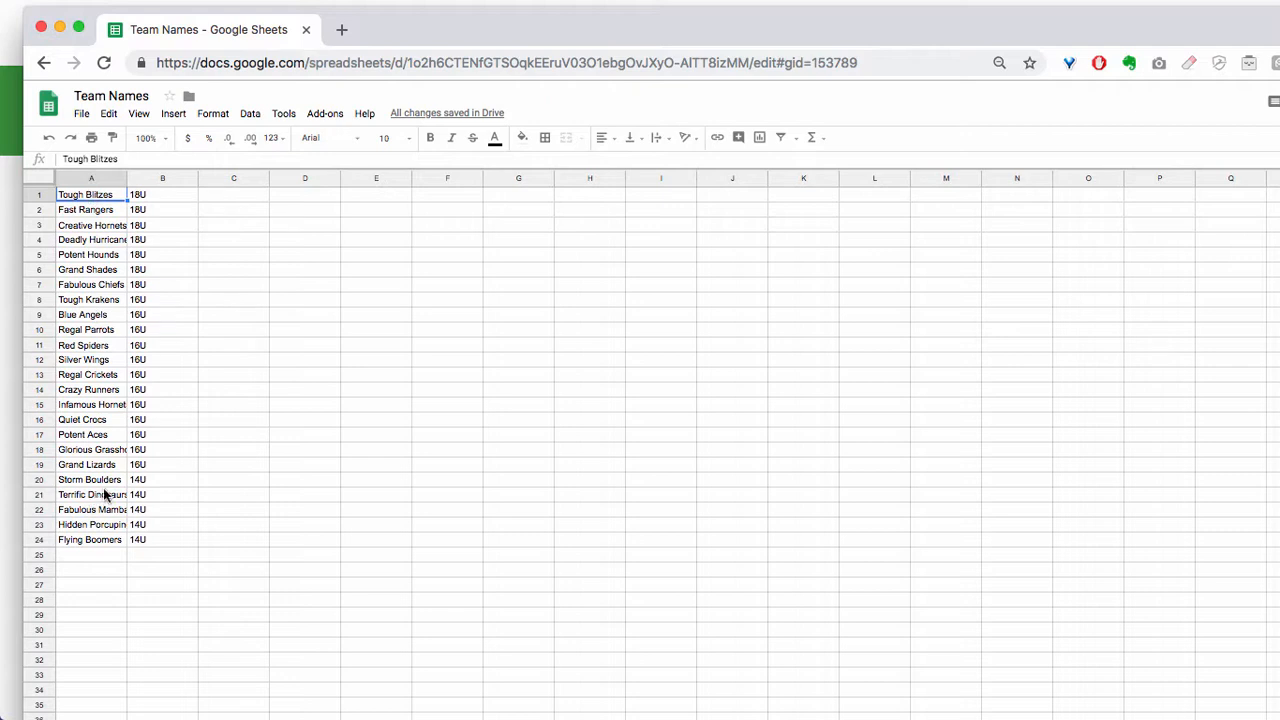
Step: Copy the team names and divisions in A1:B24, then return to LeagueLobster
click(165, 203)
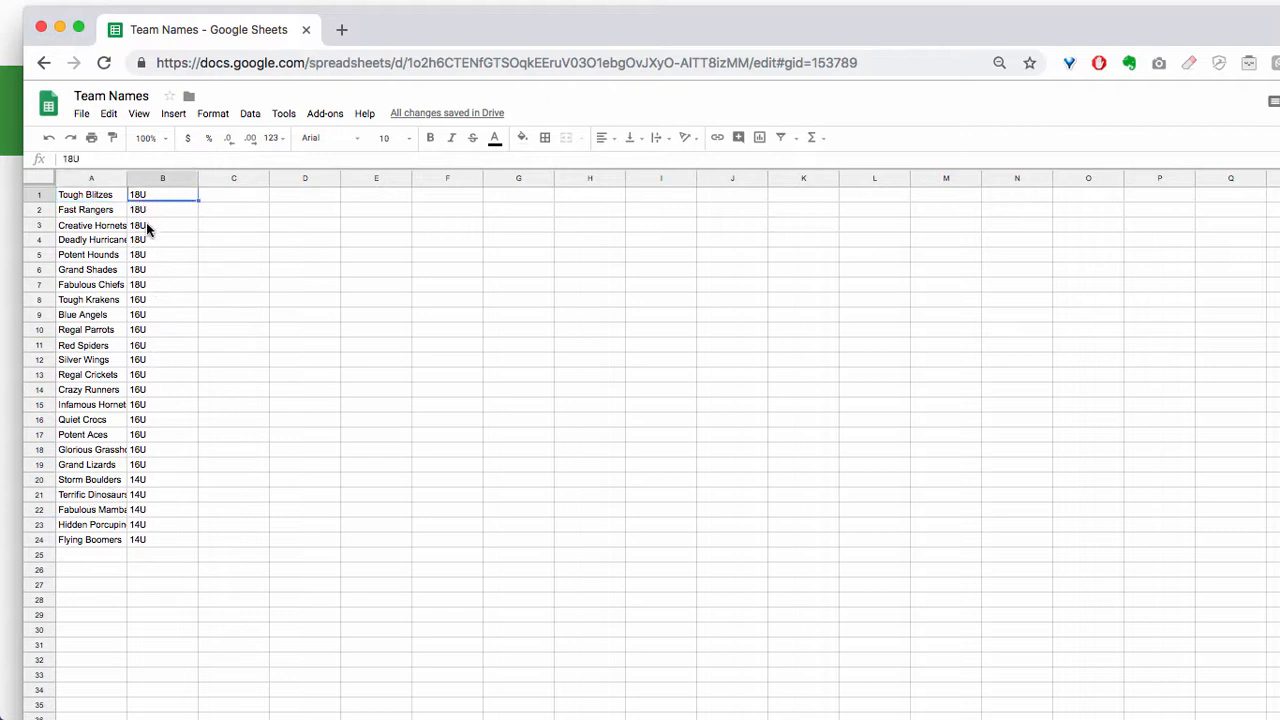
click(163, 510)
drag(167, 541, 74, 195)
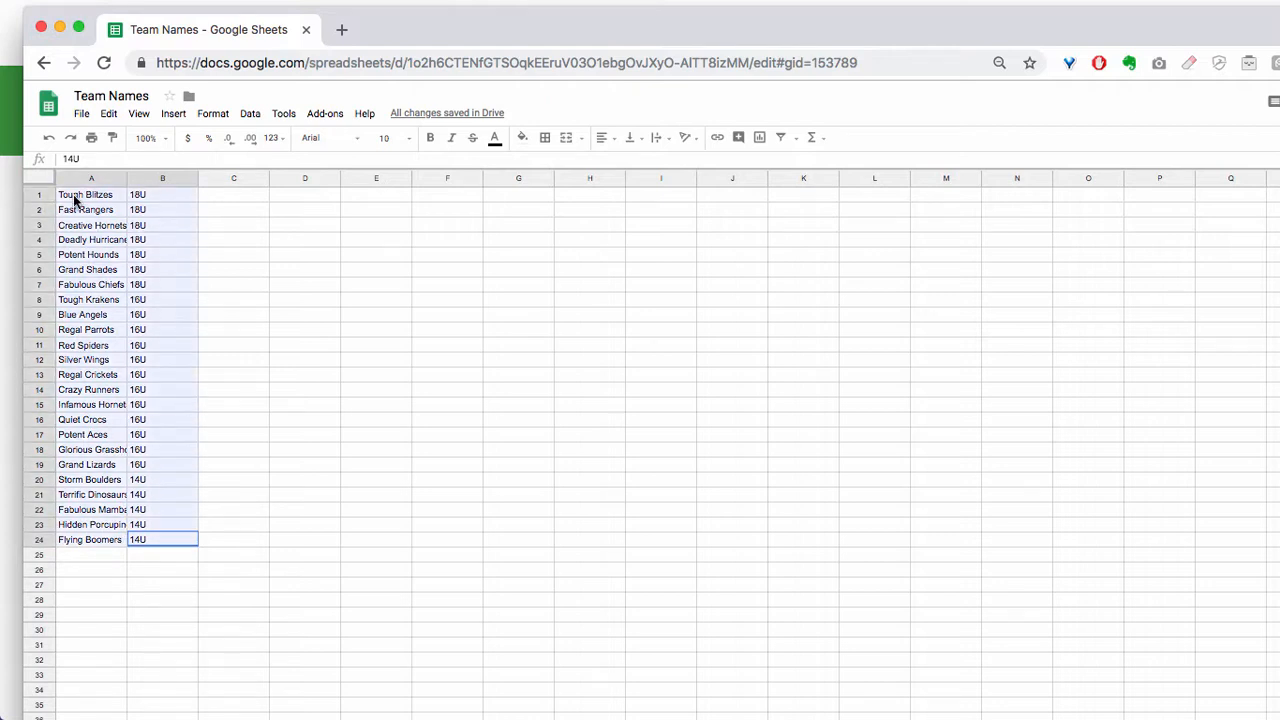
key(super+c)
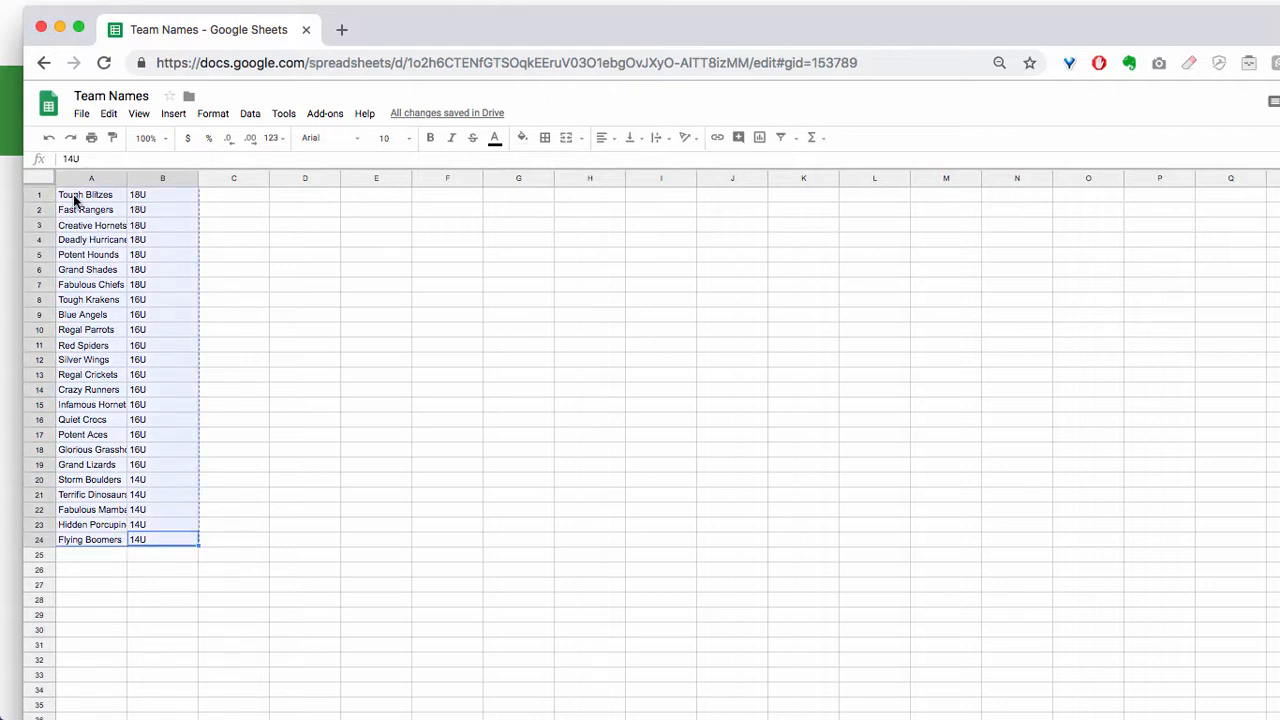
click(8, 222)
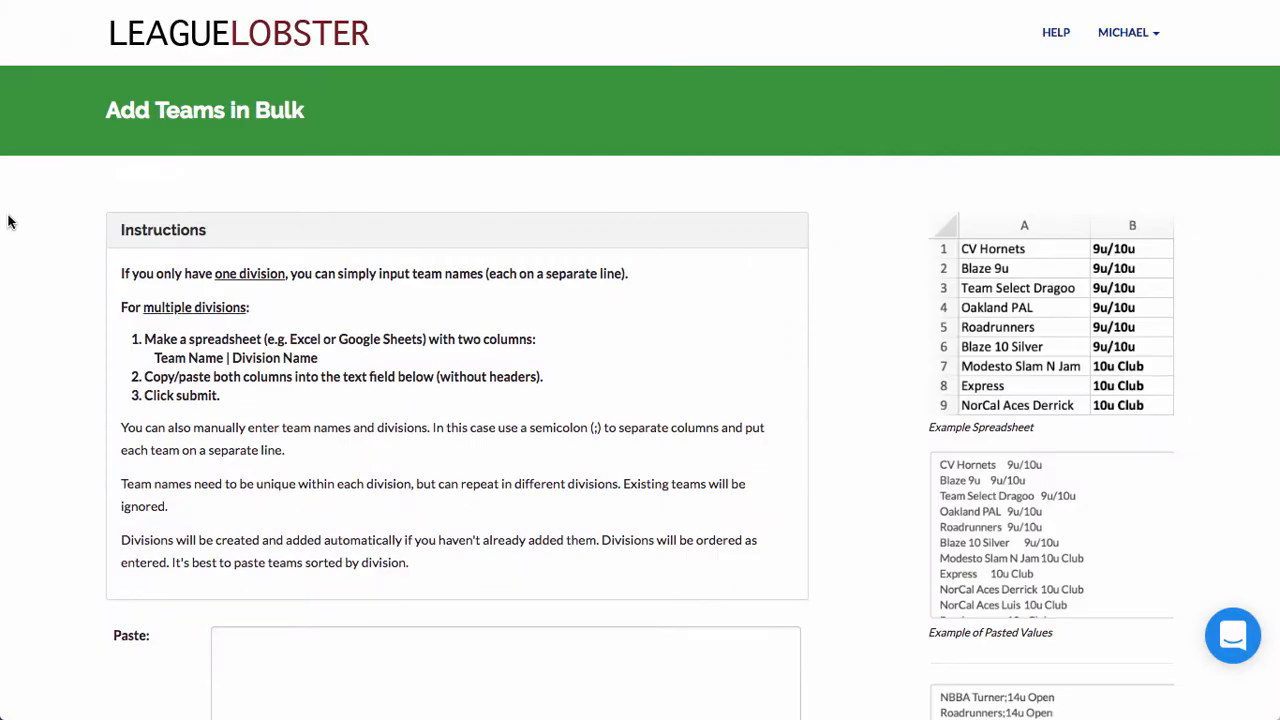
Step: Paste the copied teams and divisions into bulk entry and import them
scroll(205, 350, down, 5)
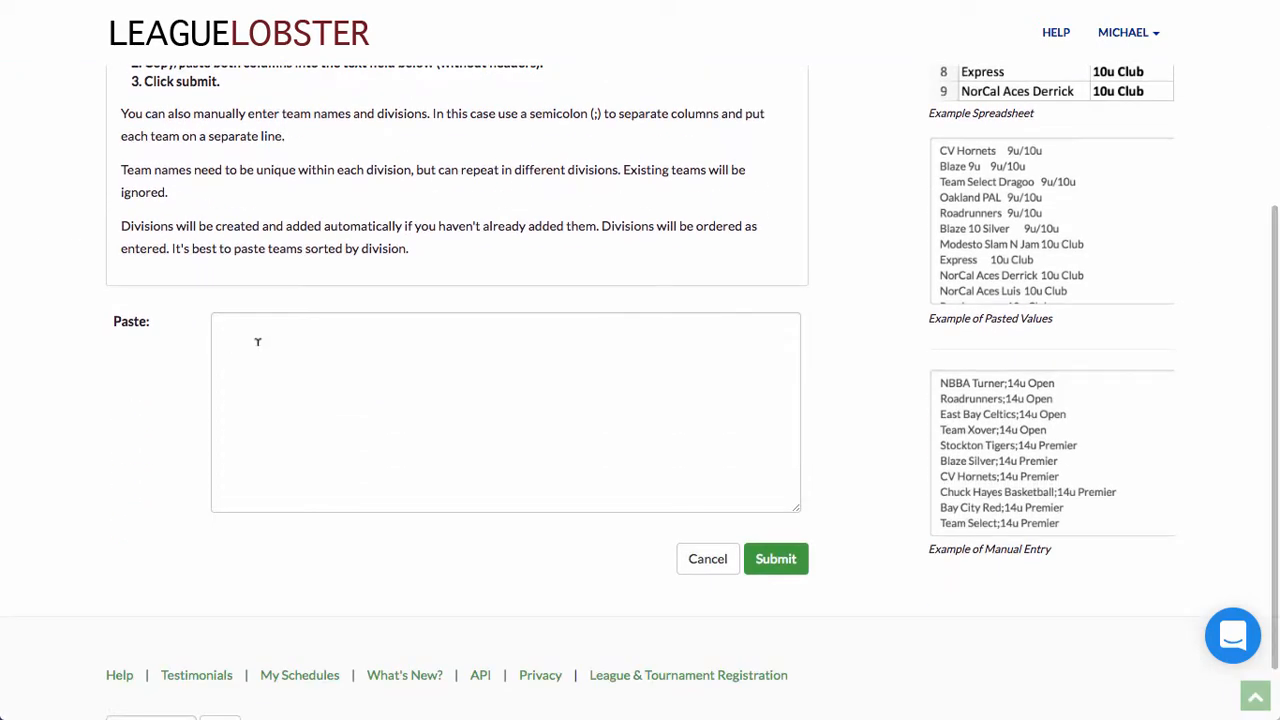
click(257, 342)
key(ctrl+v)
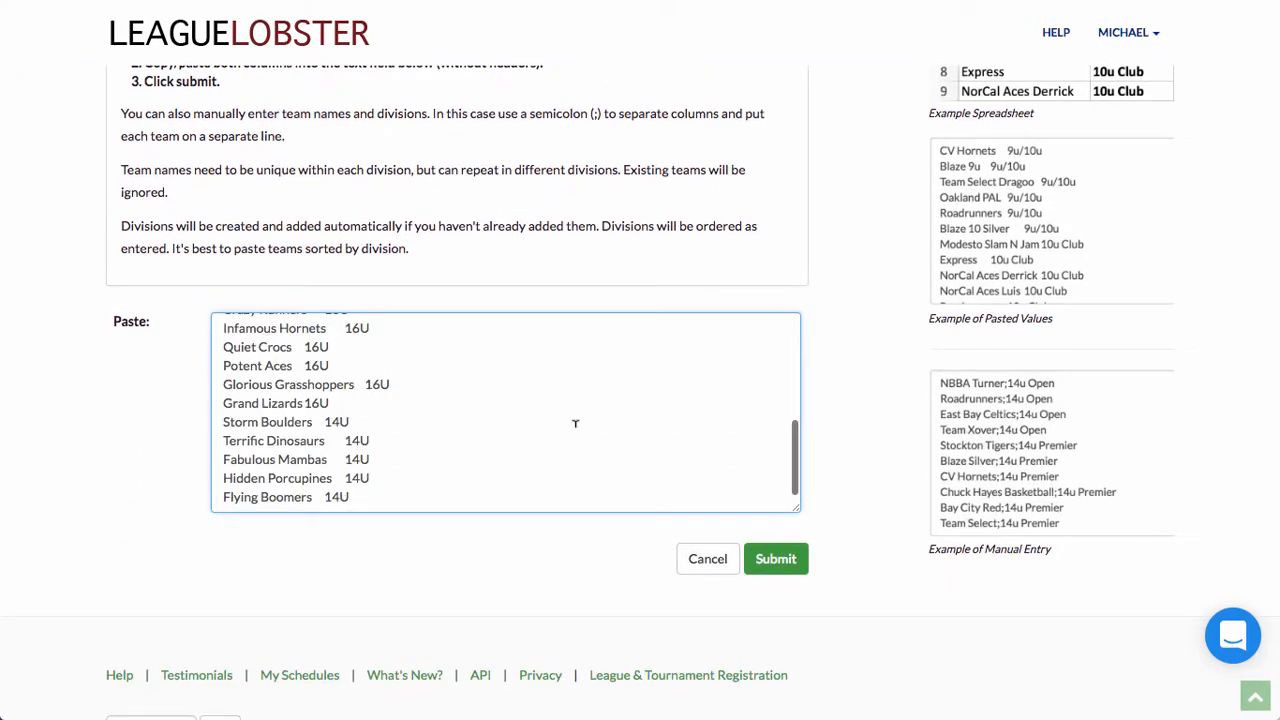
click(776, 558)
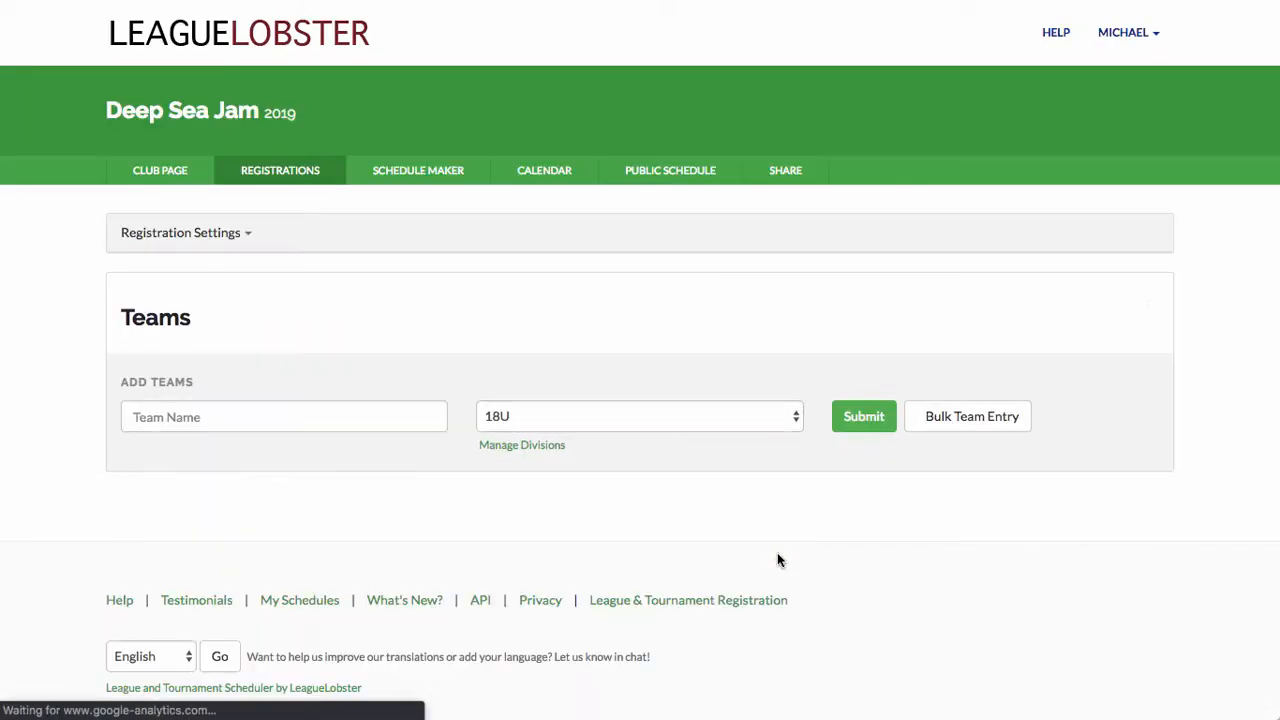
Step: Look over the registered teams list and open the Schedule Maker
scroll(761, 557, down, 10)
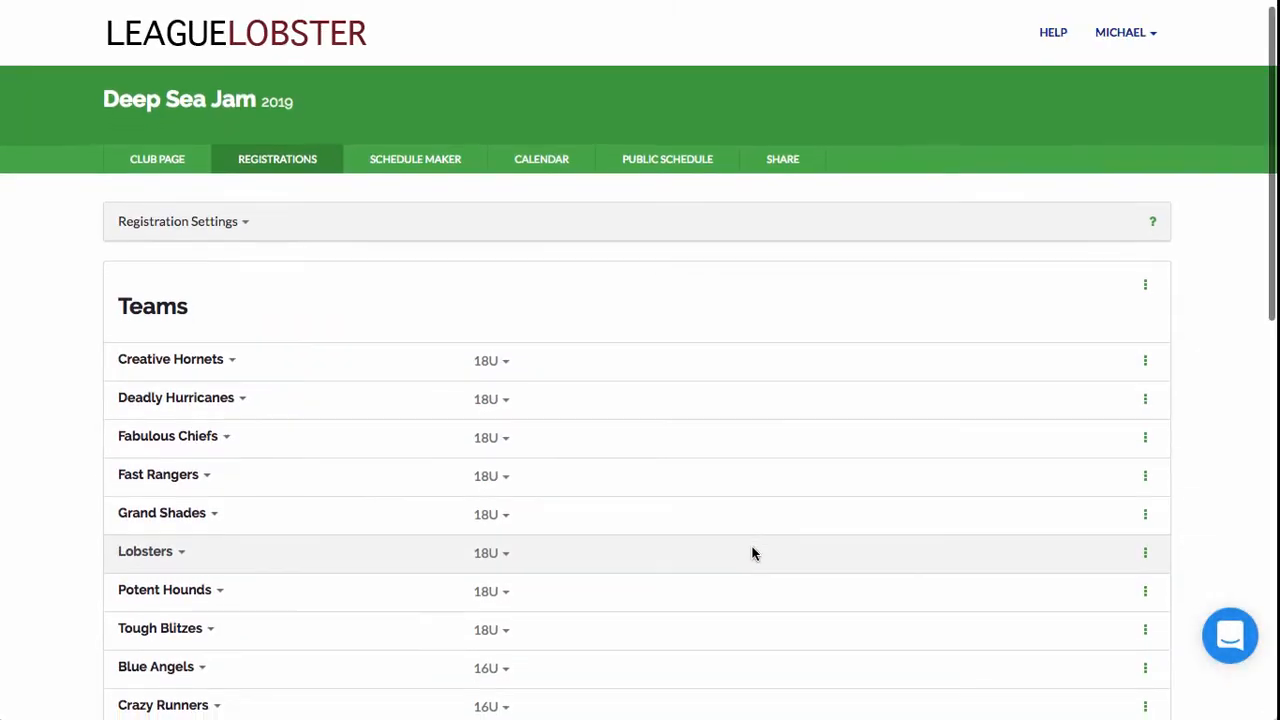
scroll(748, 545, down, 3)
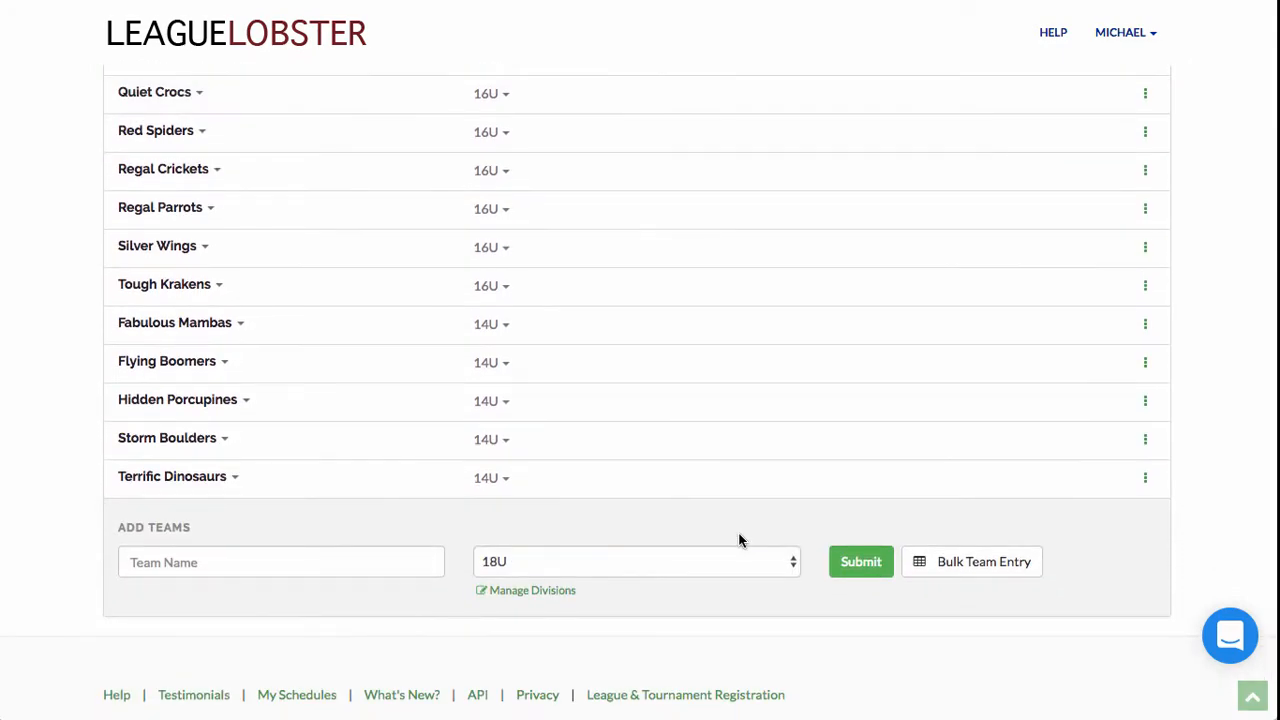
scroll(593, 453, up, 3)
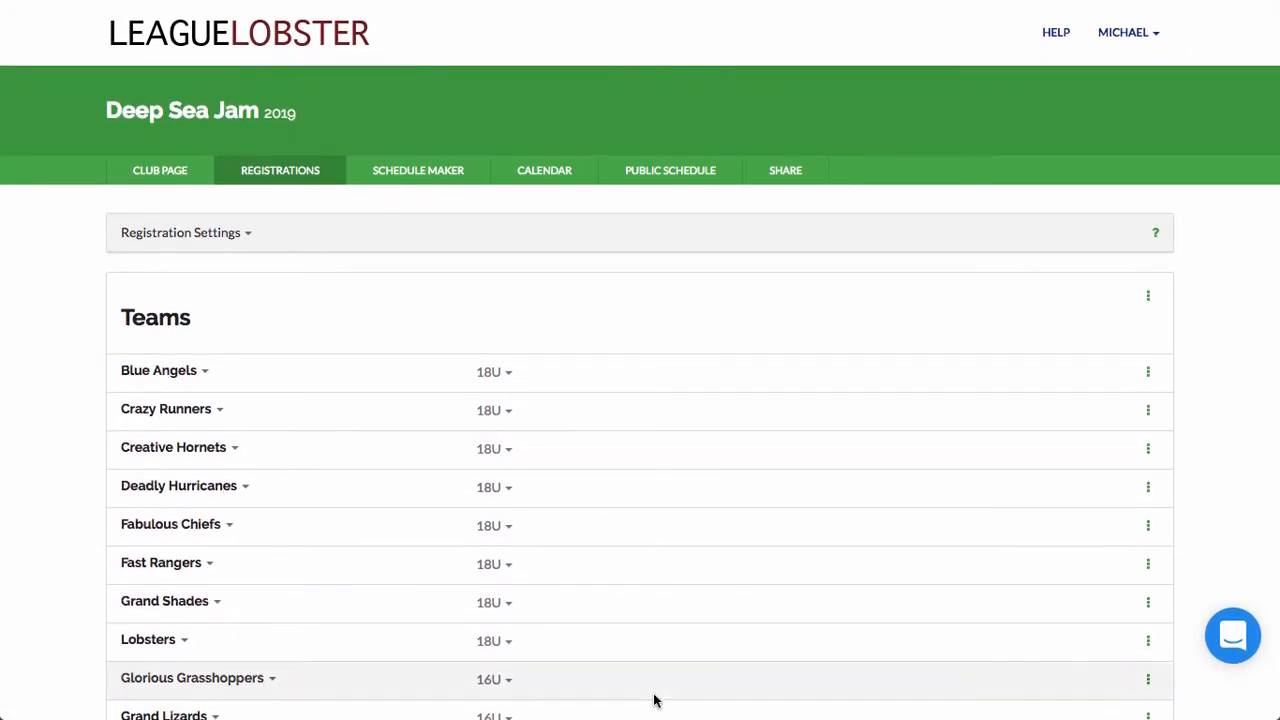
click(430, 172)
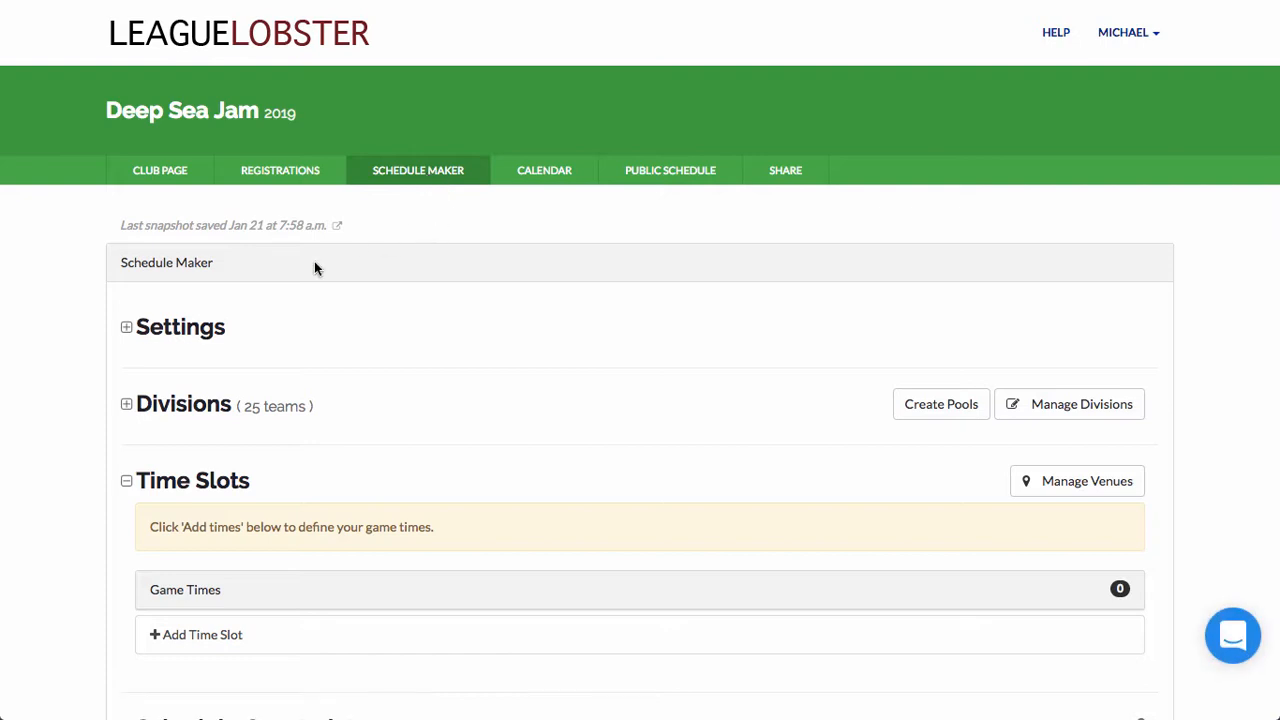
Step: Expand the tournament settings to check them, then collapse them again
scroll(322, 259, down, 2)
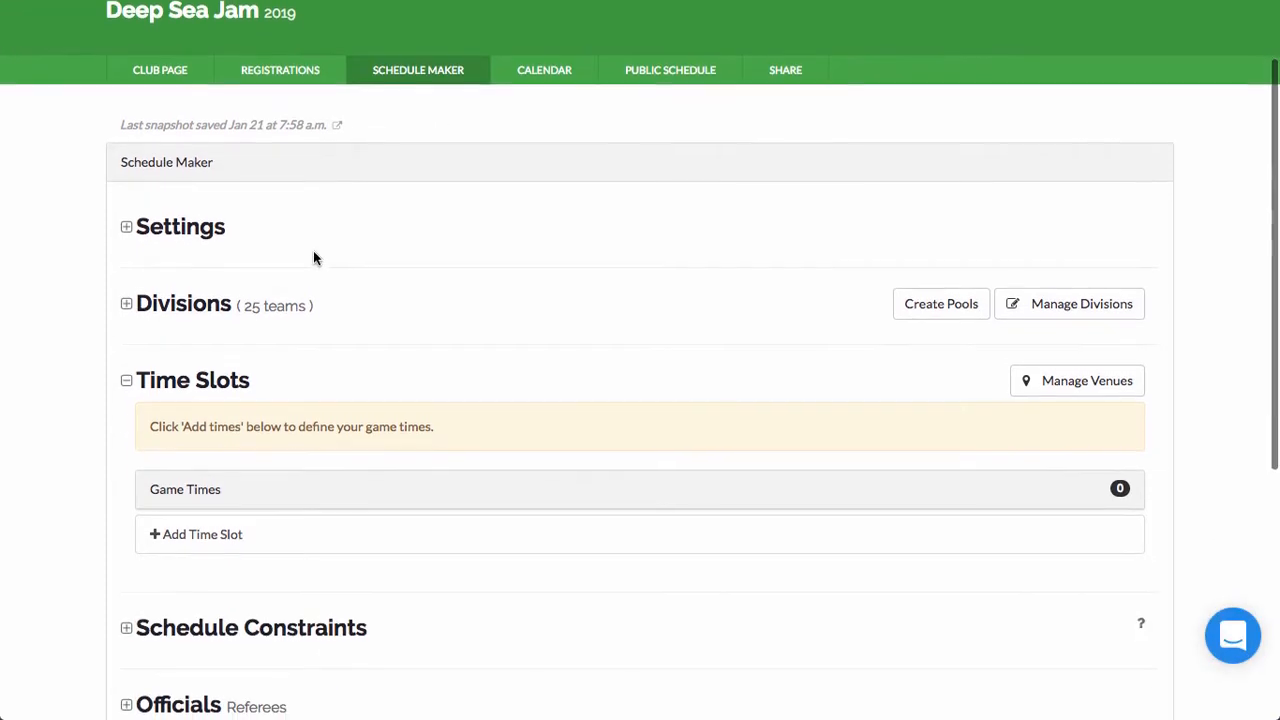
click(177, 236)
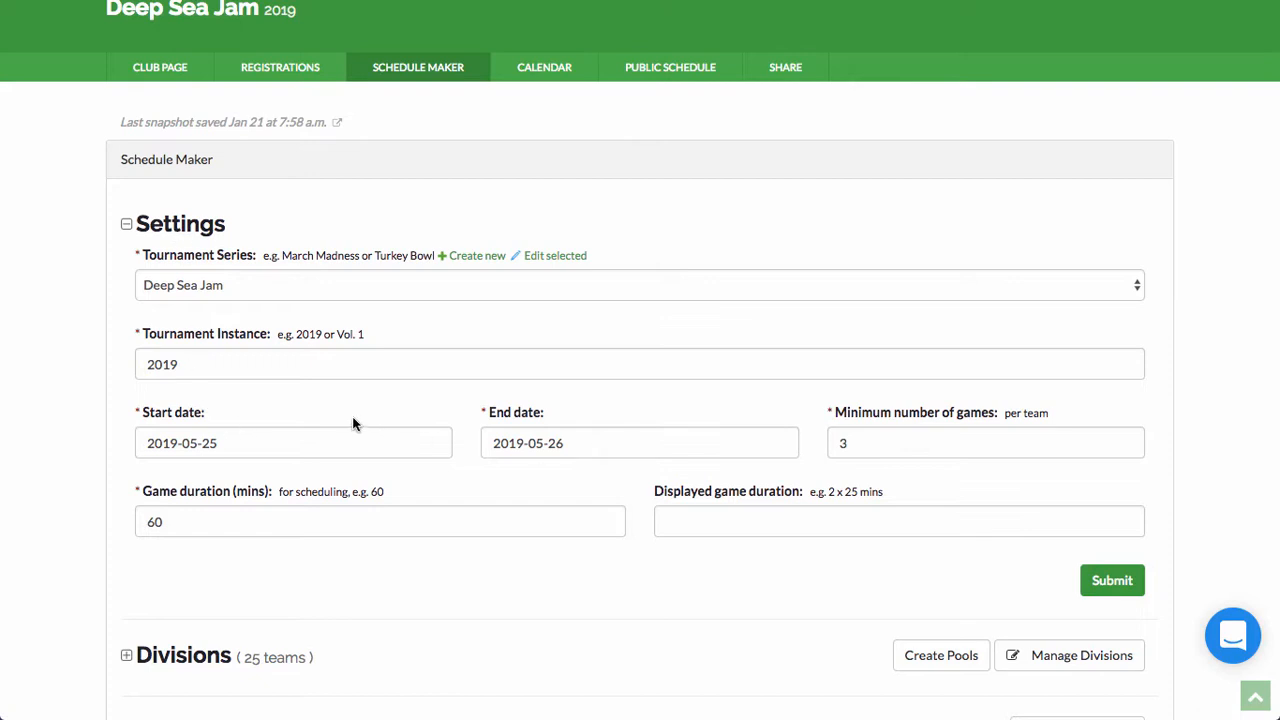
click(174, 226)
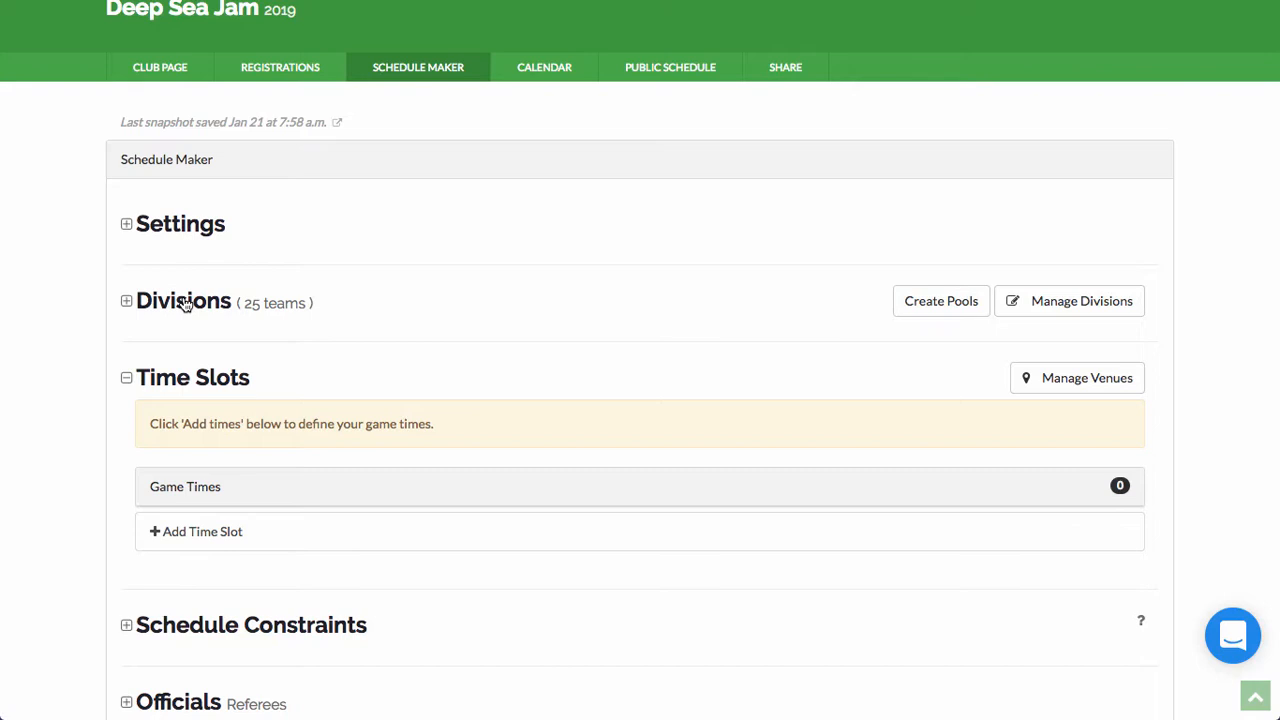
Step: Expand Divisions and review the 18U (8 teams) and 16U (12 teams) lists
click(185, 303)
scroll(183, 297, down, 1)
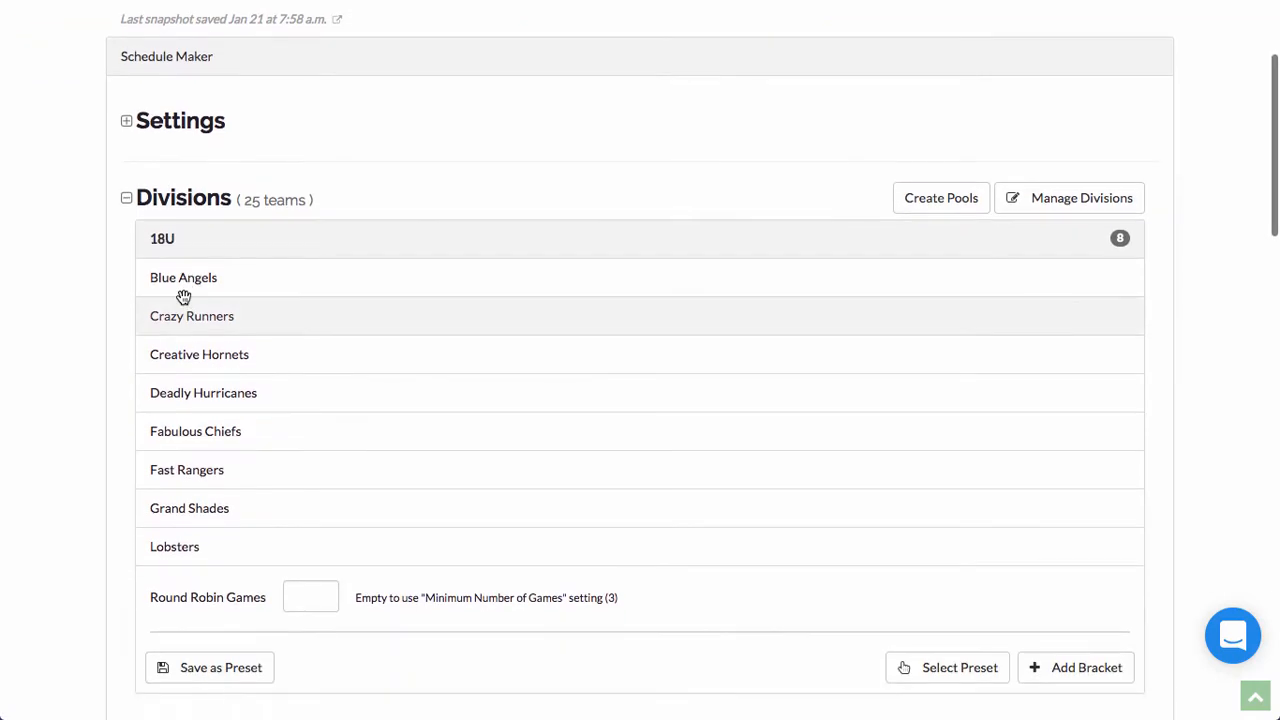
scroll(182, 295, down, 1)
scroll(180, 290, down, 1)
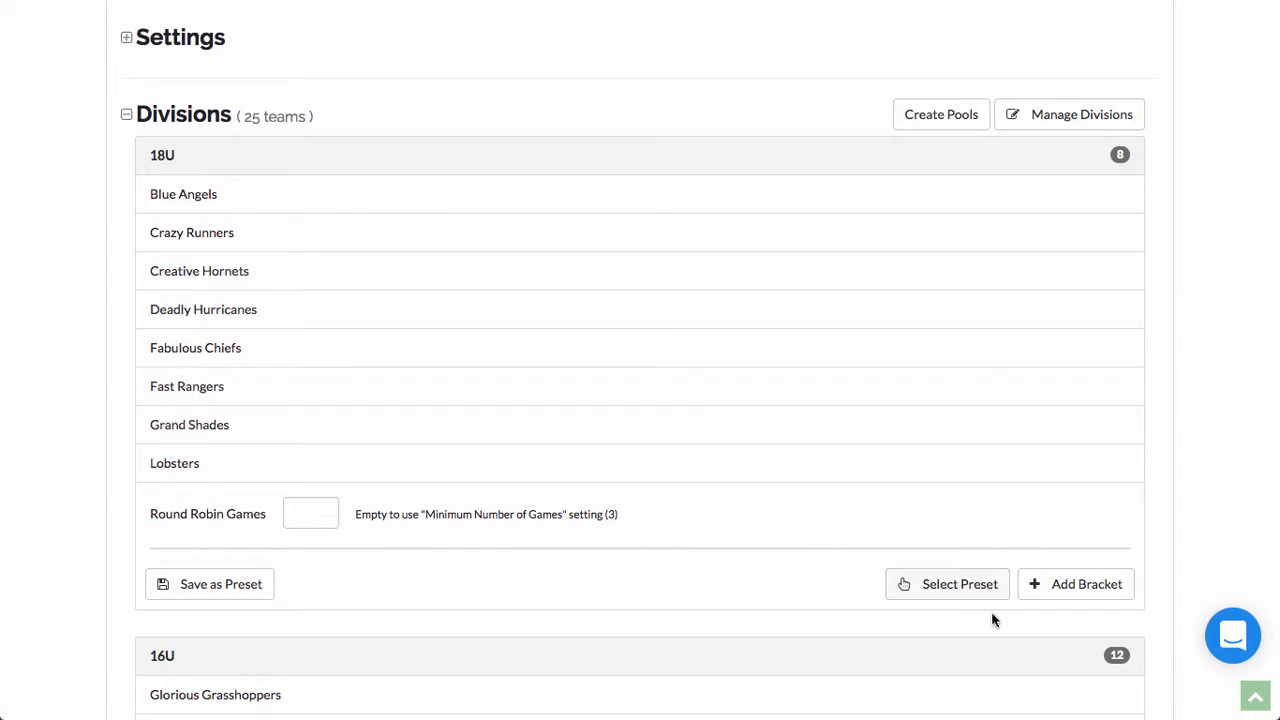
scroll(1080, 590, down, 1)
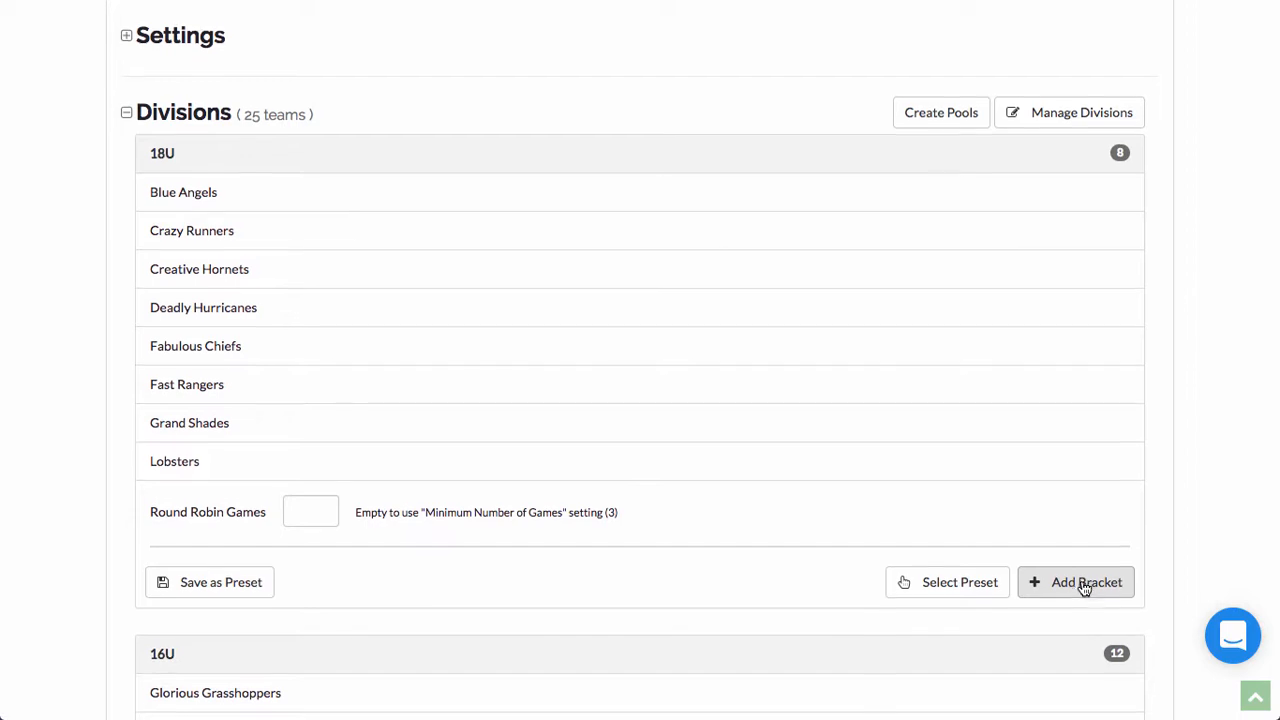
scroll(1082, 586, up, 1)
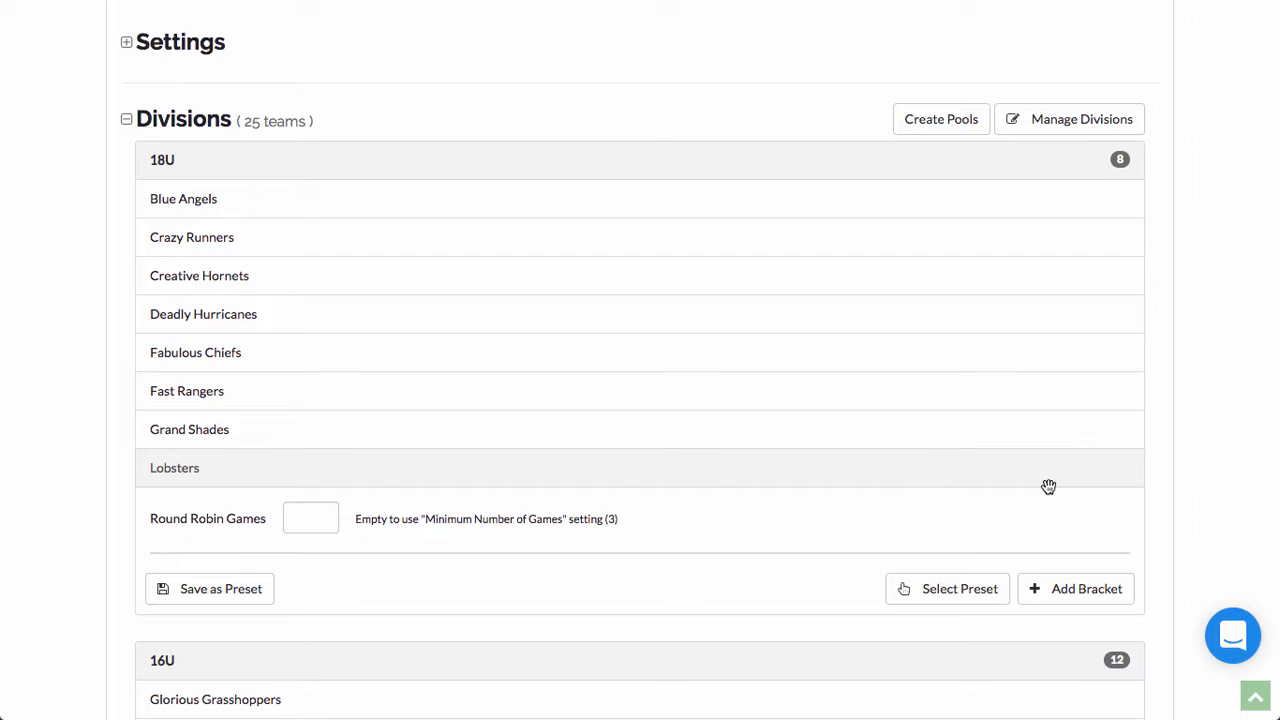
scroll(1048, 486, down, 5)
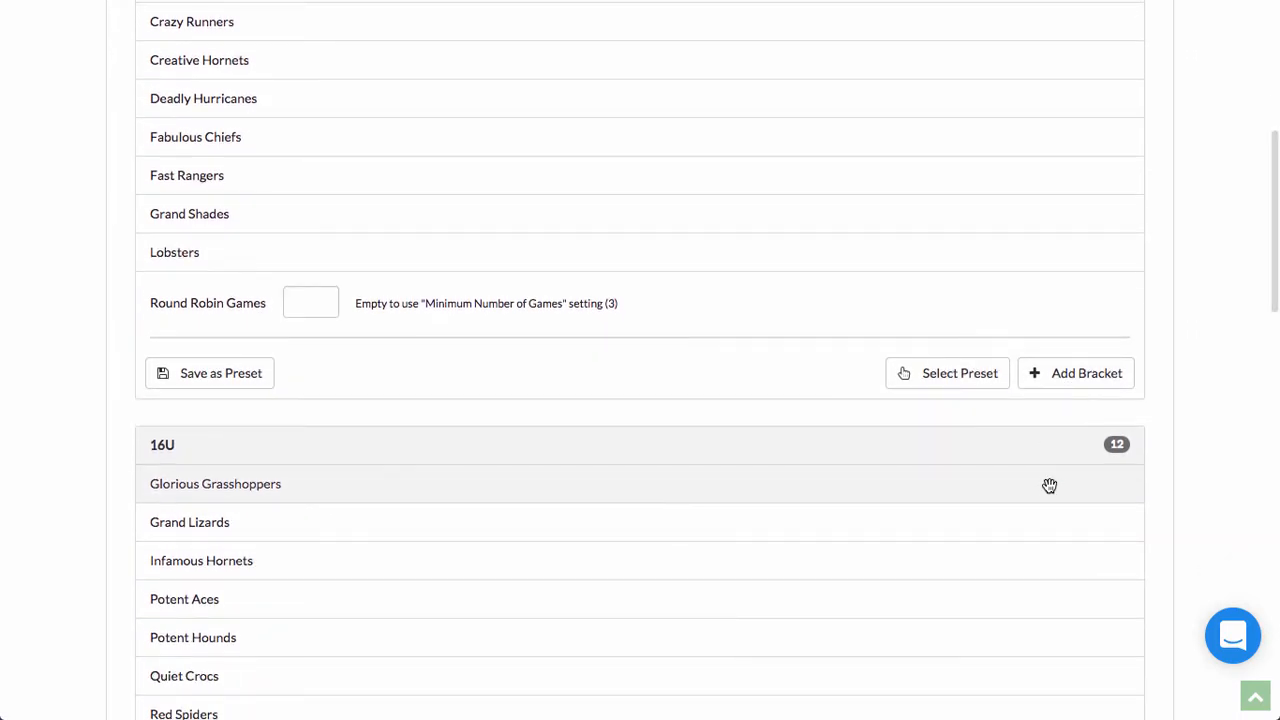
scroll(1048, 486, down, 6)
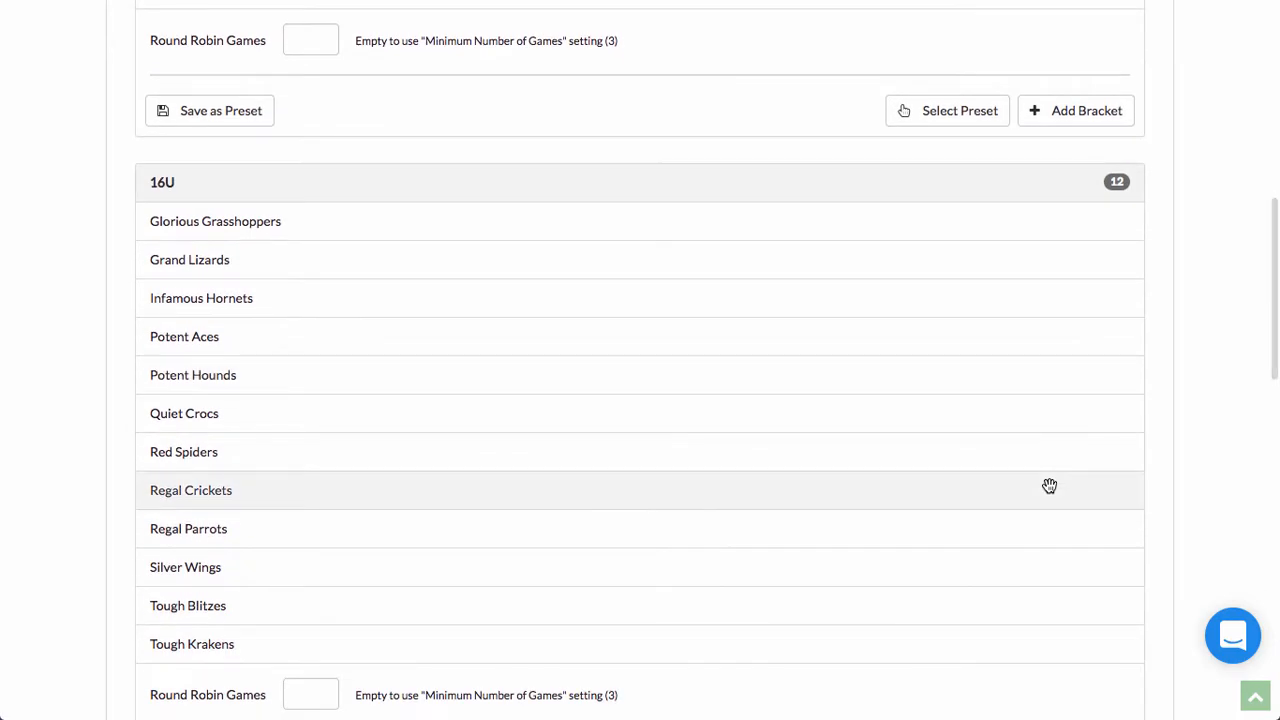
scroll(1048, 486, down, 2)
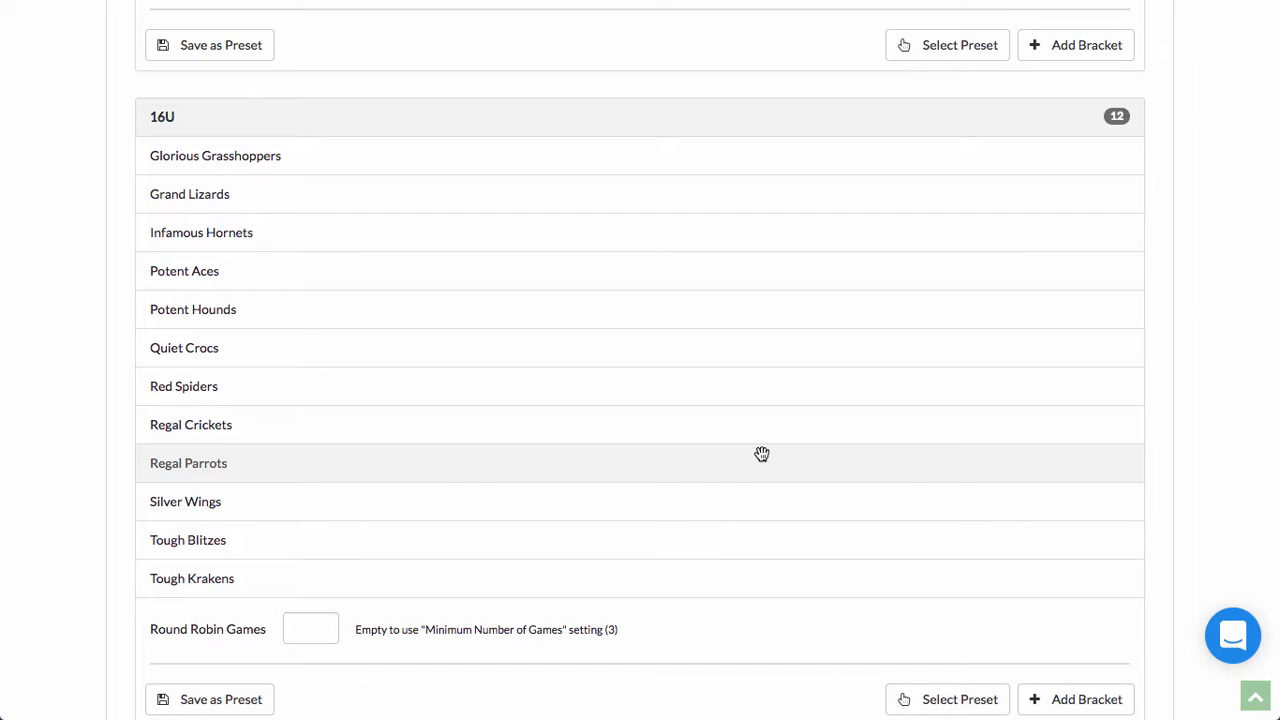
scroll(762, 454, up, 6)
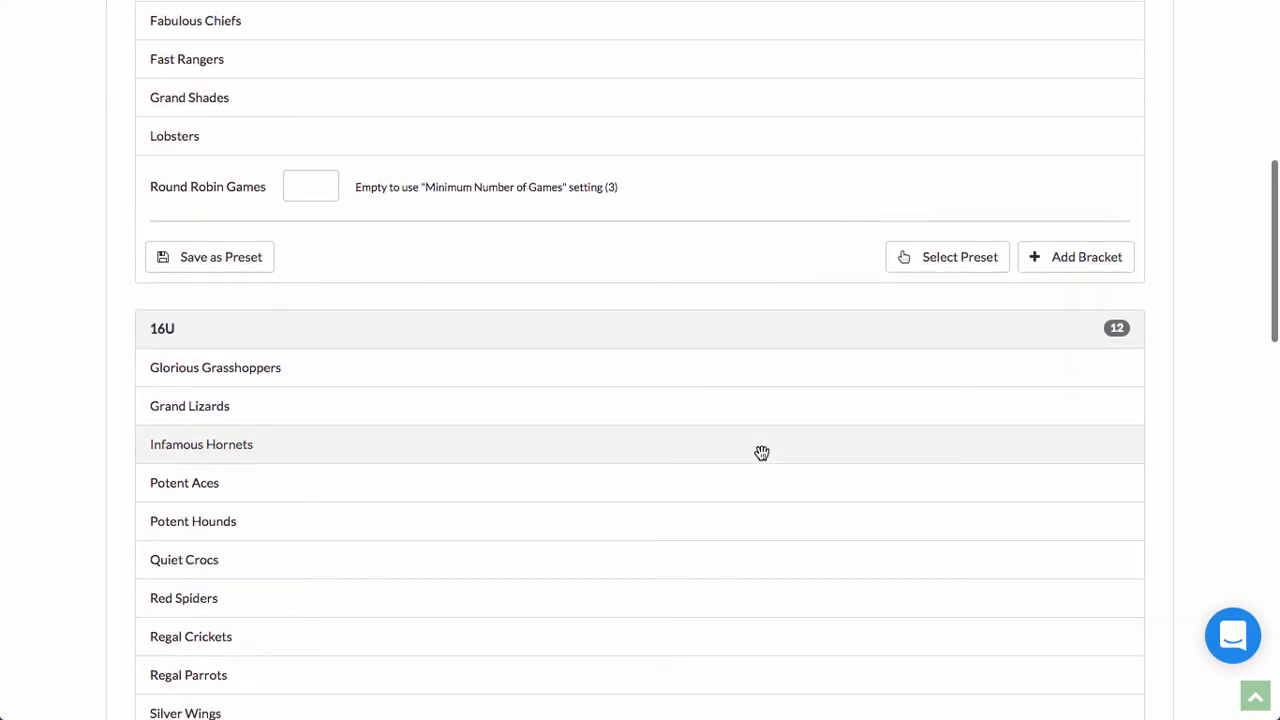
scroll(762, 454, up, 12)
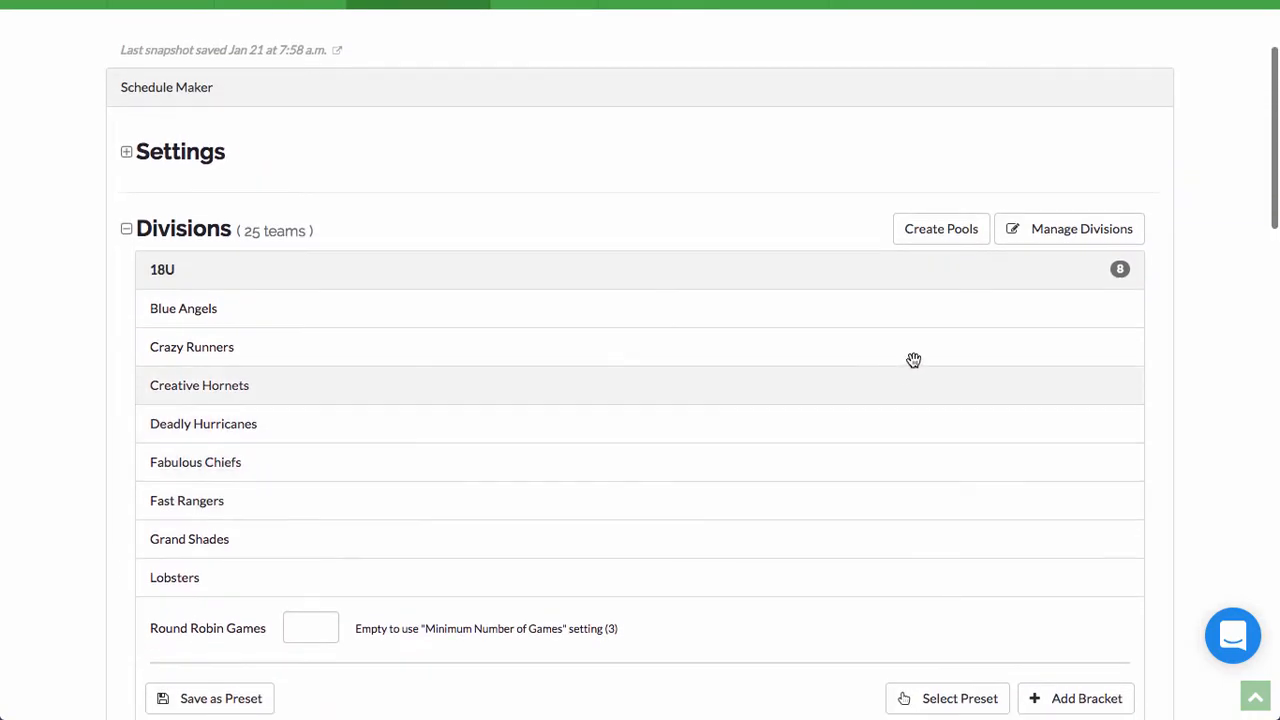
Step: Split the 16U division into 4 pools
click(932, 238)
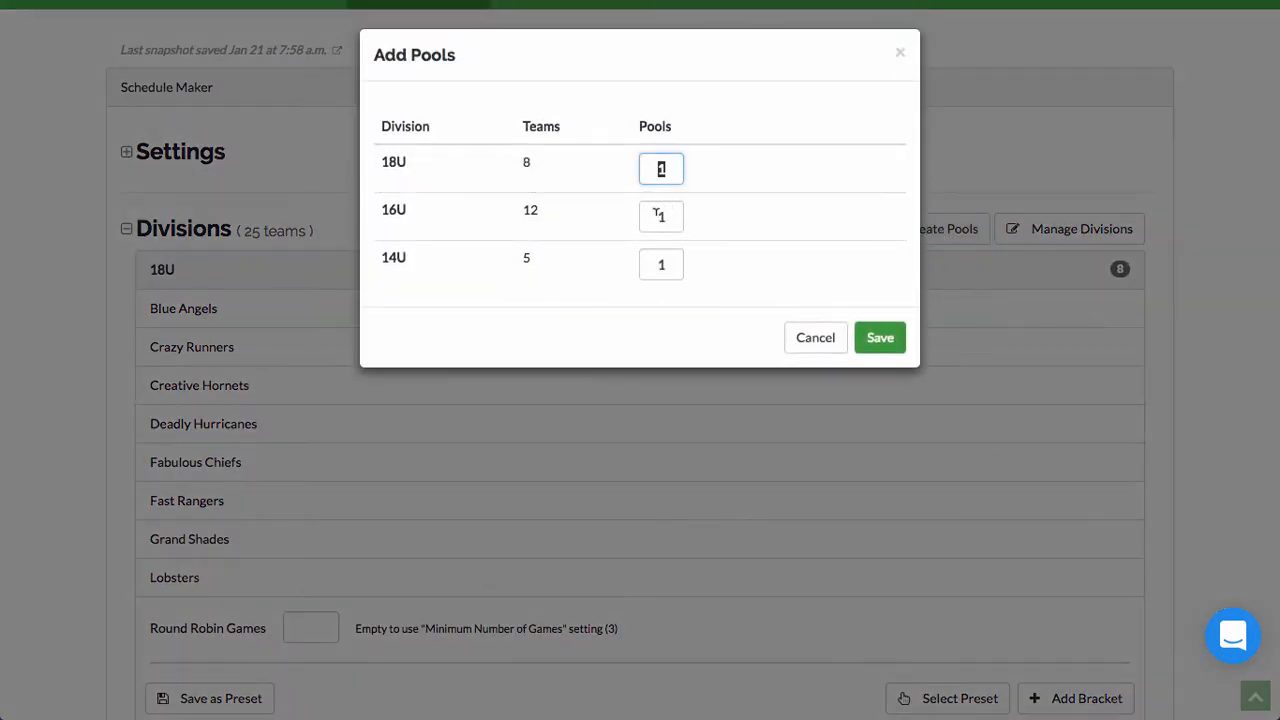
click(658, 215)
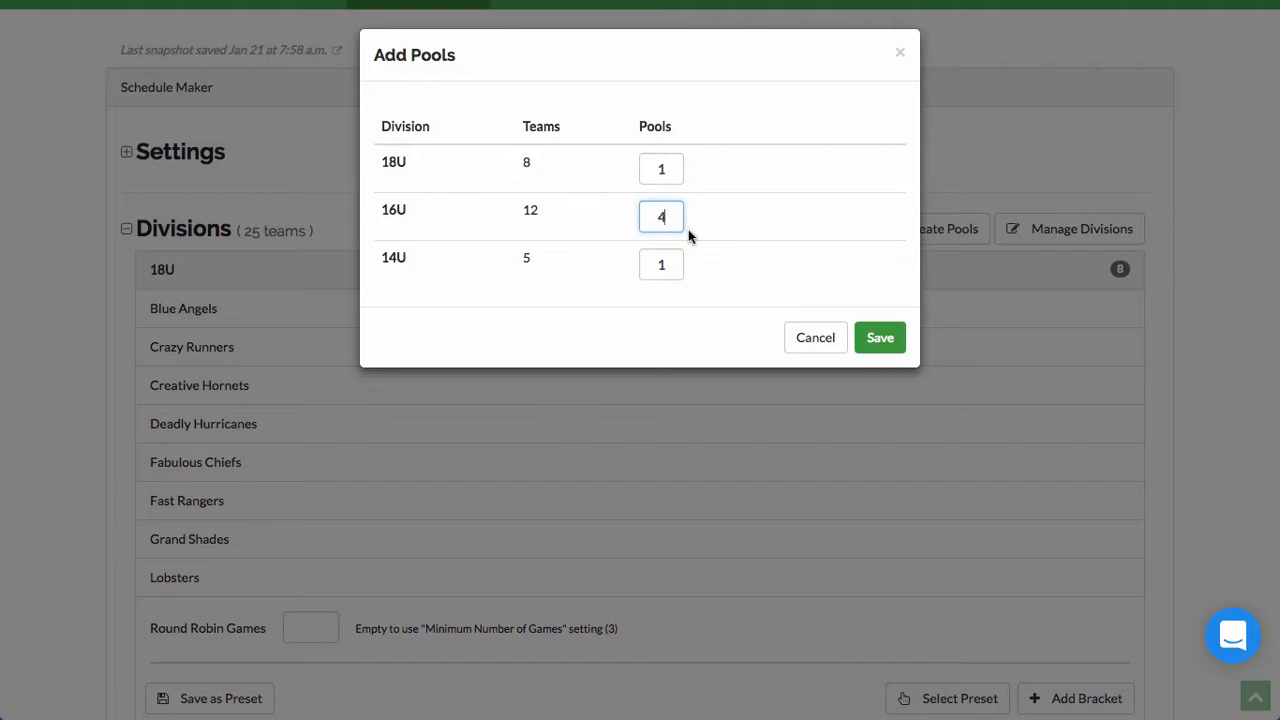
click(893, 345)
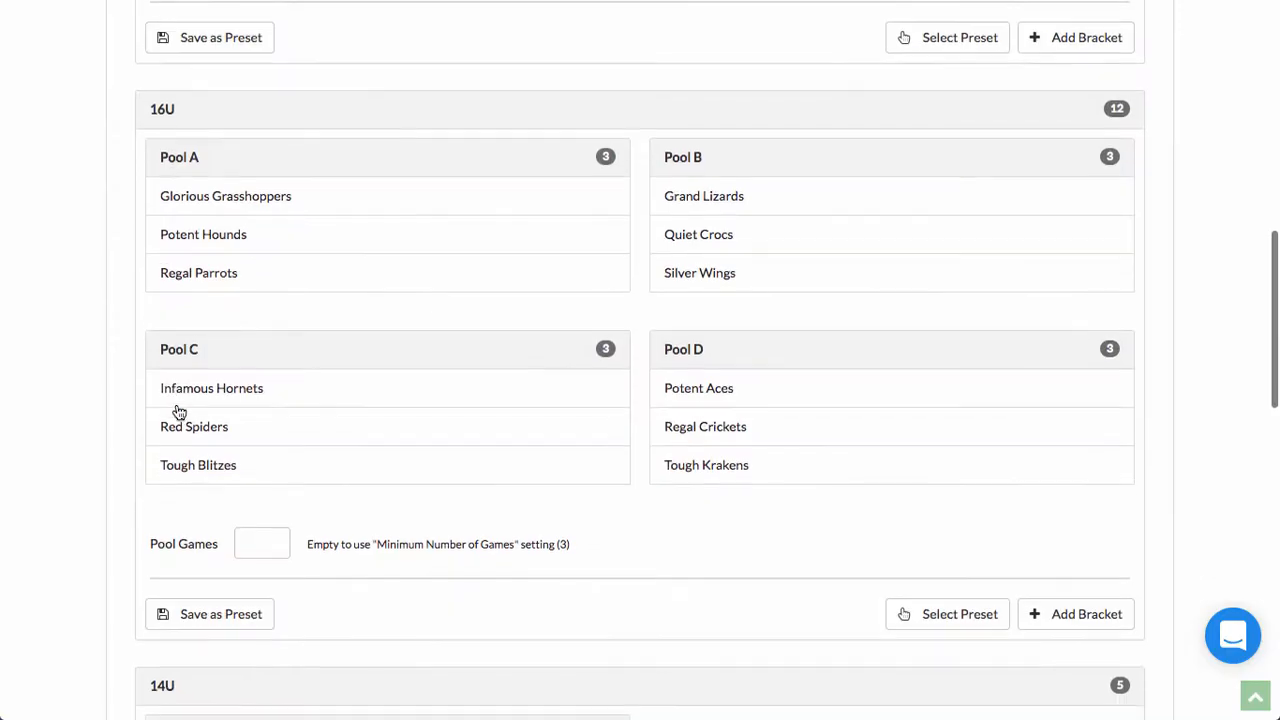
scroll(177, 408, down, 1)
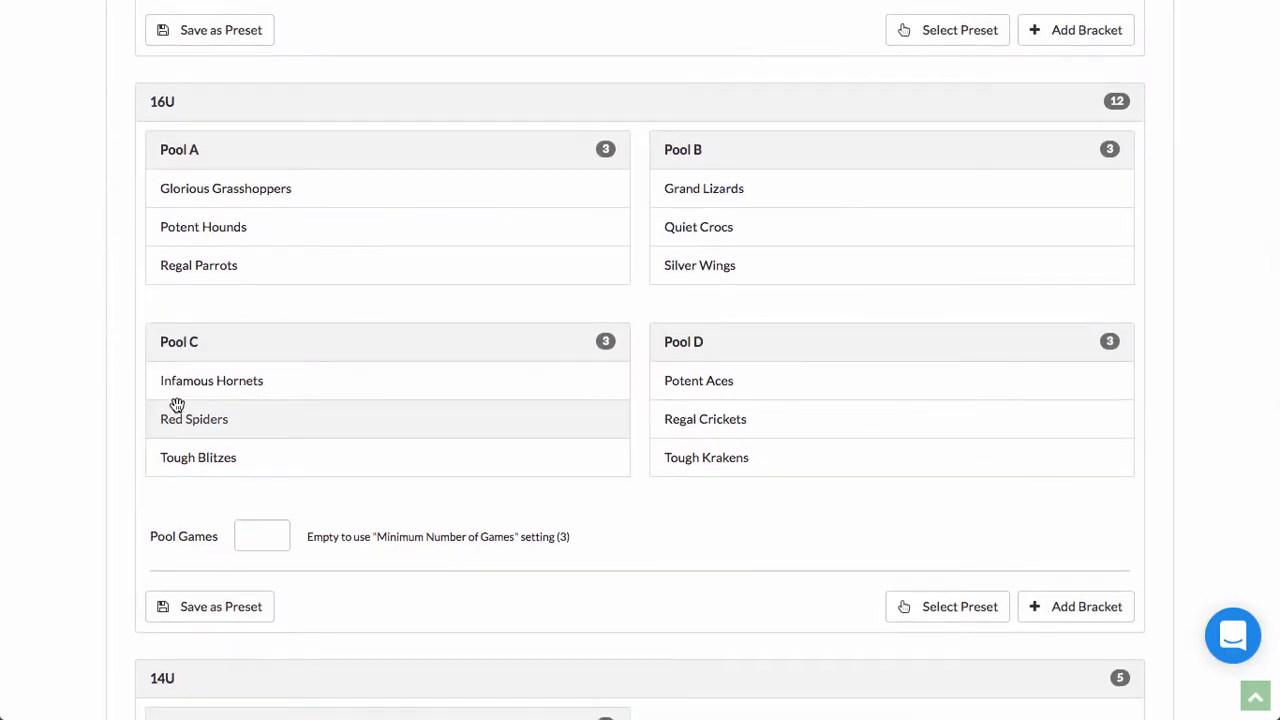
scroll(182, 404, up, 1)
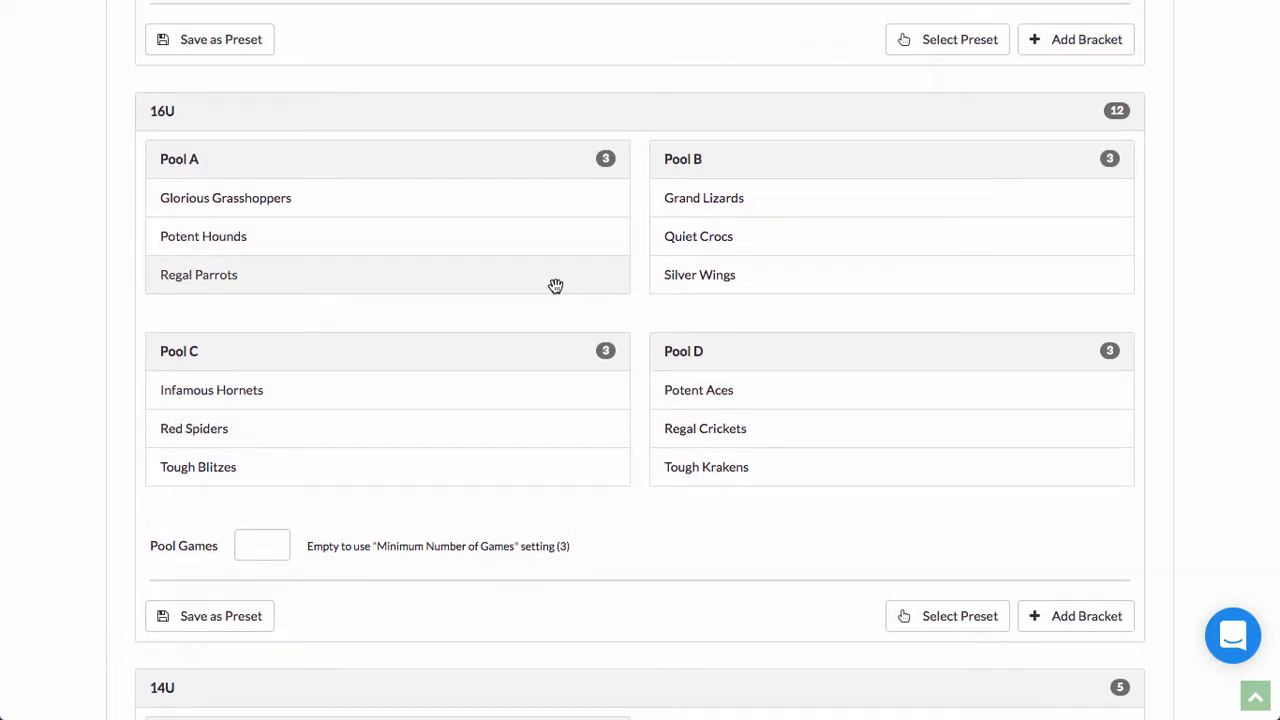
Step: Swap Regal Parrots into Pool B and set 16U pool games to 2
drag(489, 282, 420, 240)
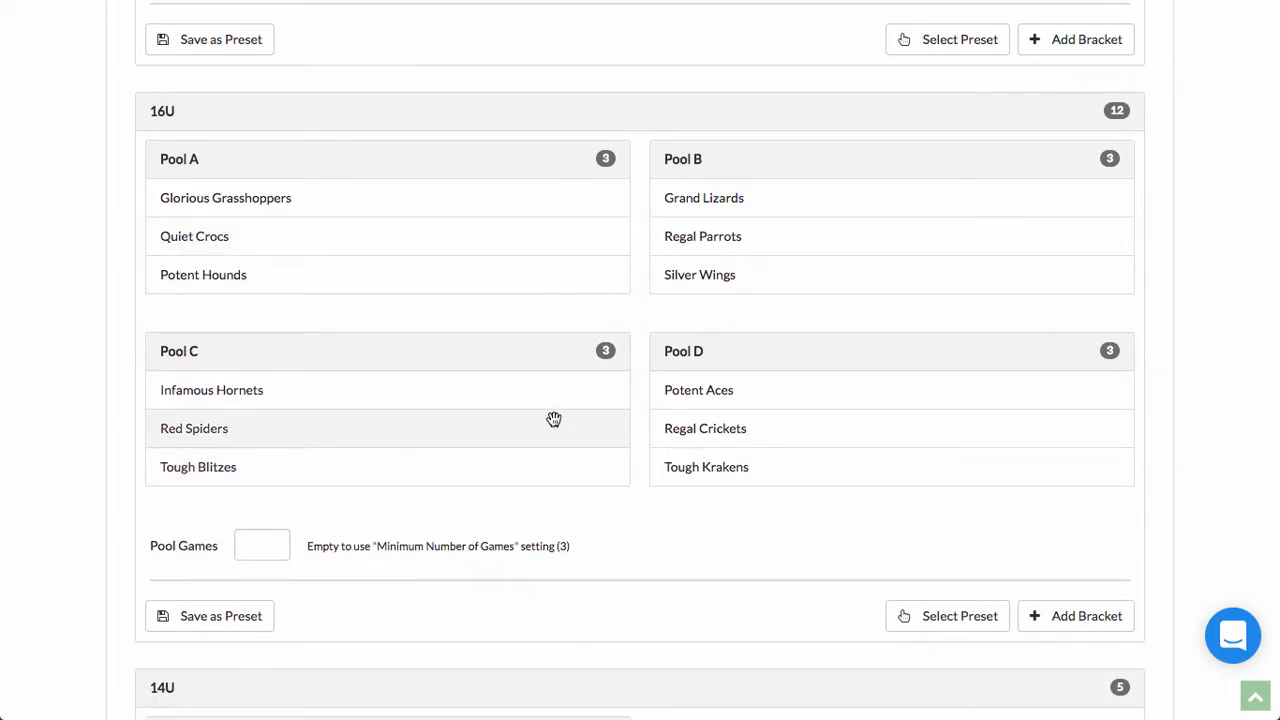
click(261, 533)
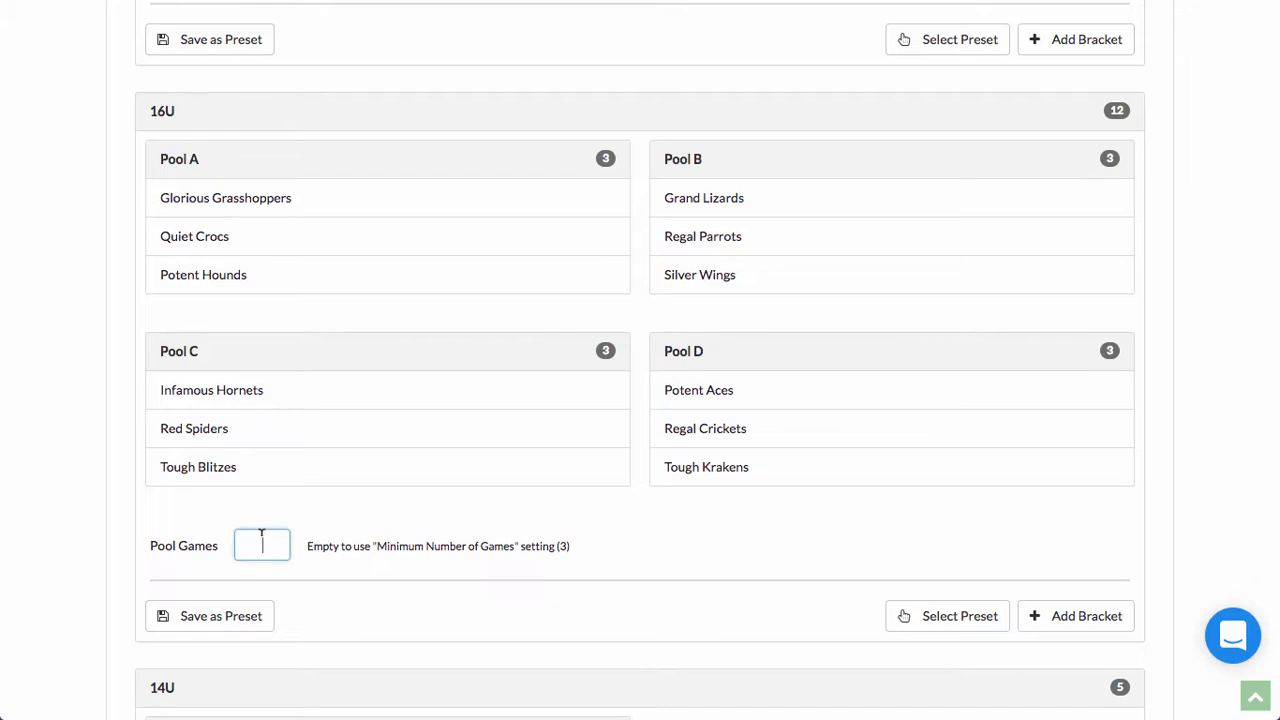
text(2)
scroll(271, 449, down, 2)
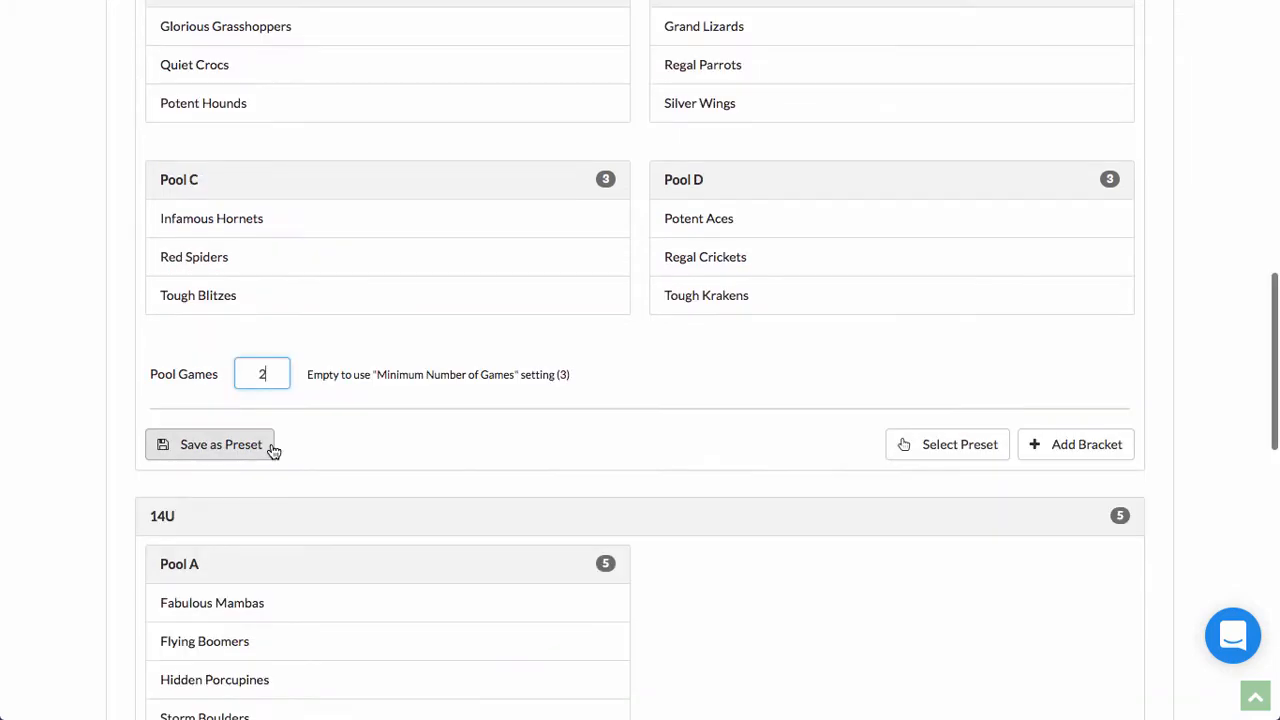
Step: Add a Championship bracket seeded with the 1st-place teams of Pools A, B, C and D
click(1086, 450)
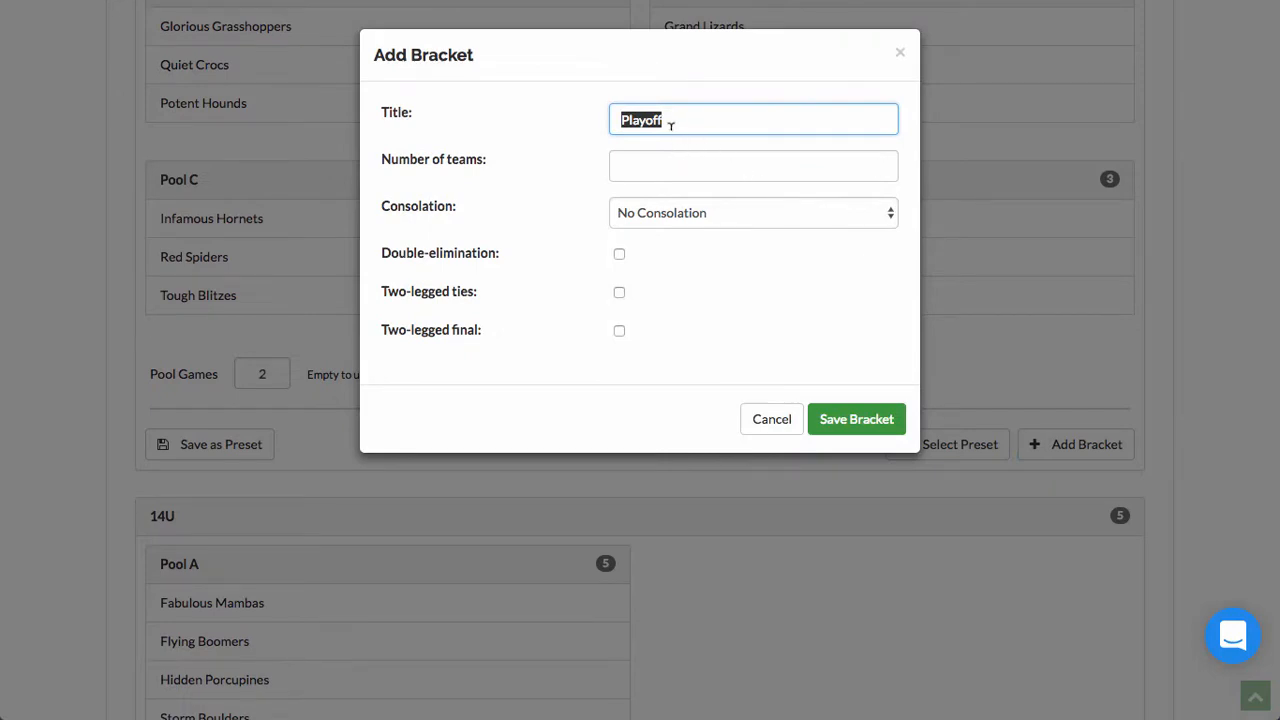
text(CHampionship)
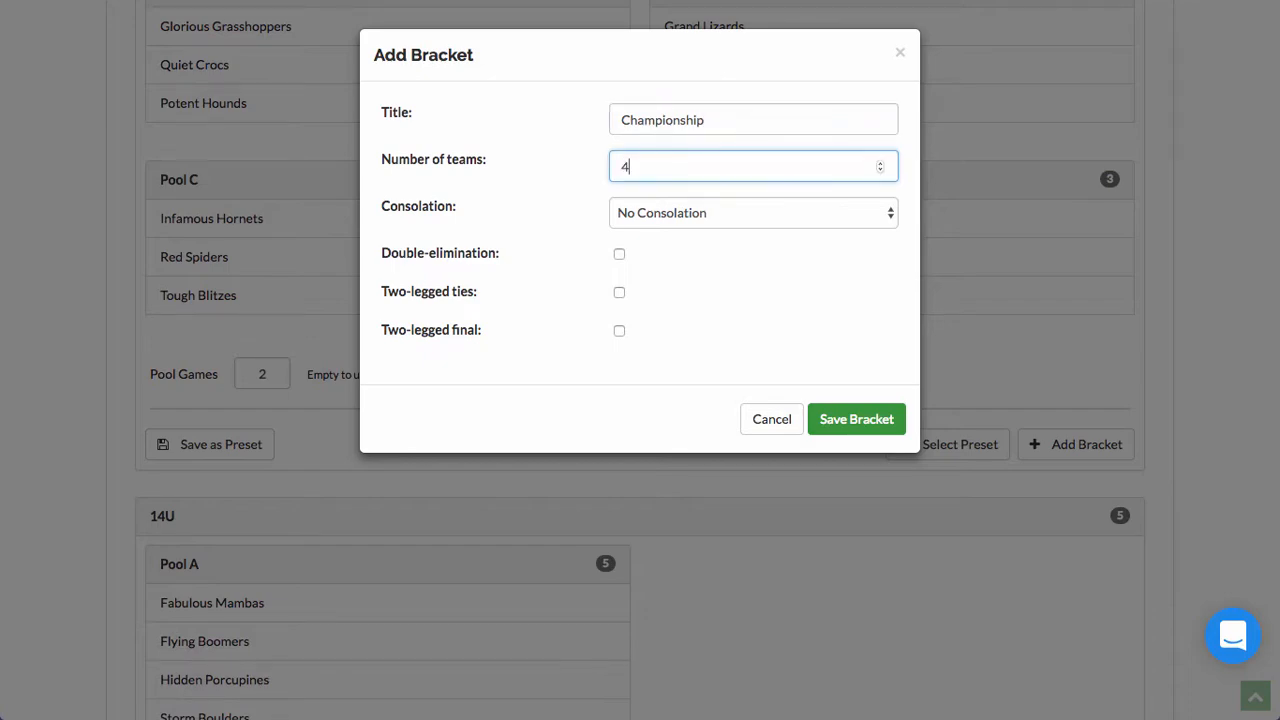
key(Return)
click(345, 277)
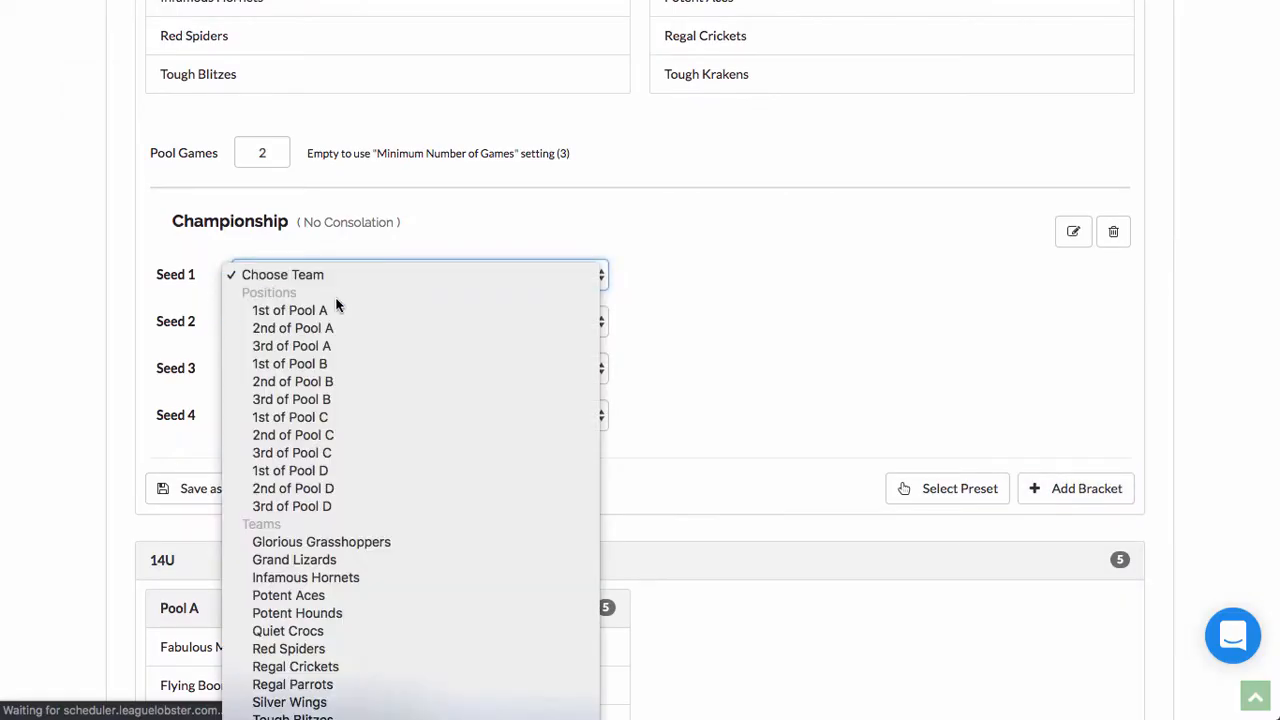
click(269, 310)
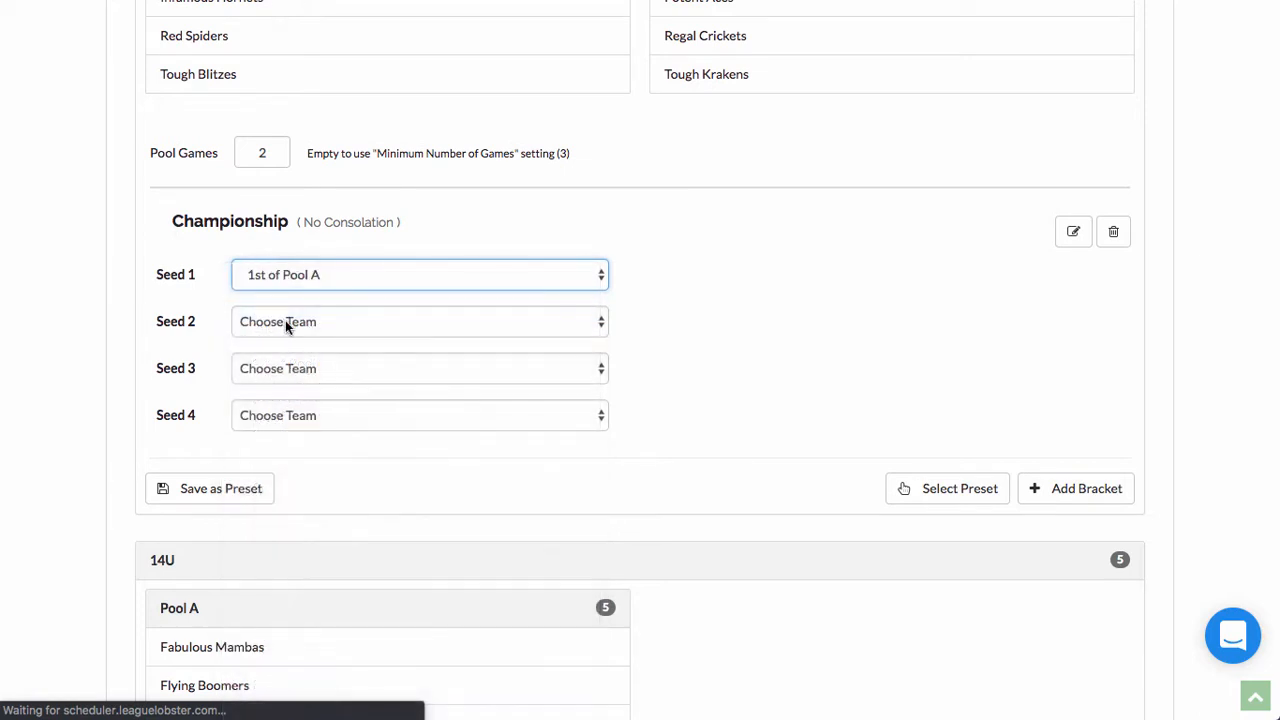
click(285, 321)
click(361, 414)
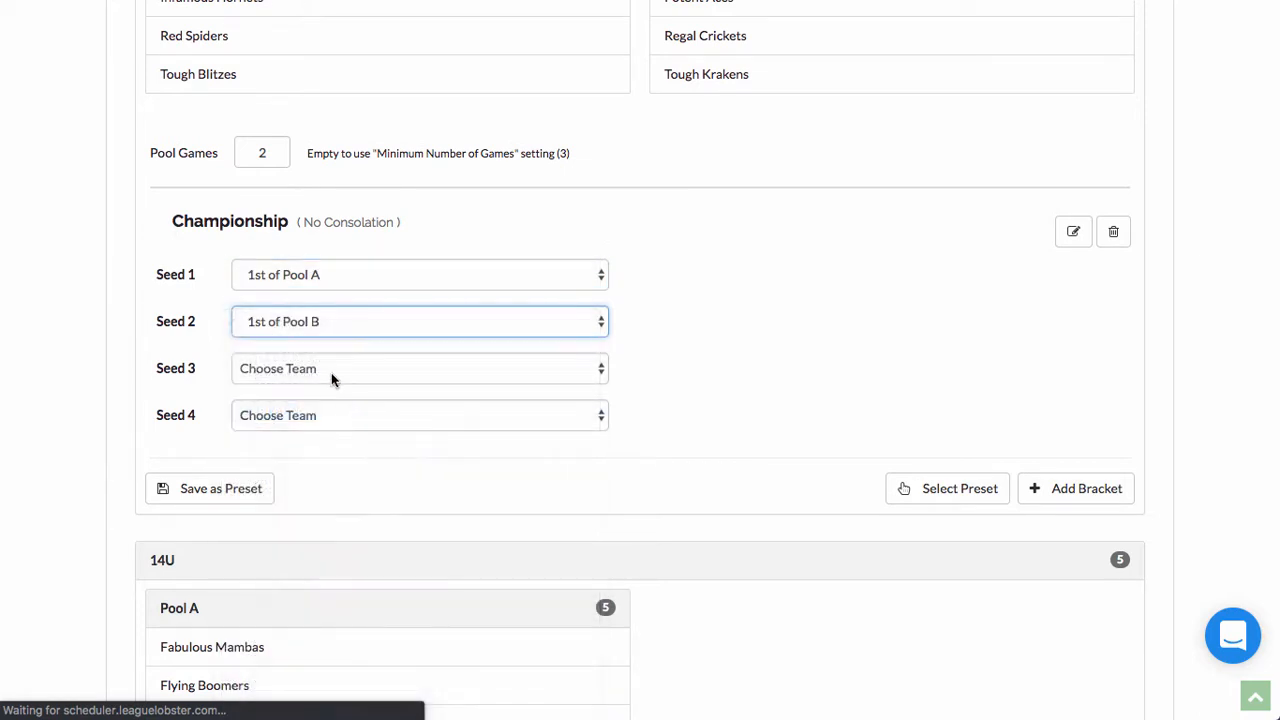
click(334, 372)
click(340, 510)
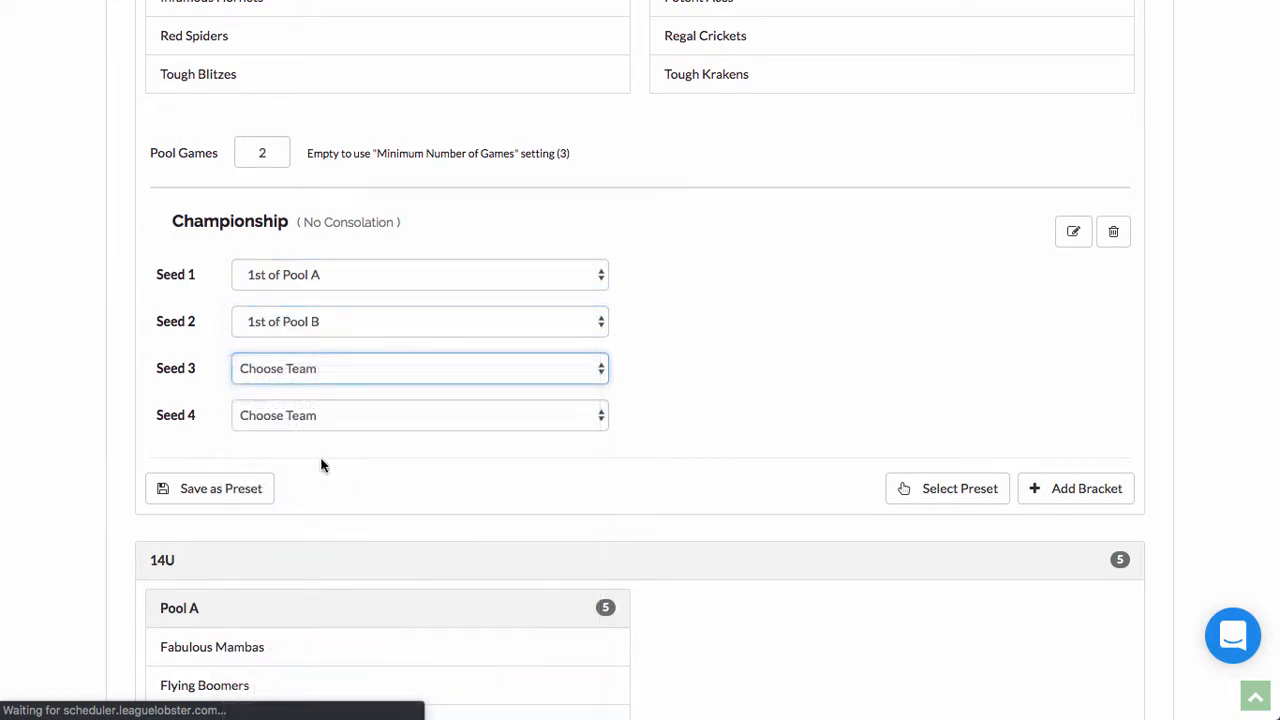
click(303, 418)
click(307, 612)
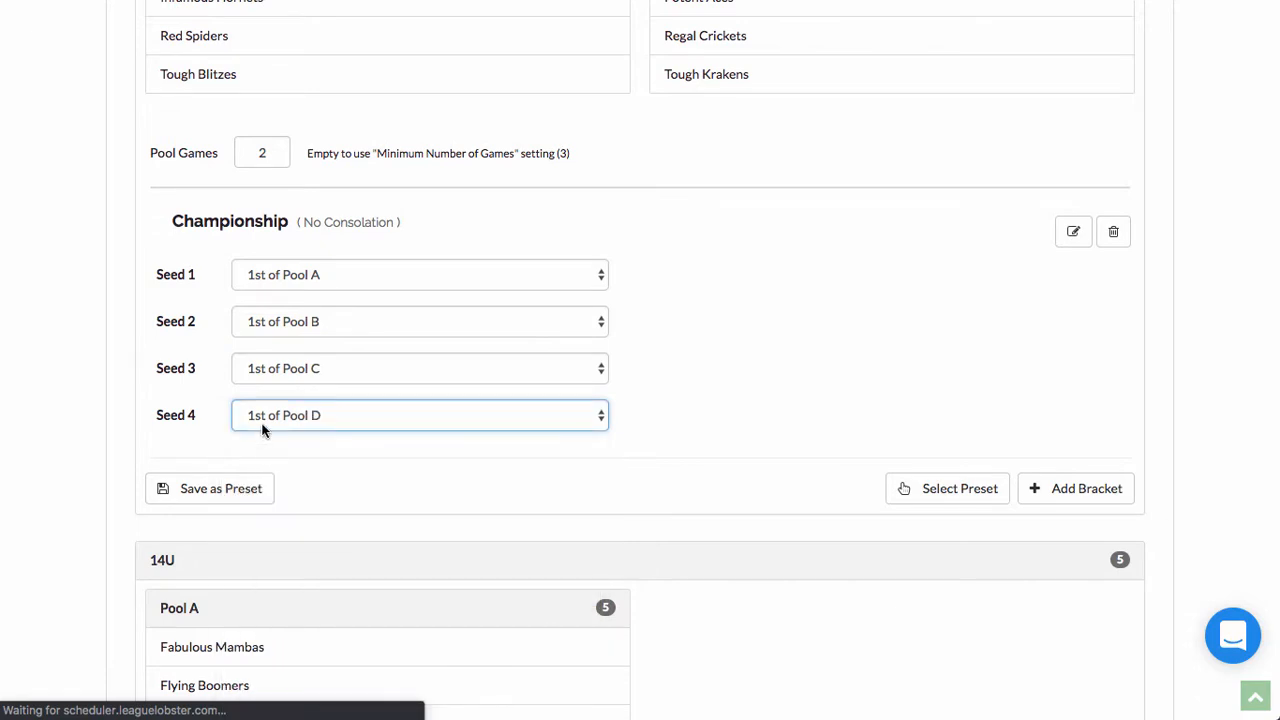
scroll(263, 429, up, 2)
scroll(350, 446, up, 1)
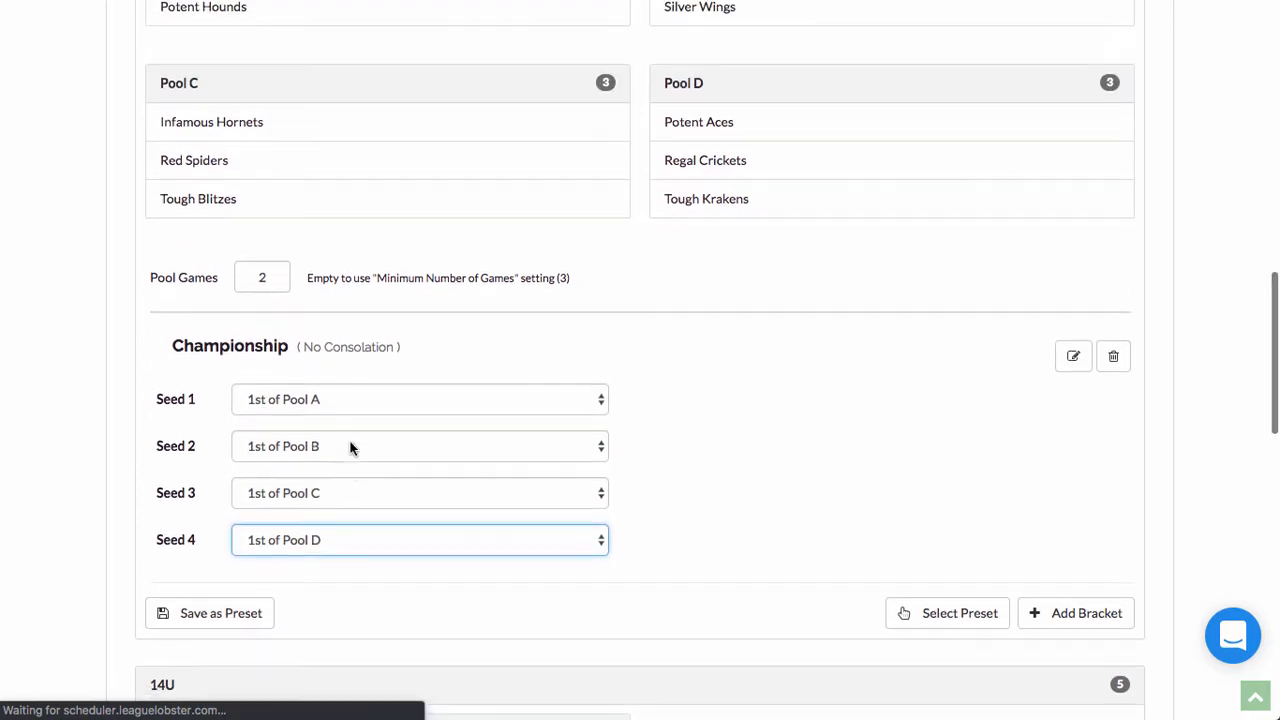
Step: Add a 4-team 5th Place Bracket with 2nd of Pool A in Seed 1
click(1060, 634)
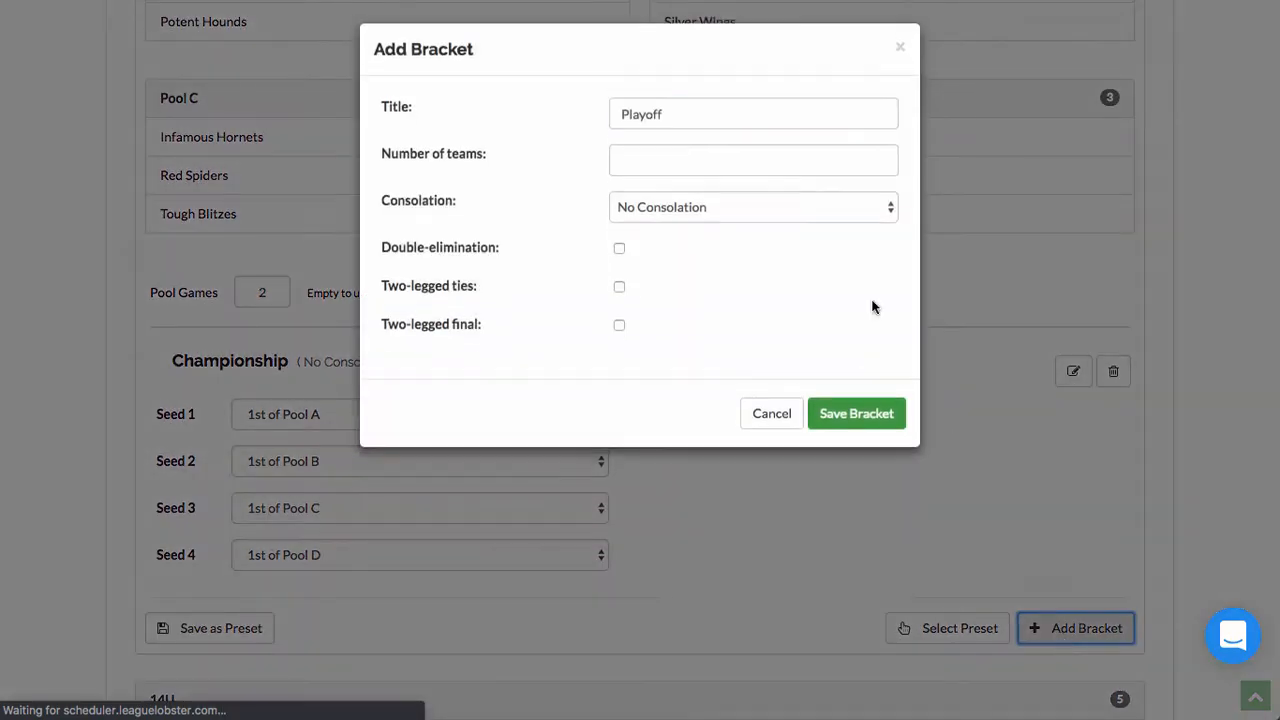
text(5th Place Bracket)
key(Tab)
text(4)
click(851, 420)
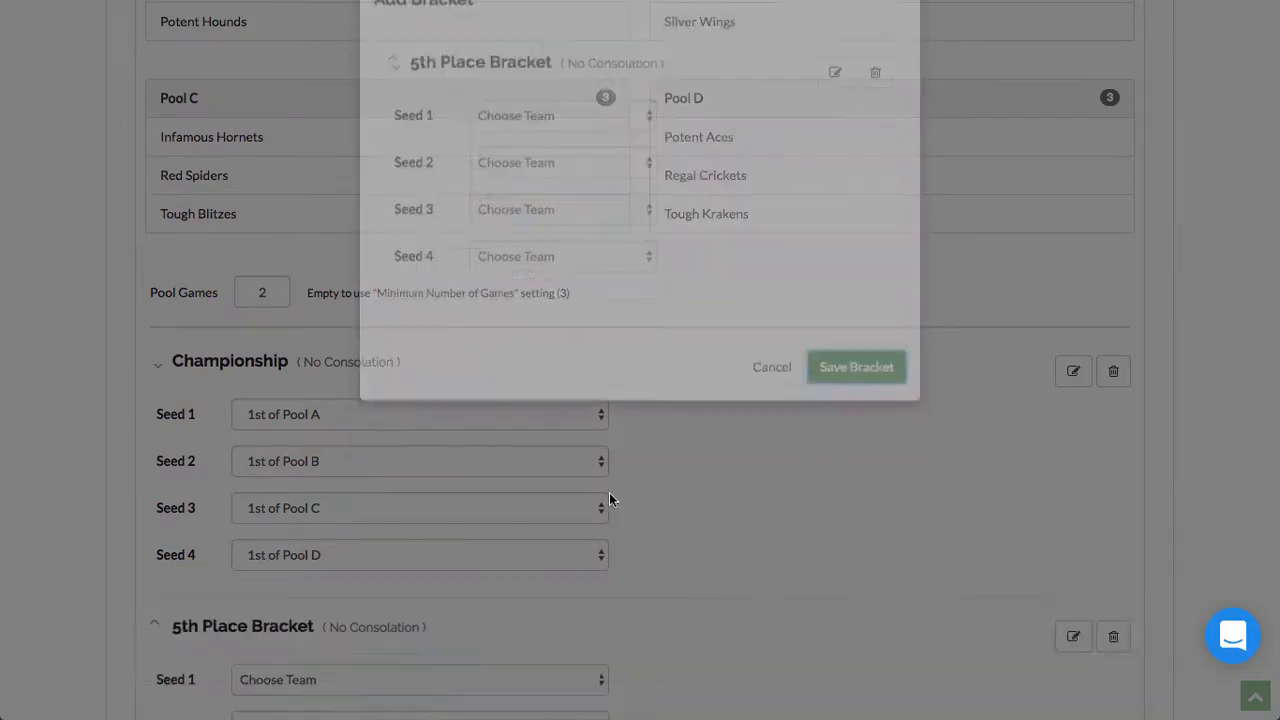
scroll(608, 492, down, 6)
scroll(608, 492, up, 5)
click(377, 446)
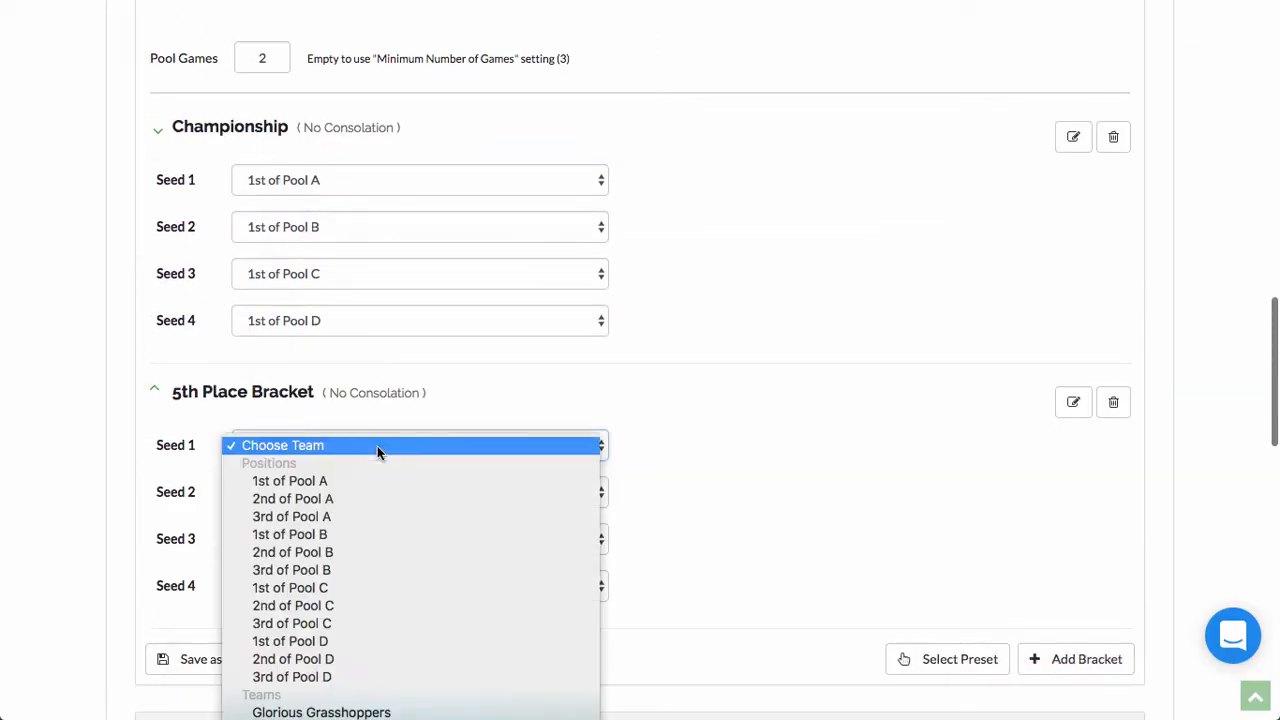
click(346, 492)
click(339, 493)
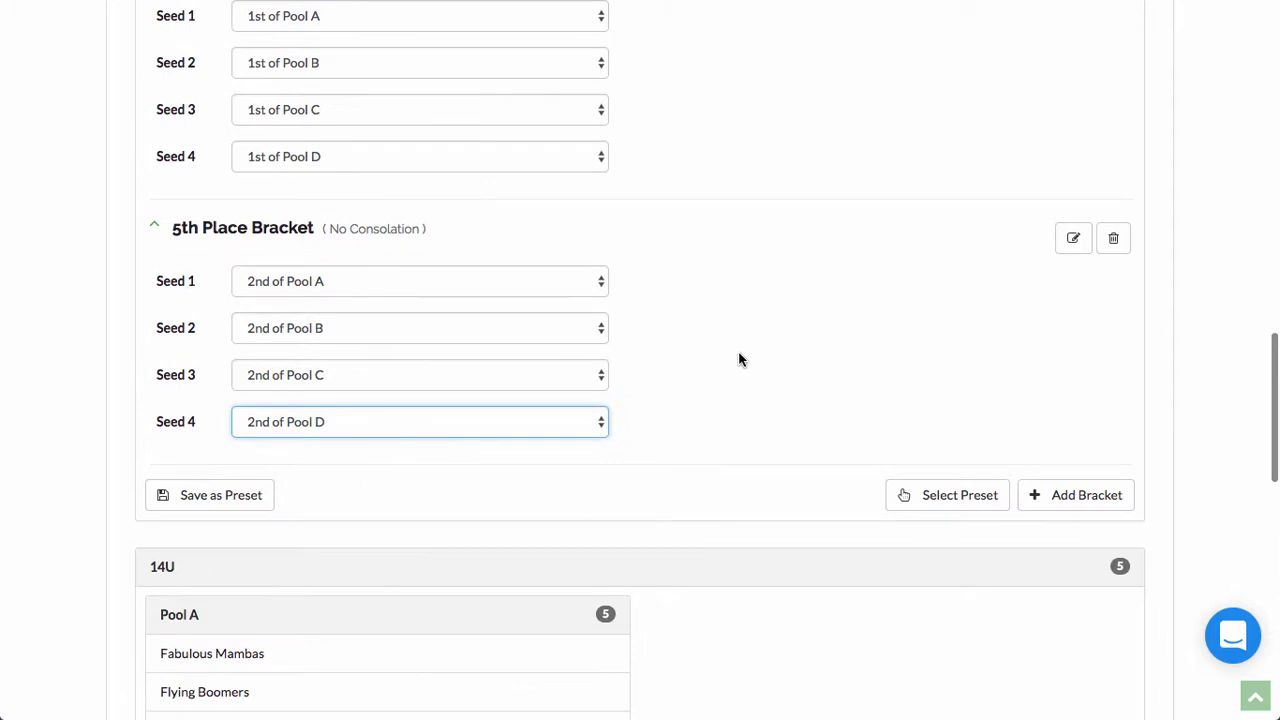
scroll(740, 360, up, 1)
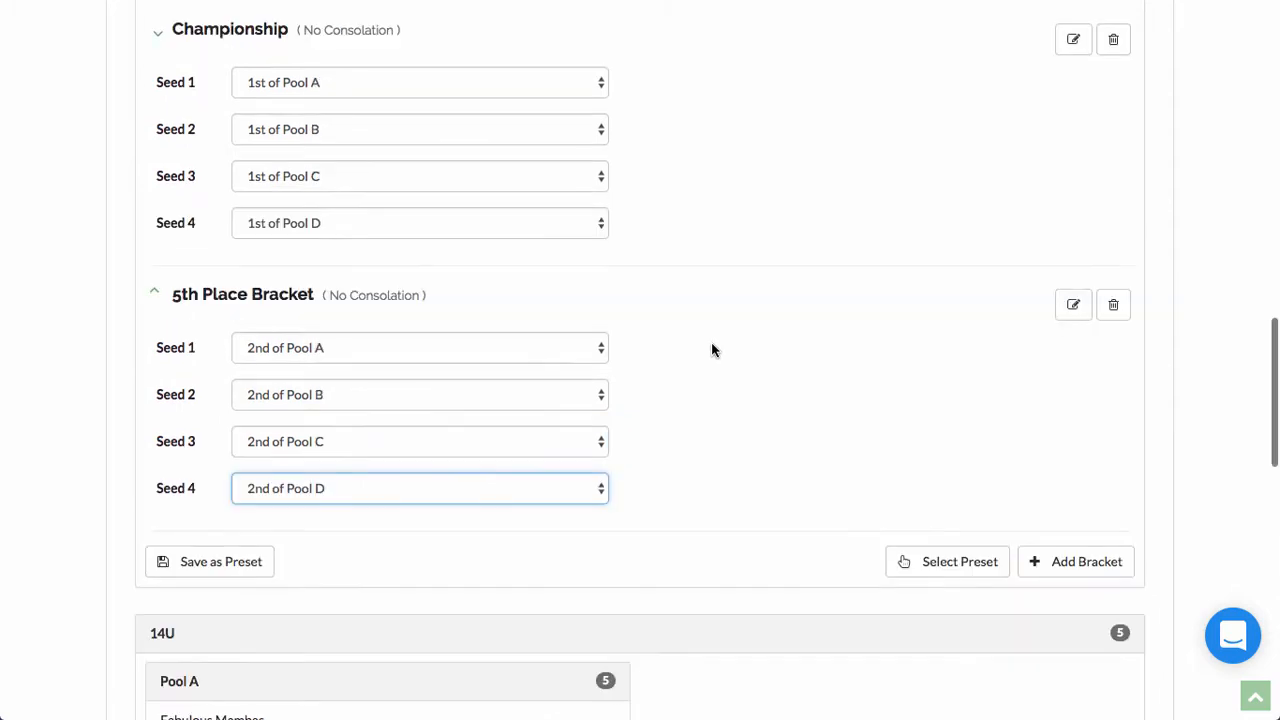
scroll(921, 578, up, 1)
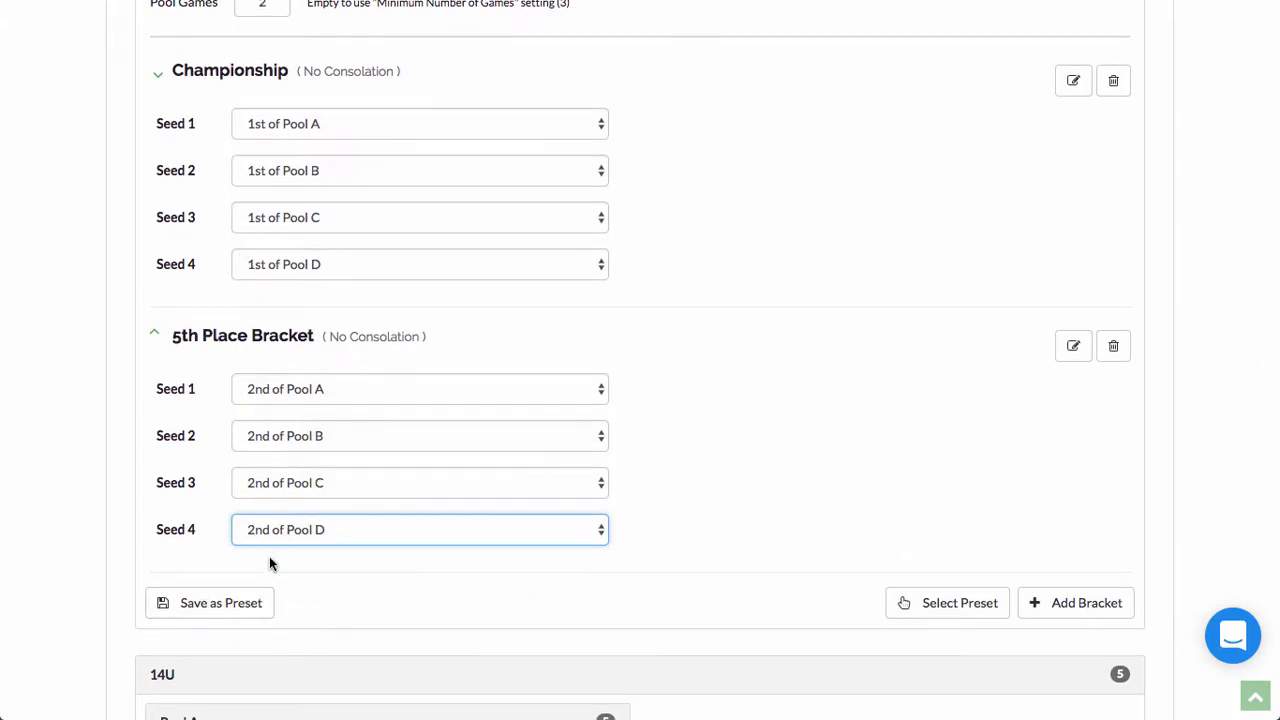
Step: Apply the '4 Pools of 3 - Brackets by Ranking' preset, giving 16U Championship, 5th and 9th Place playoffs
click(221, 612)
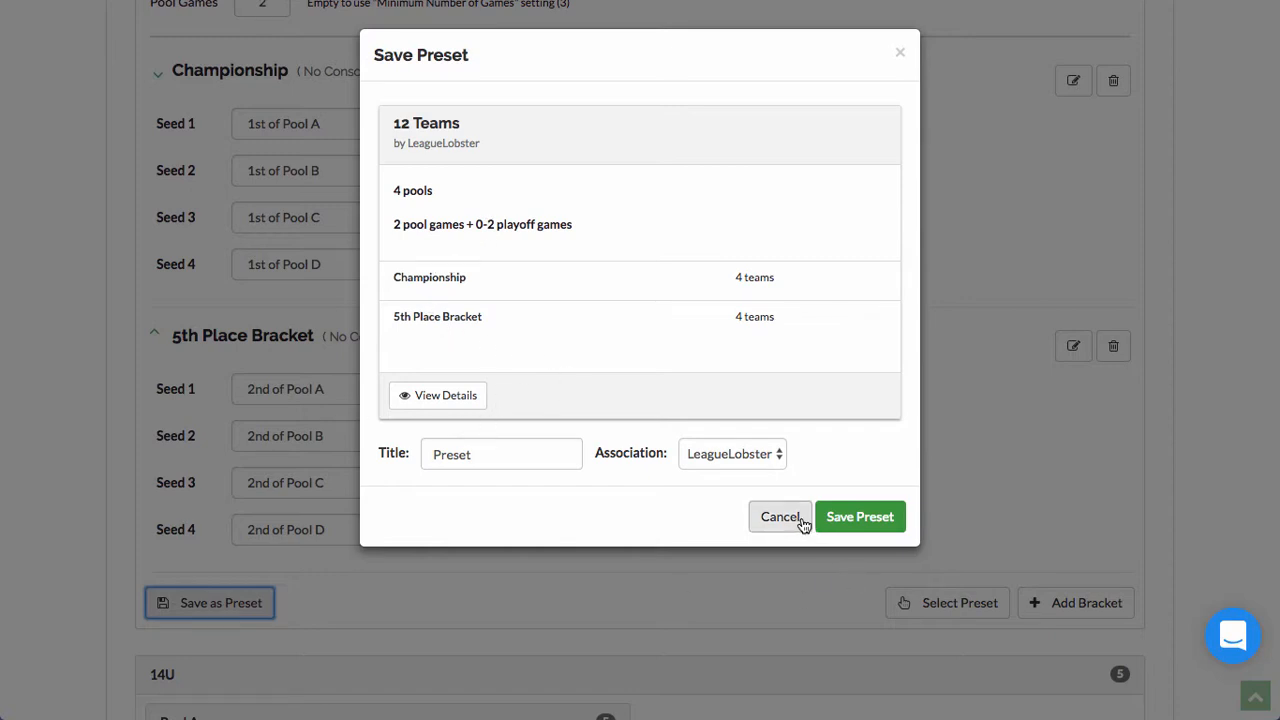
click(780, 516)
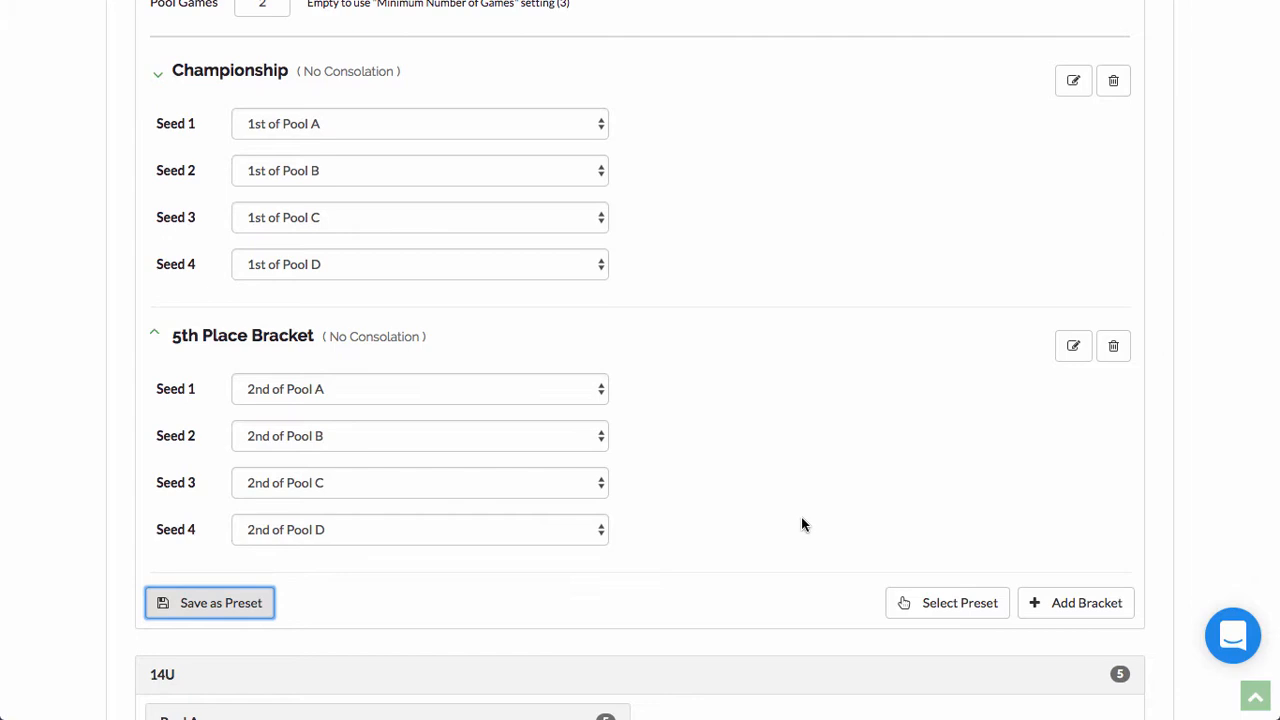
click(905, 605)
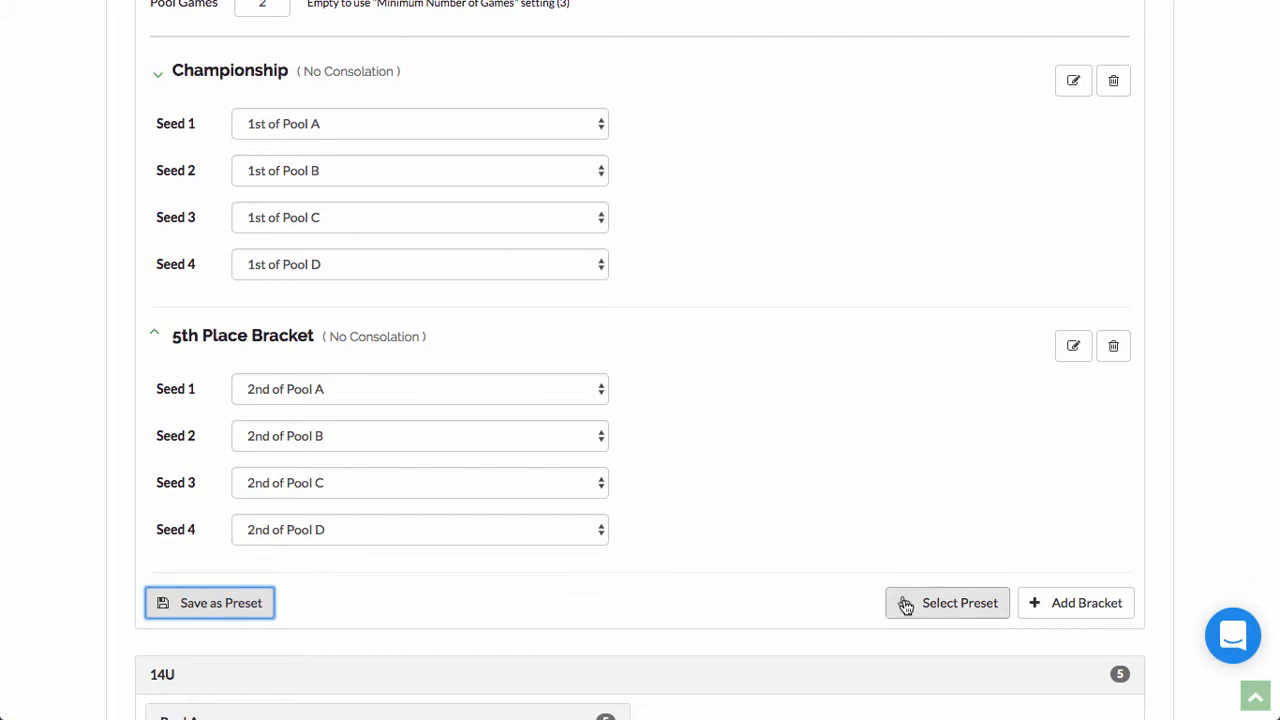
click(938, 610)
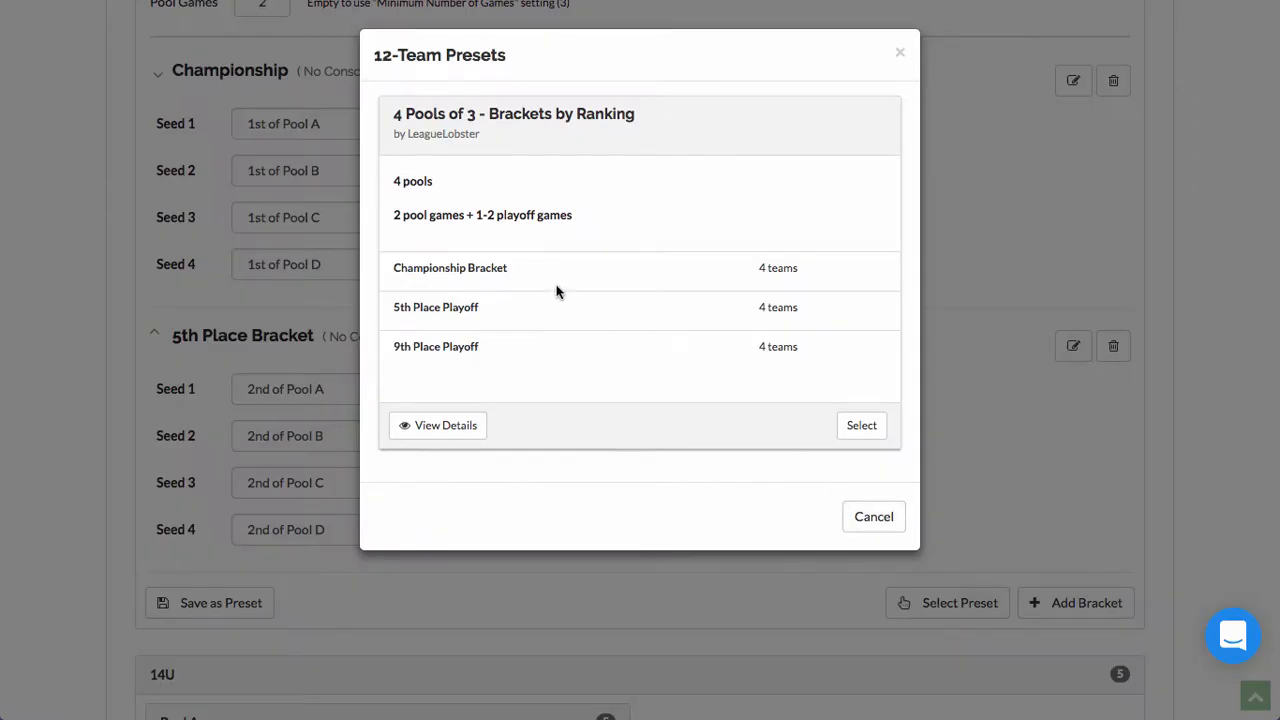
click(861, 426)
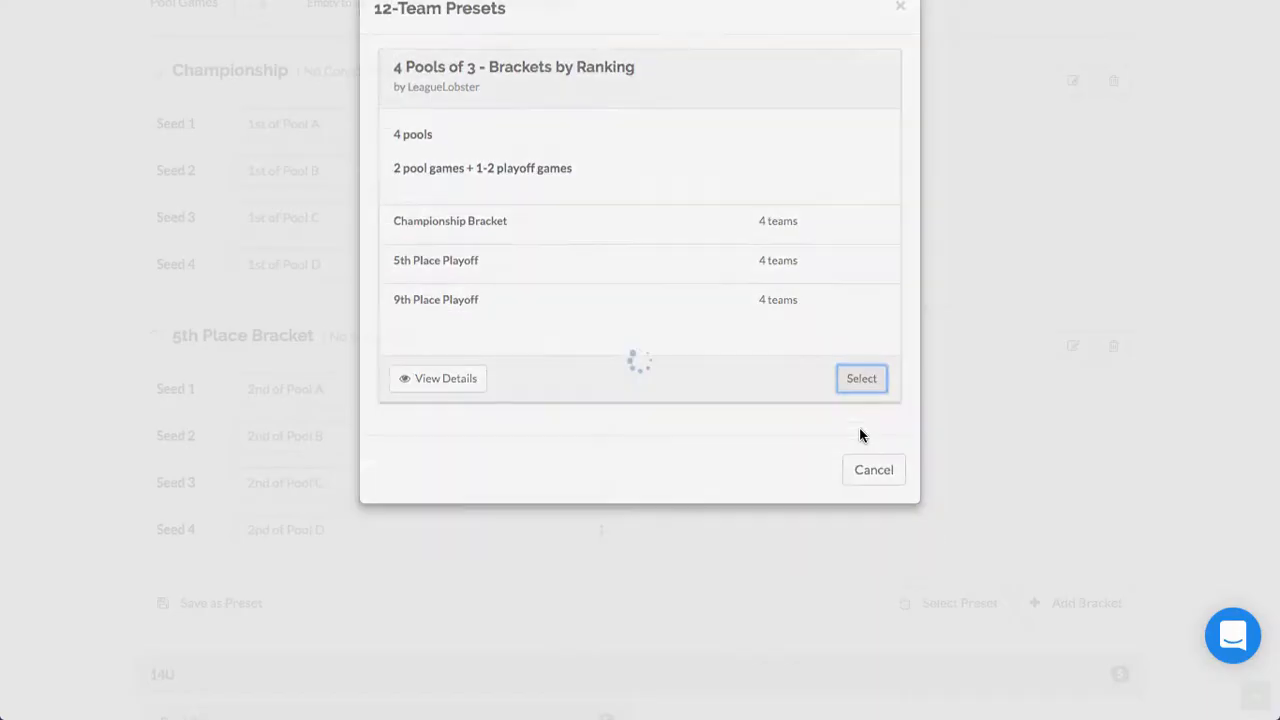
scroll(846, 406, down, 10)
scroll(774, 412, down, 3)
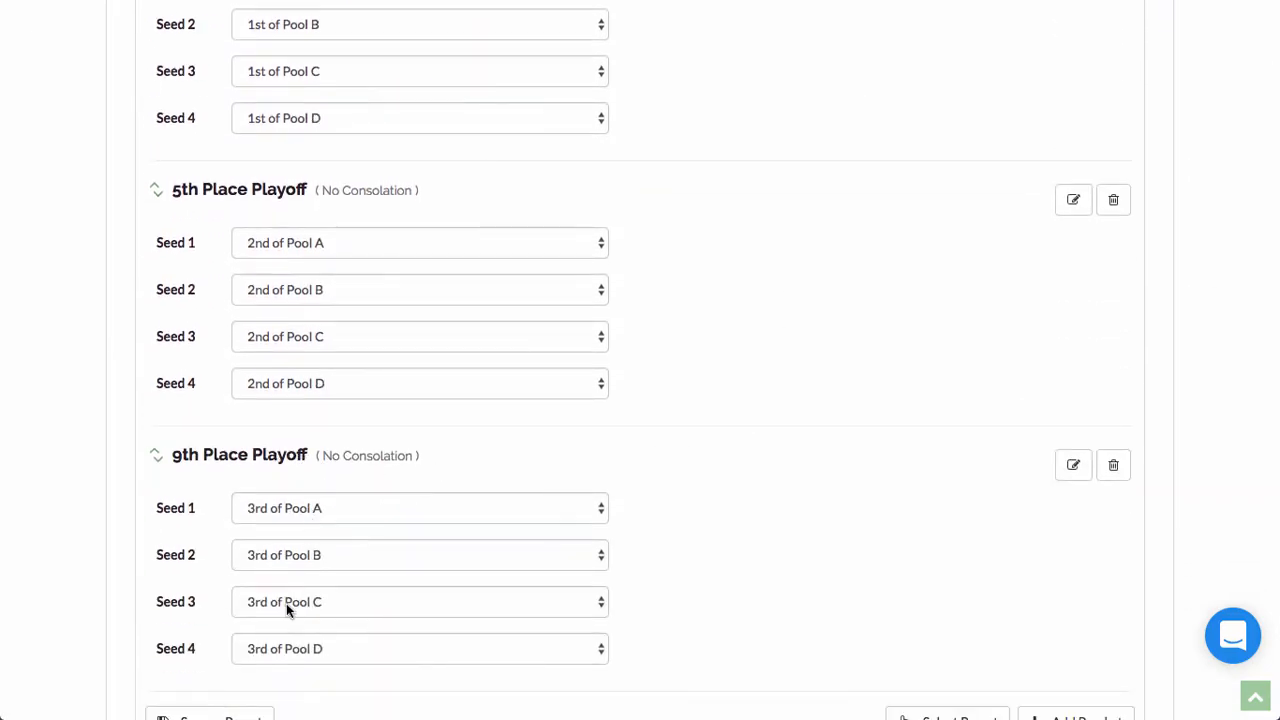
scroll(677, 491, up, 15)
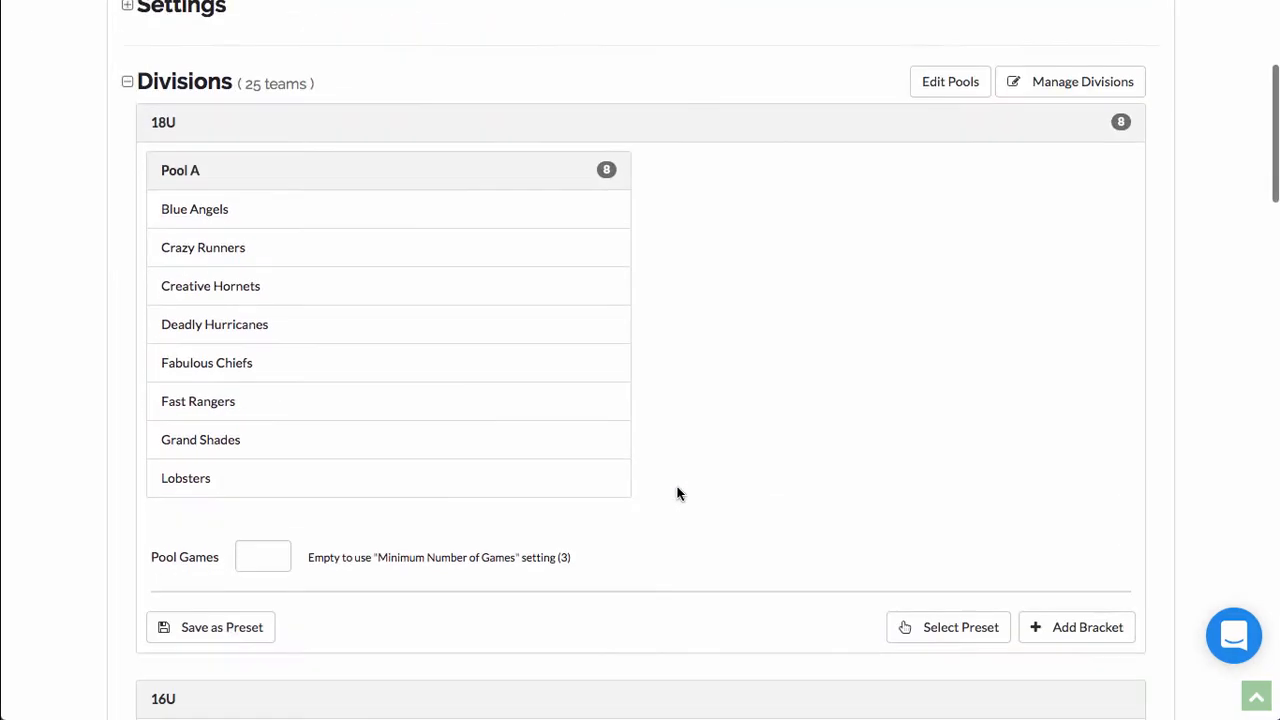
Step: Give 18U 0 pool games and save a new 8-team Playoff bracket with Full Consolation
click(261, 553)
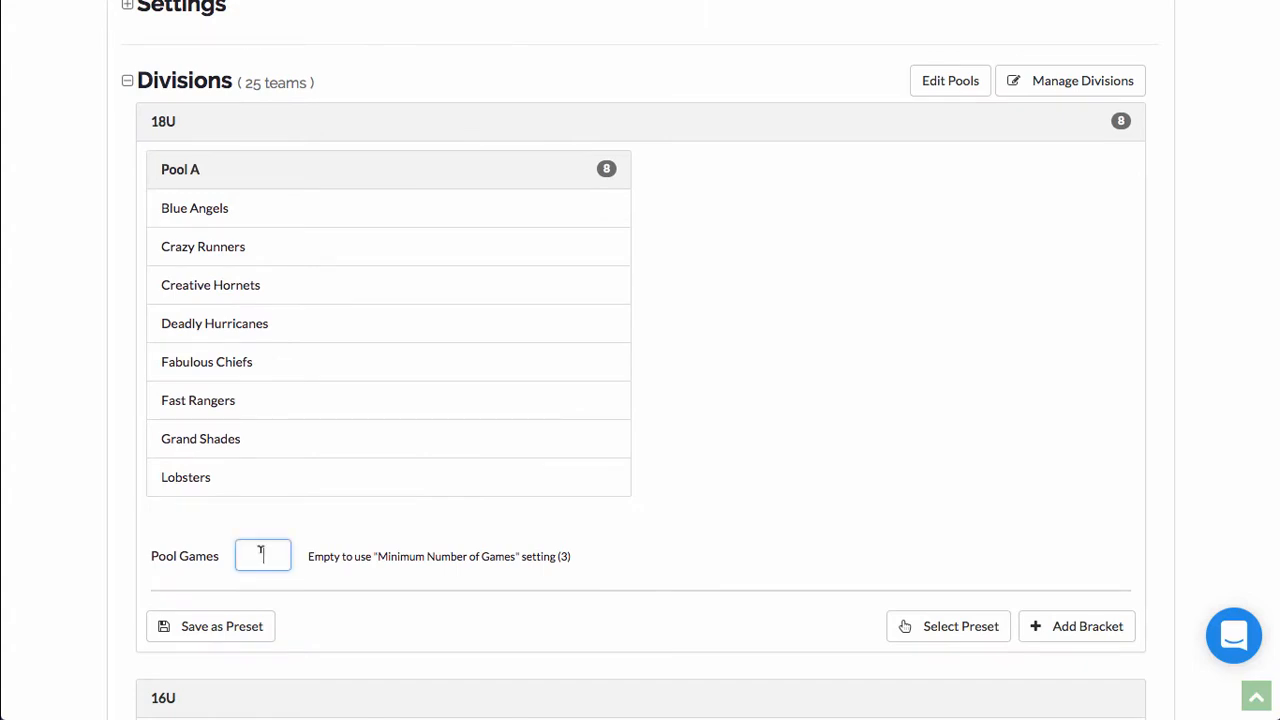
click(1052, 630)
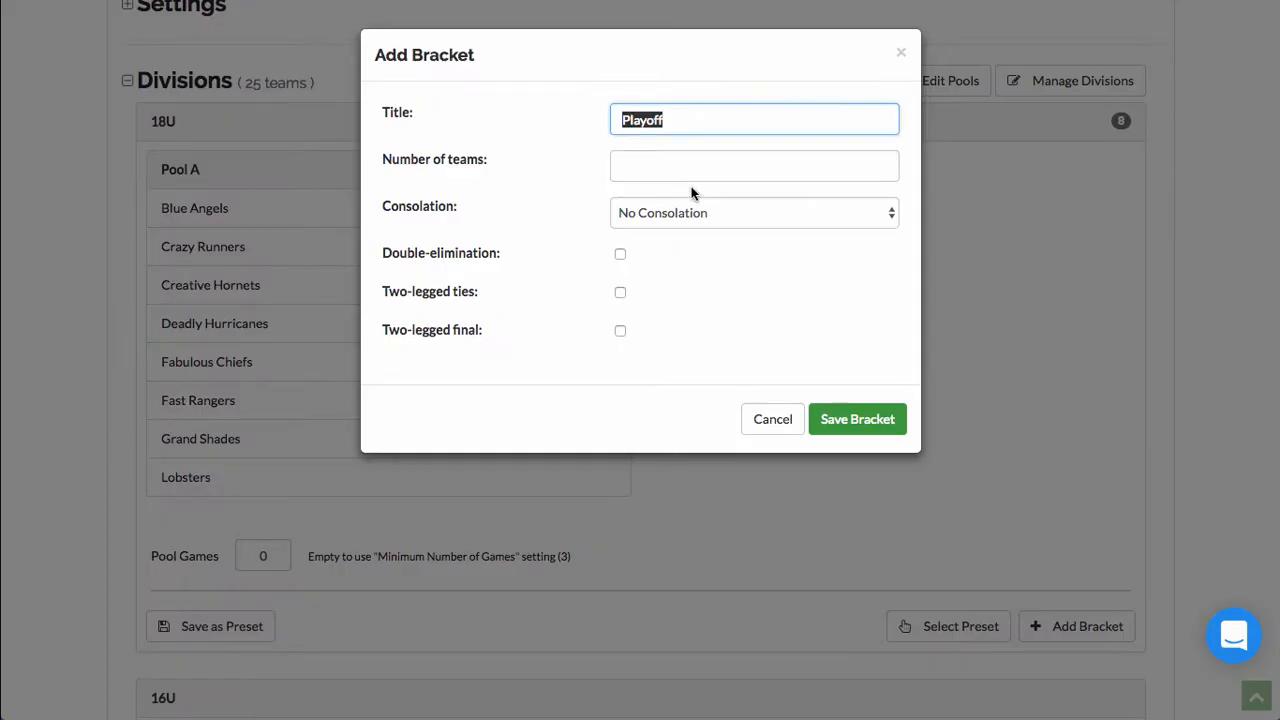
click(682, 166)
click(717, 214)
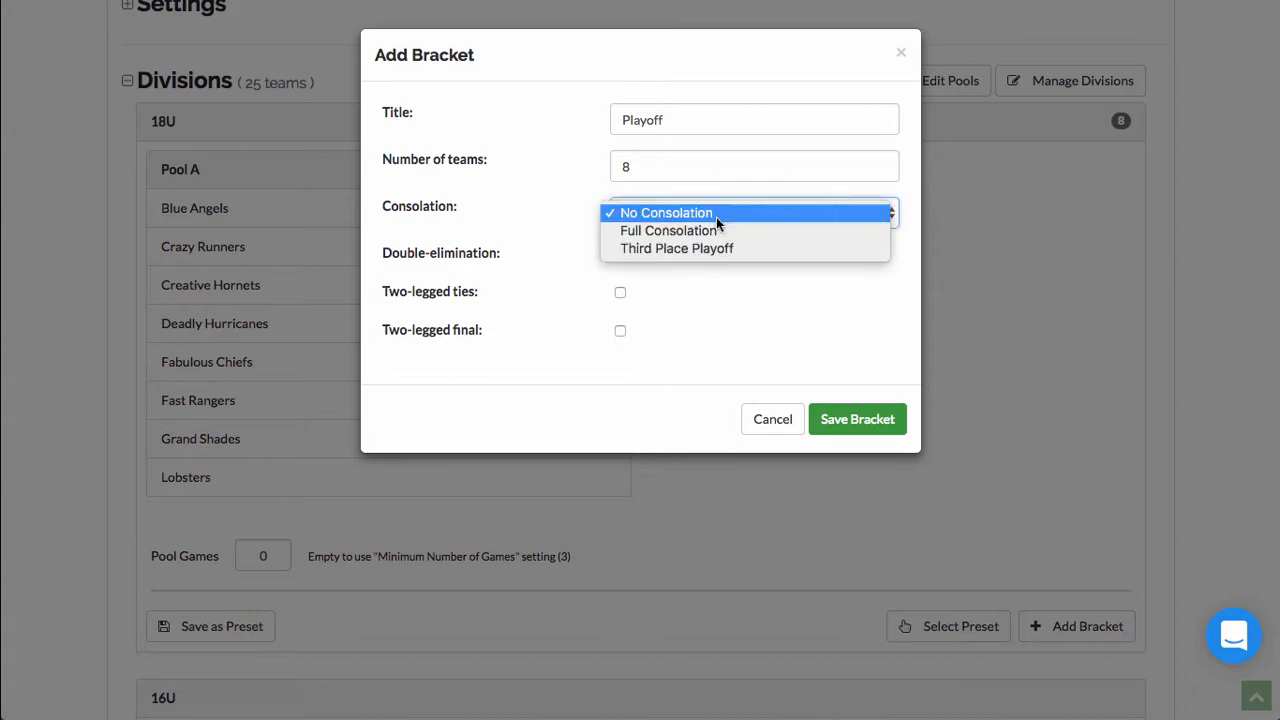
click(678, 238)
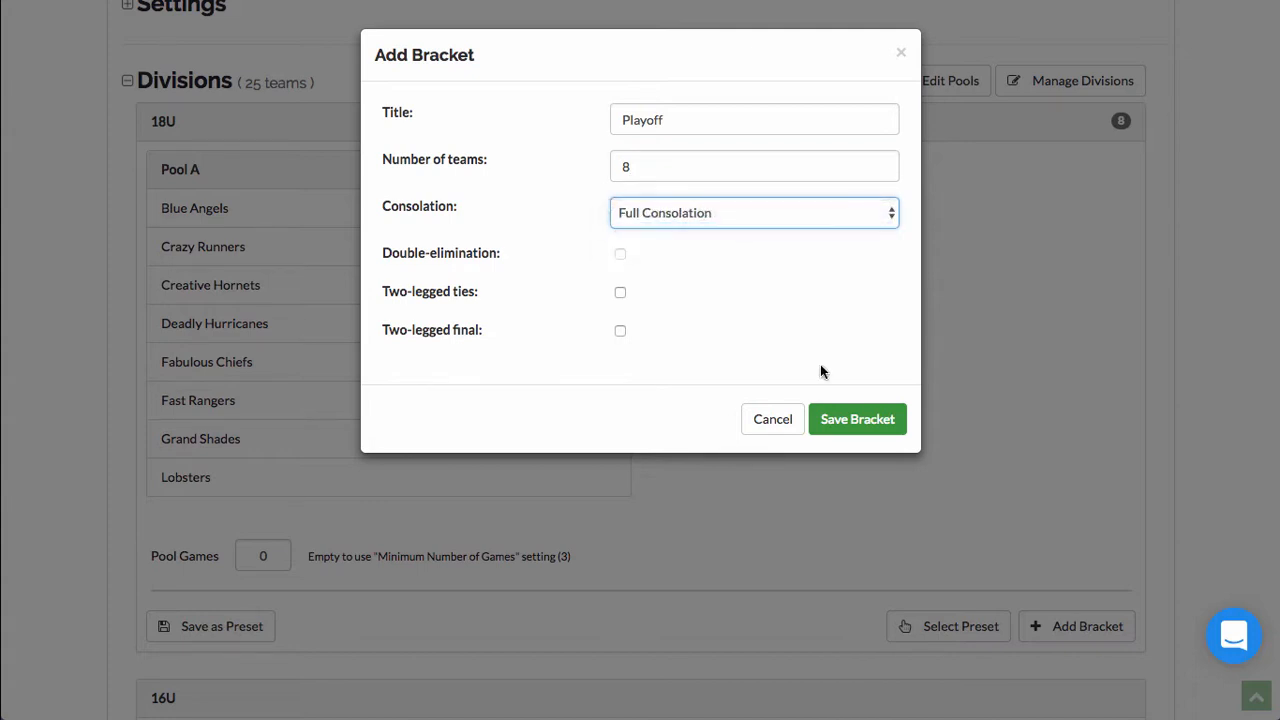
click(846, 422)
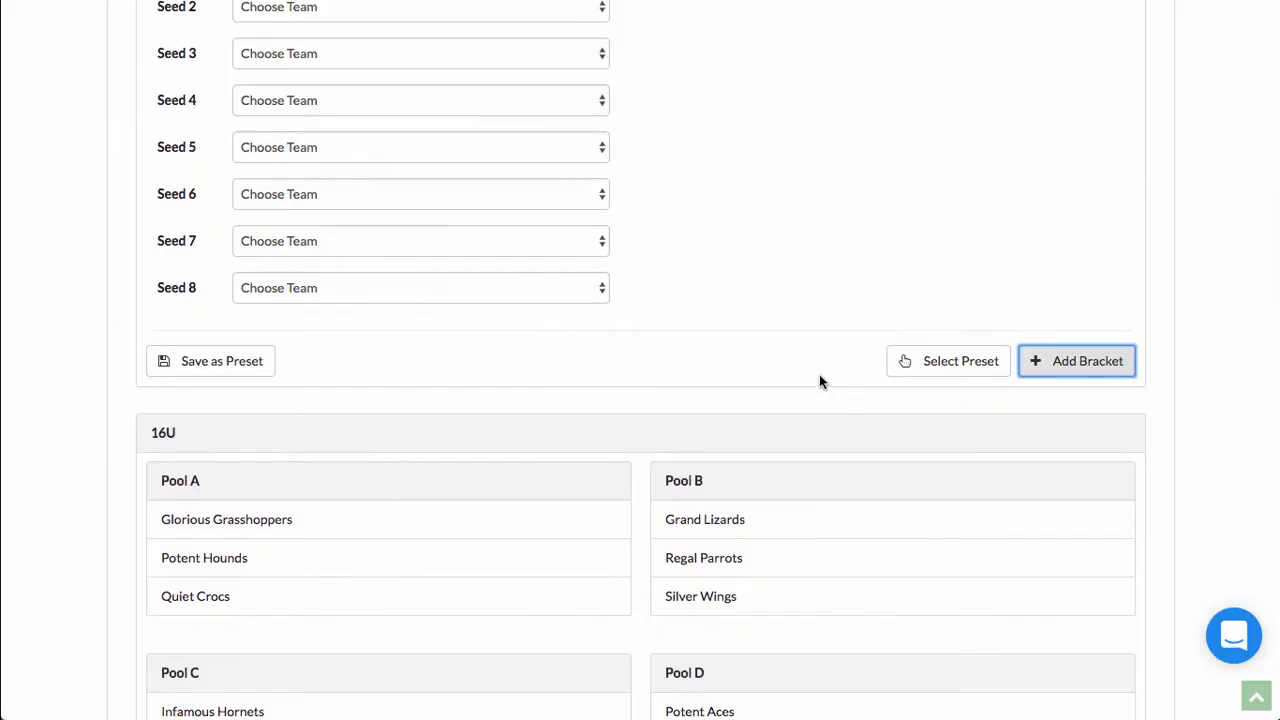
scroll(790, 376, up, 3)
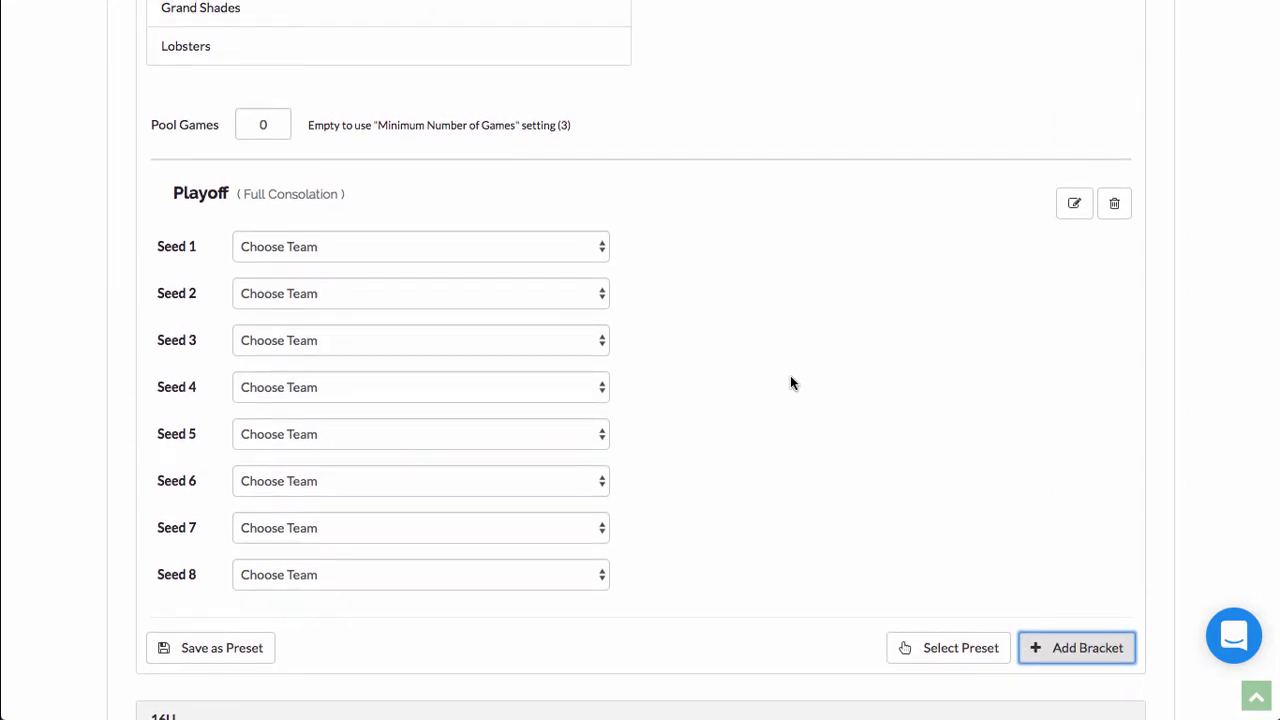
Step: Seed Blue Angels, Deadly Hurricanes, Crazy Runners and Creative Hornets into Playoff seeds 1–4
click(474, 255)
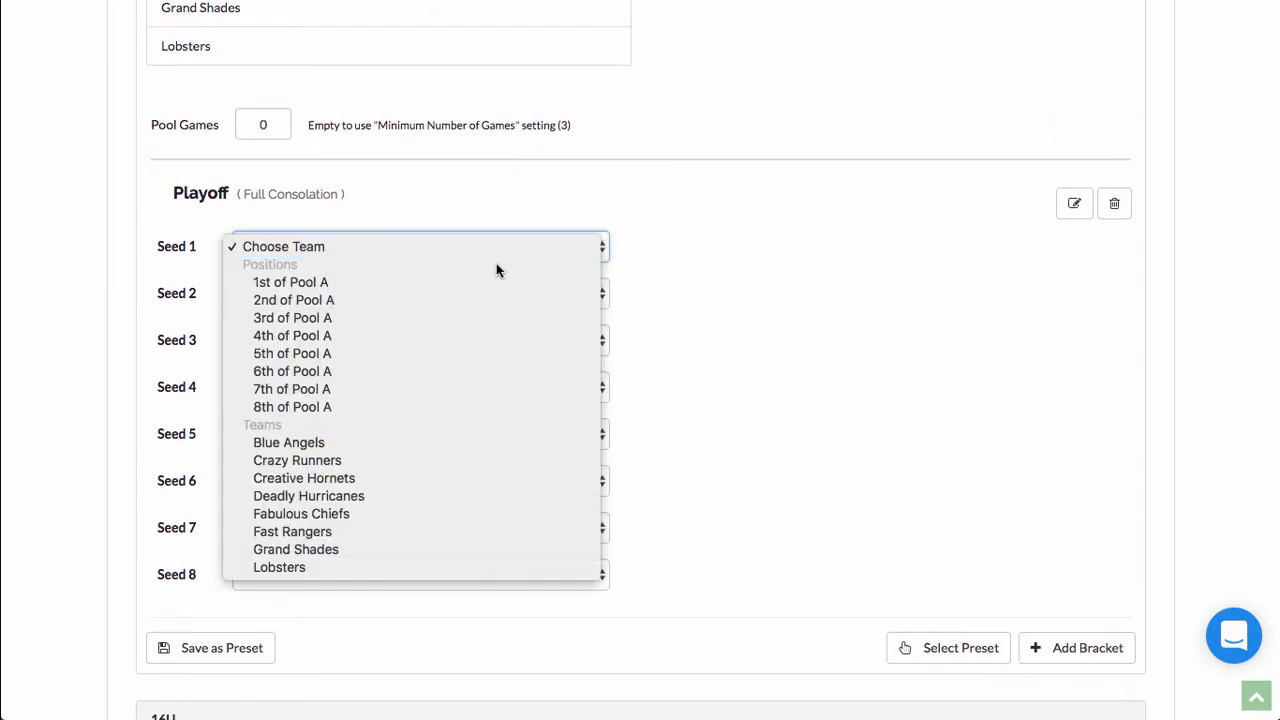
click(345, 442)
click(303, 300)
click(330, 540)
click(337, 345)
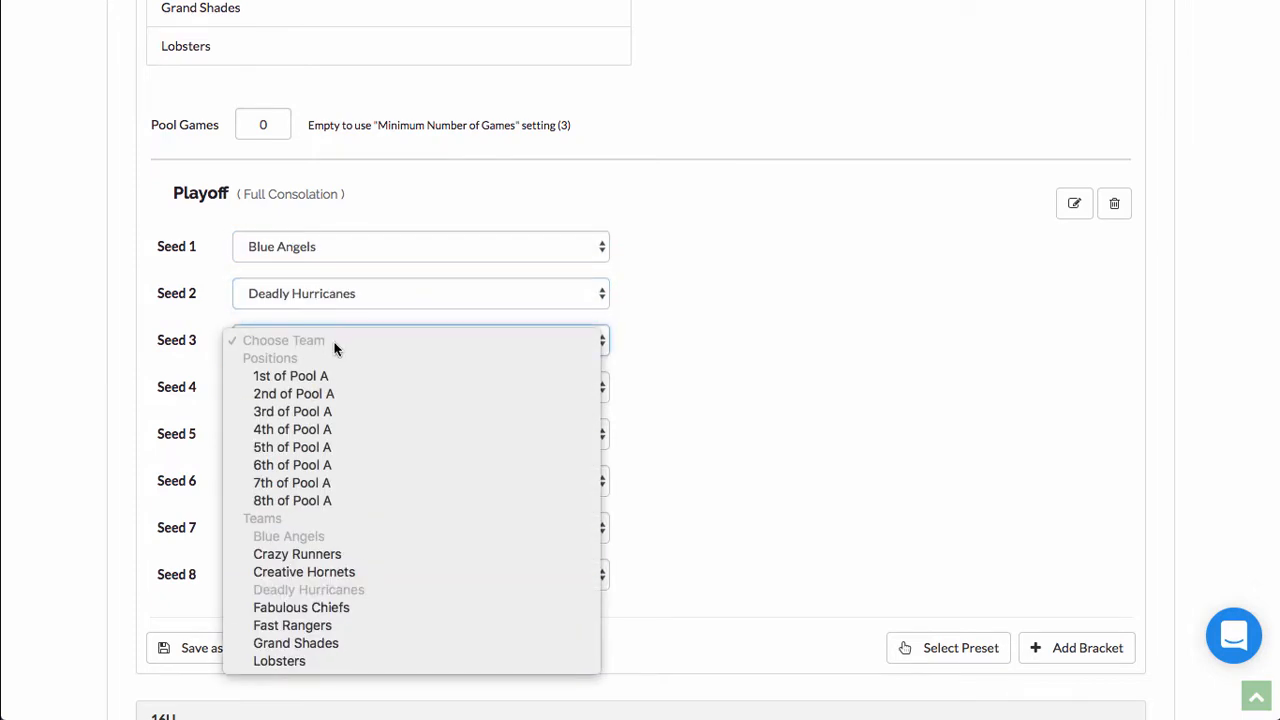
click(317, 559)
click(300, 387)
click(300, 614)
Step: Fill seeds 5–8 with Fast Rangers, Fabulous Chiefs, Grand Shades and Lobsters
click(290, 434)
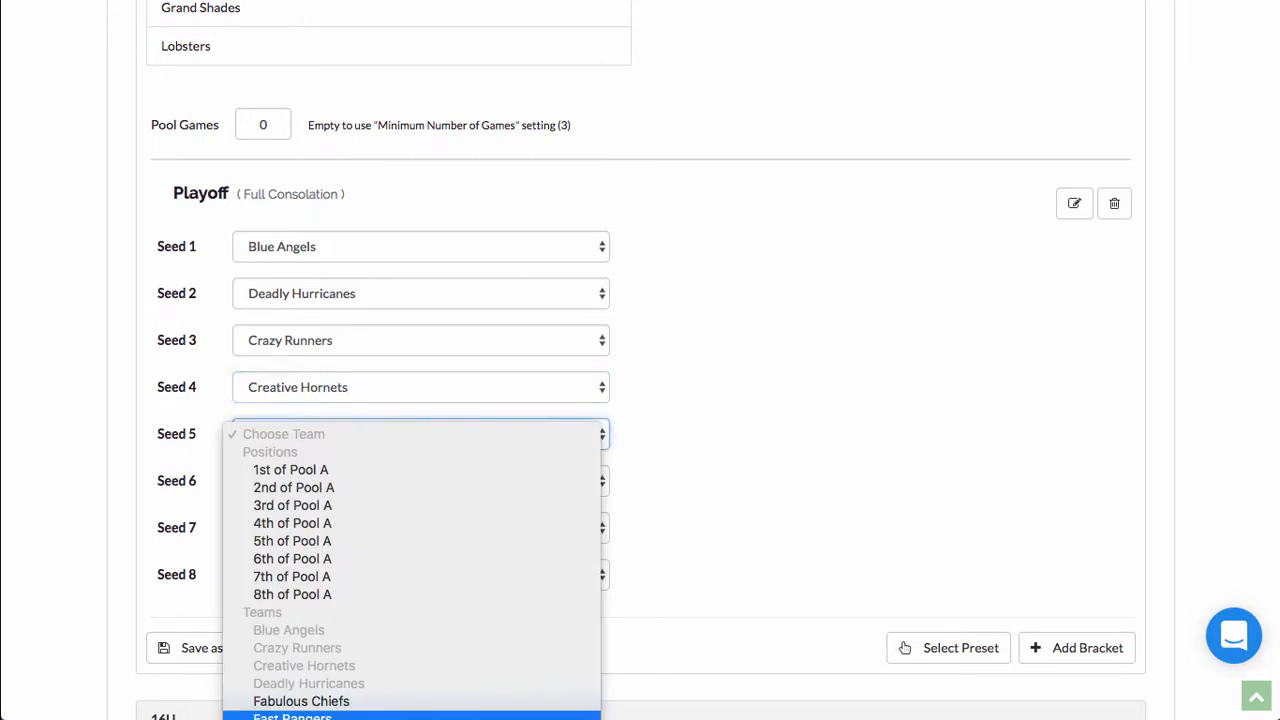
key(Escape)
key(f)
click(306, 481)
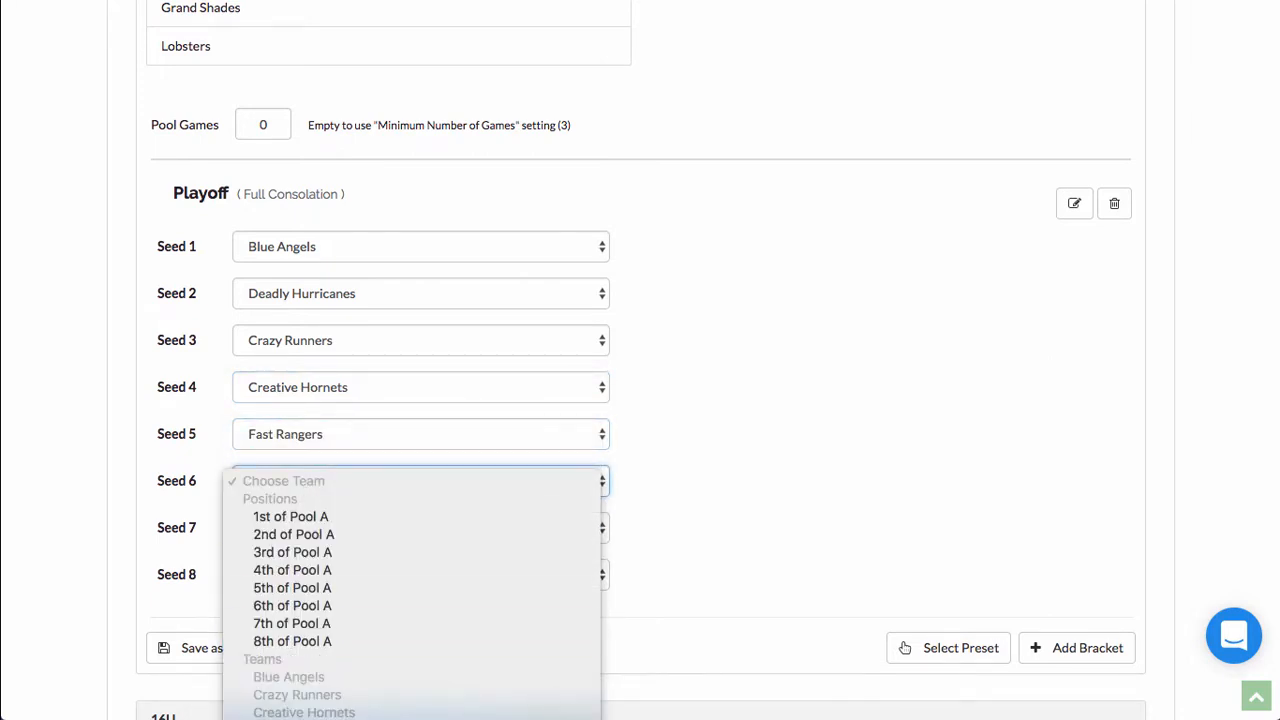
click(300, 719)
click(294, 523)
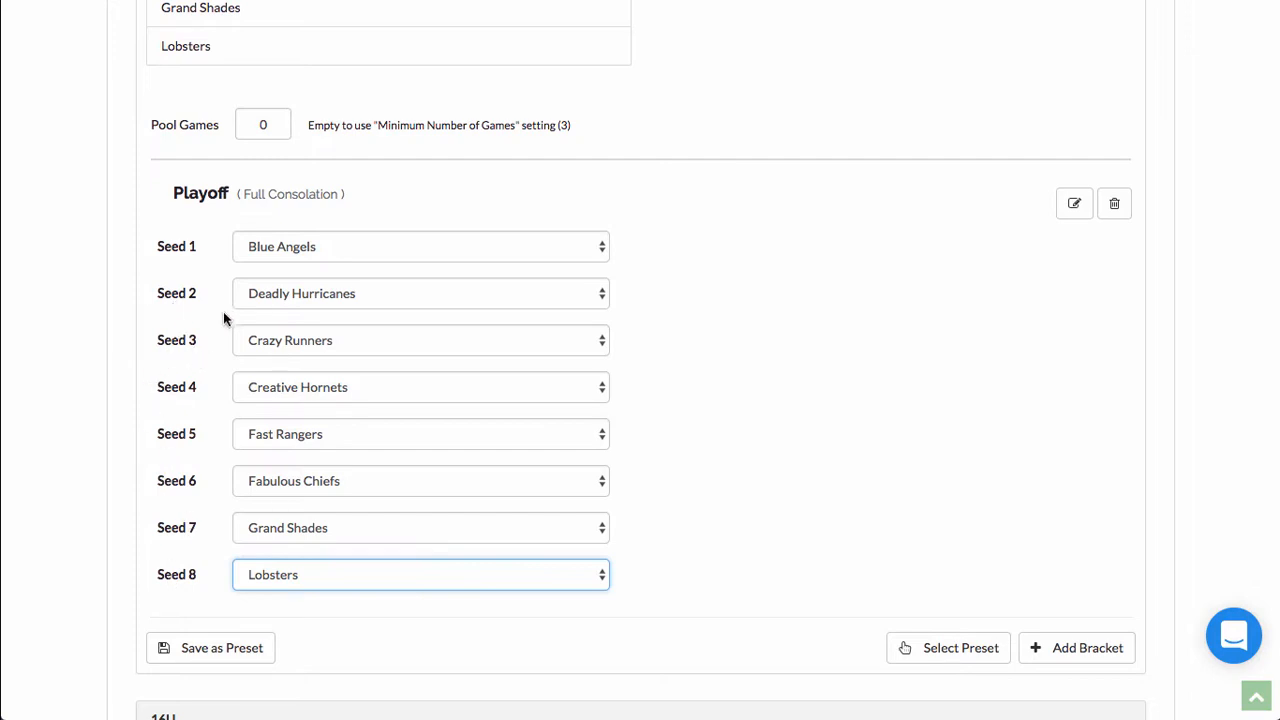
click(773, 537)
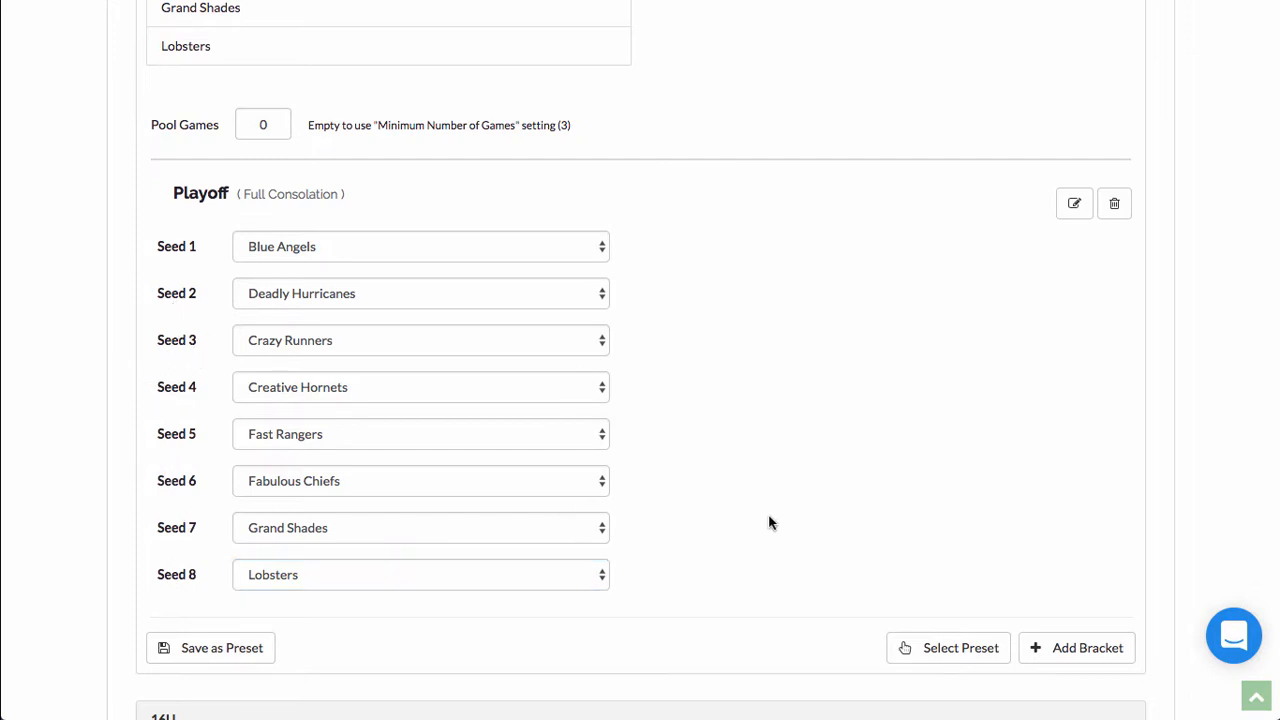
Step: Enter 4 as the 14U division's Pool A pool games count
scroll(778, 521, down, 8)
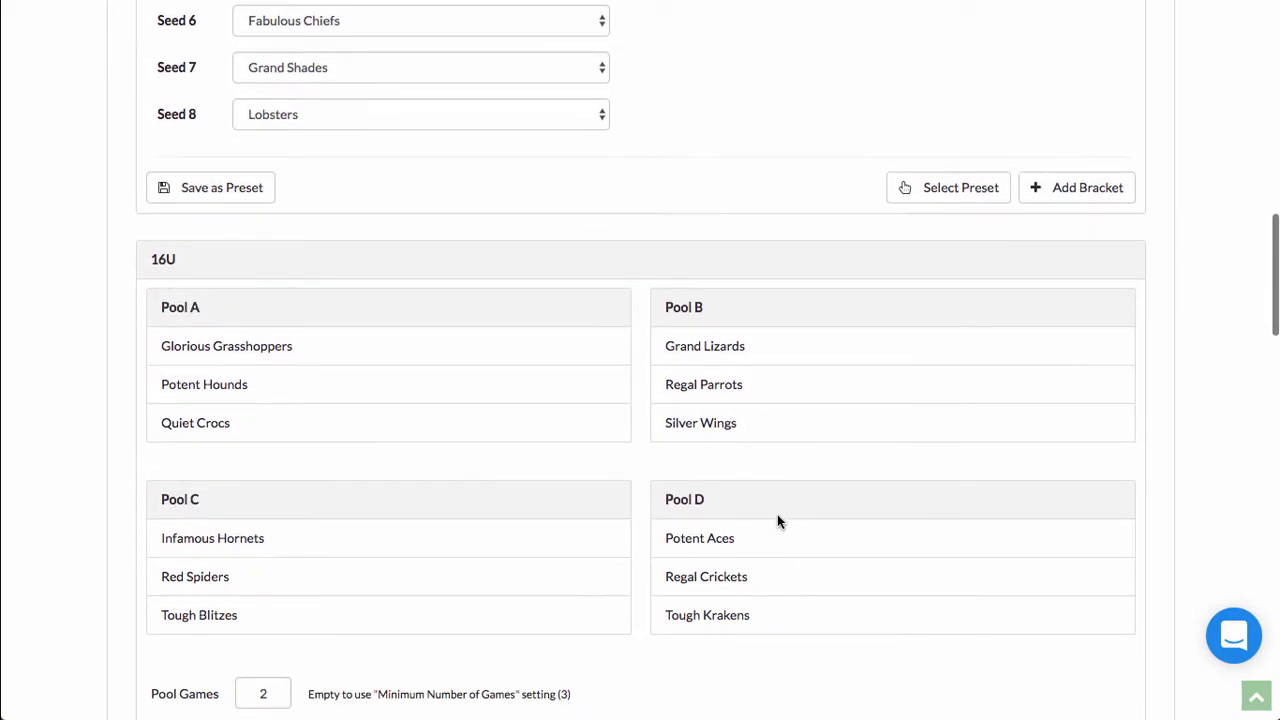
scroll(777, 521, down, 15)
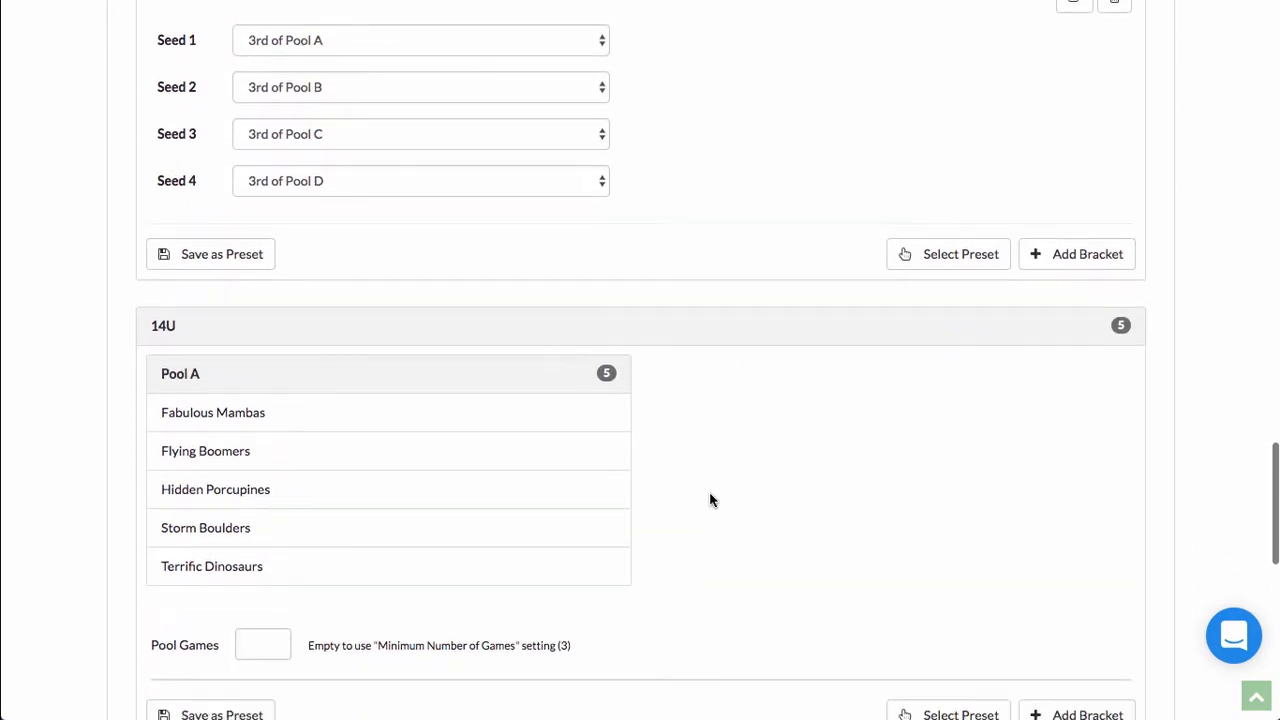
click(253, 380)
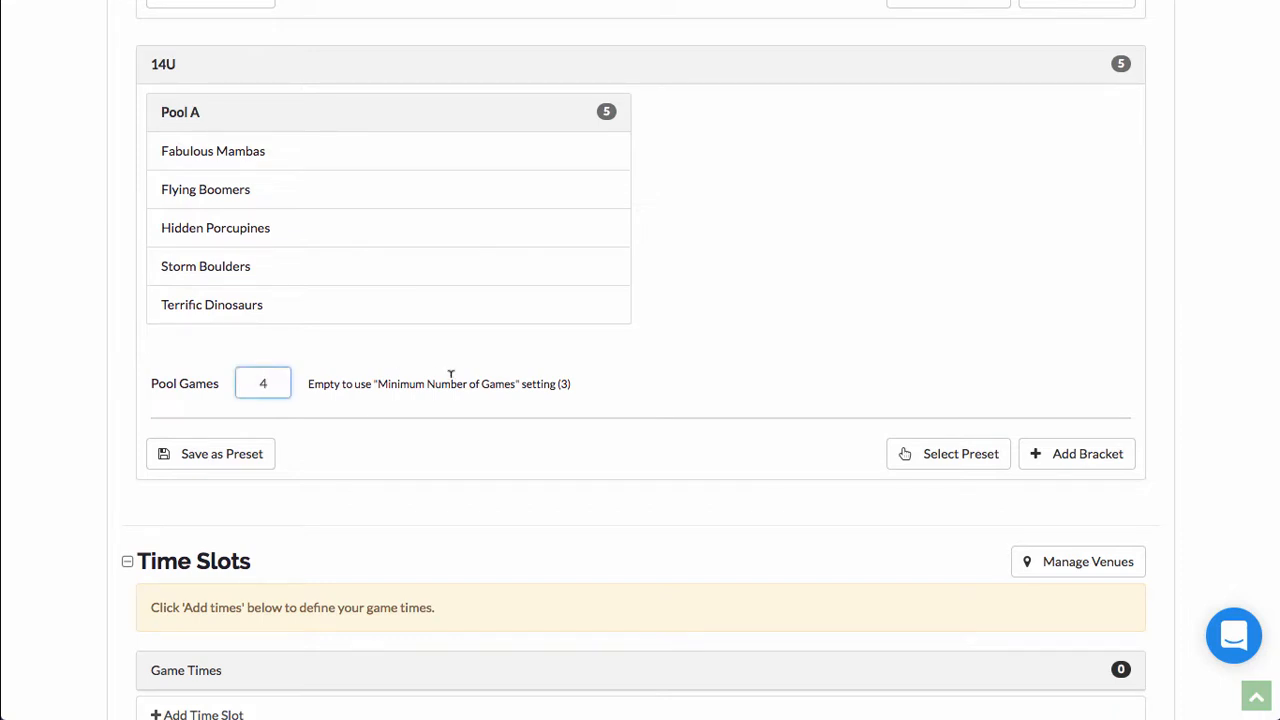
scroll(451, 374, down, 5)
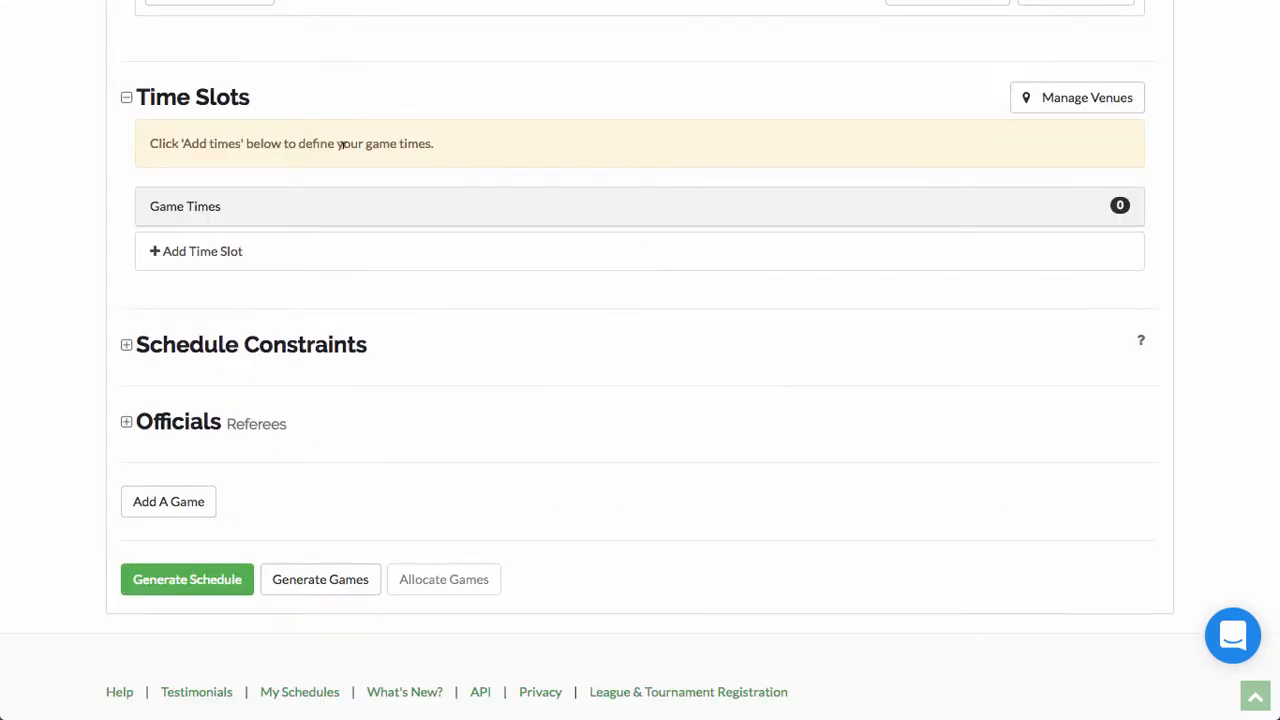
Step: Start a new game time slot and add Court 1 to its venue list
click(170, 254)
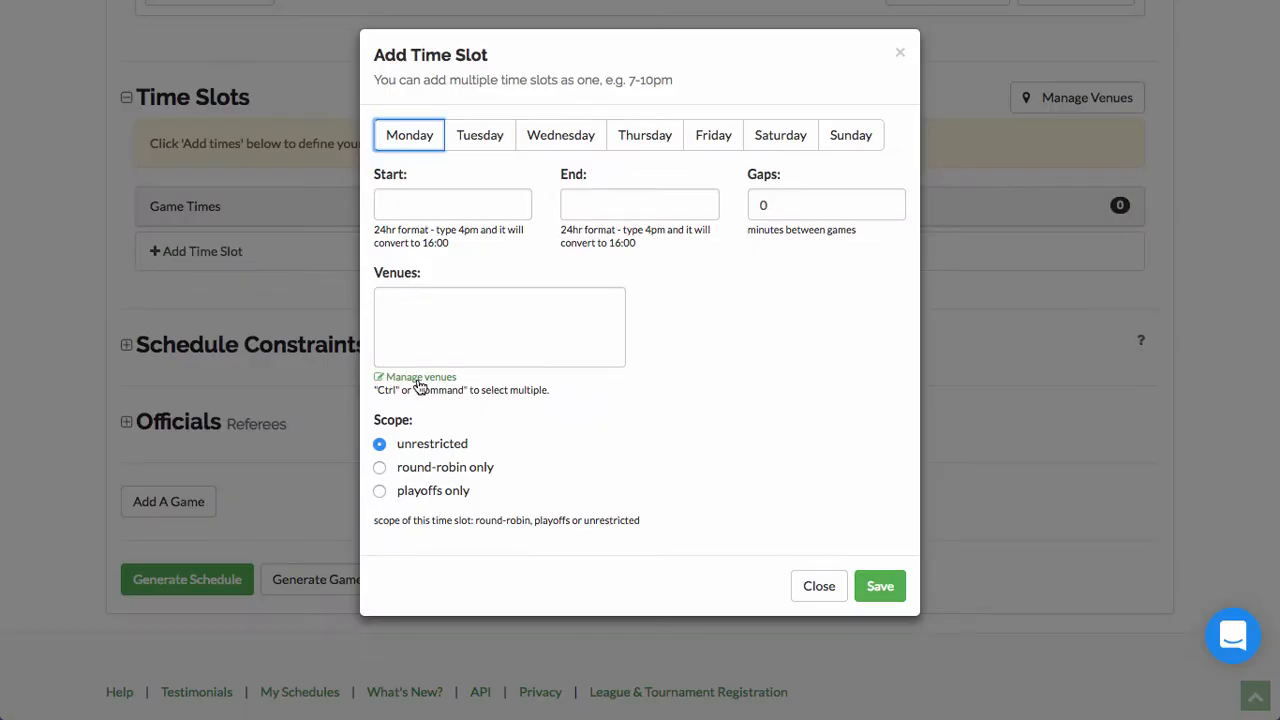
click(418, 381)
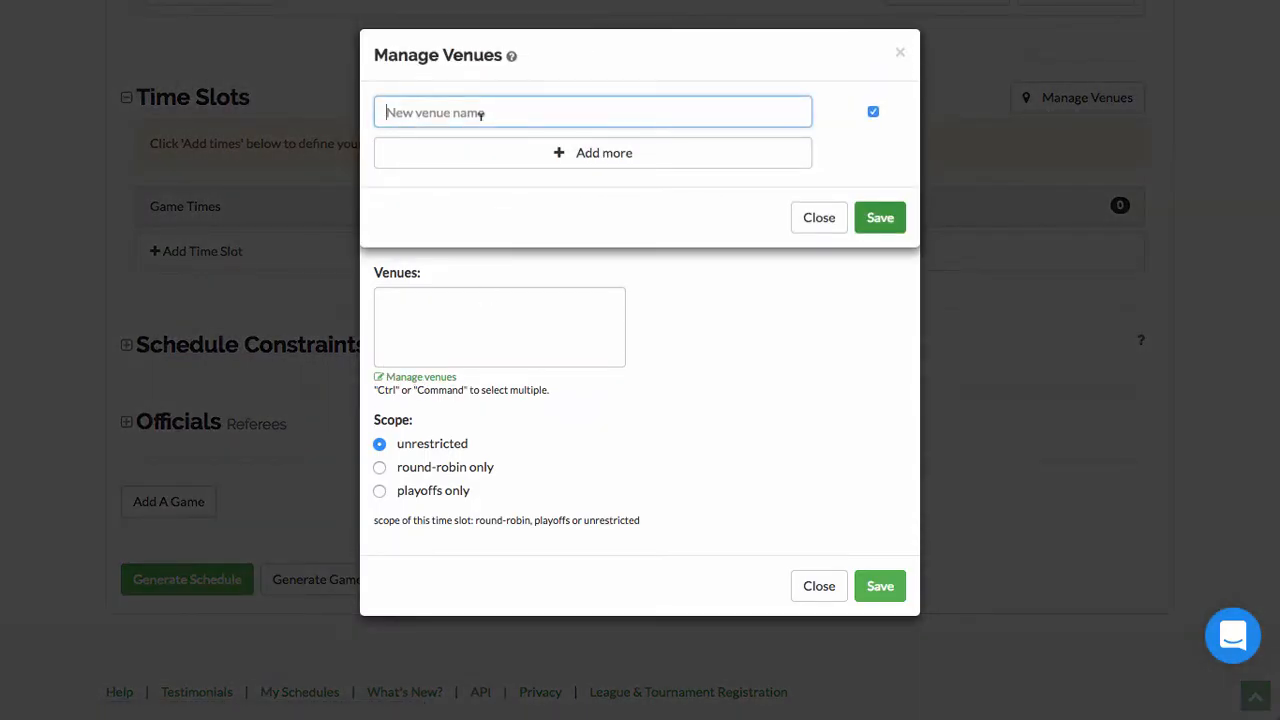
text(Court 1)
click(489, 154)
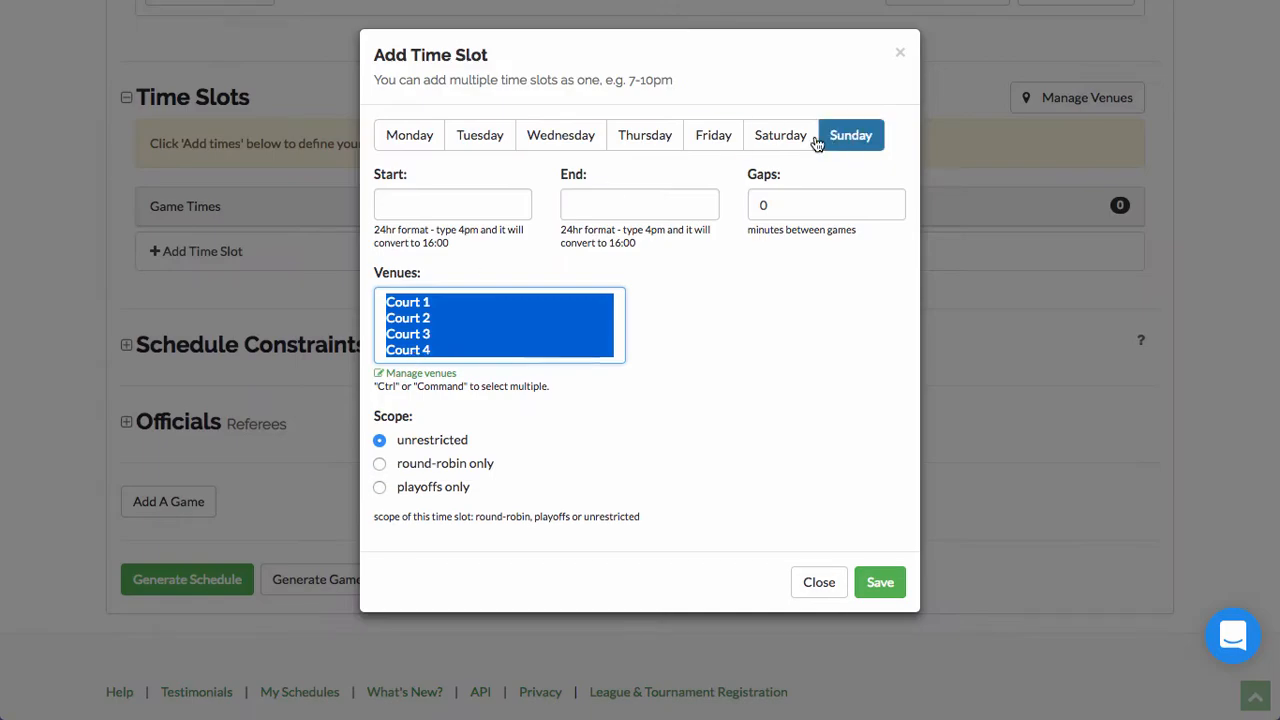
Step: Make the slot run Saturday and Sunday from 10:00 to 16:00 and save it
click(804, 139)
click(842, 137)
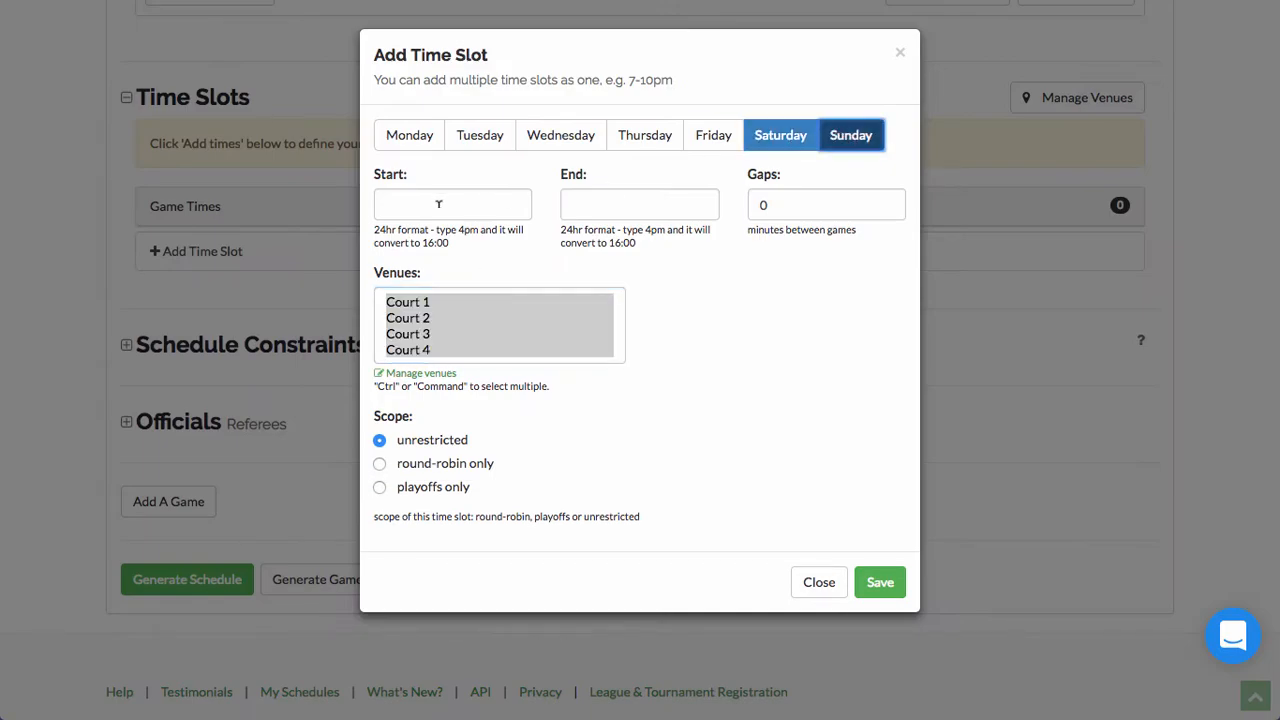
click(438, 204)
scroll(449, 300, up, 2)
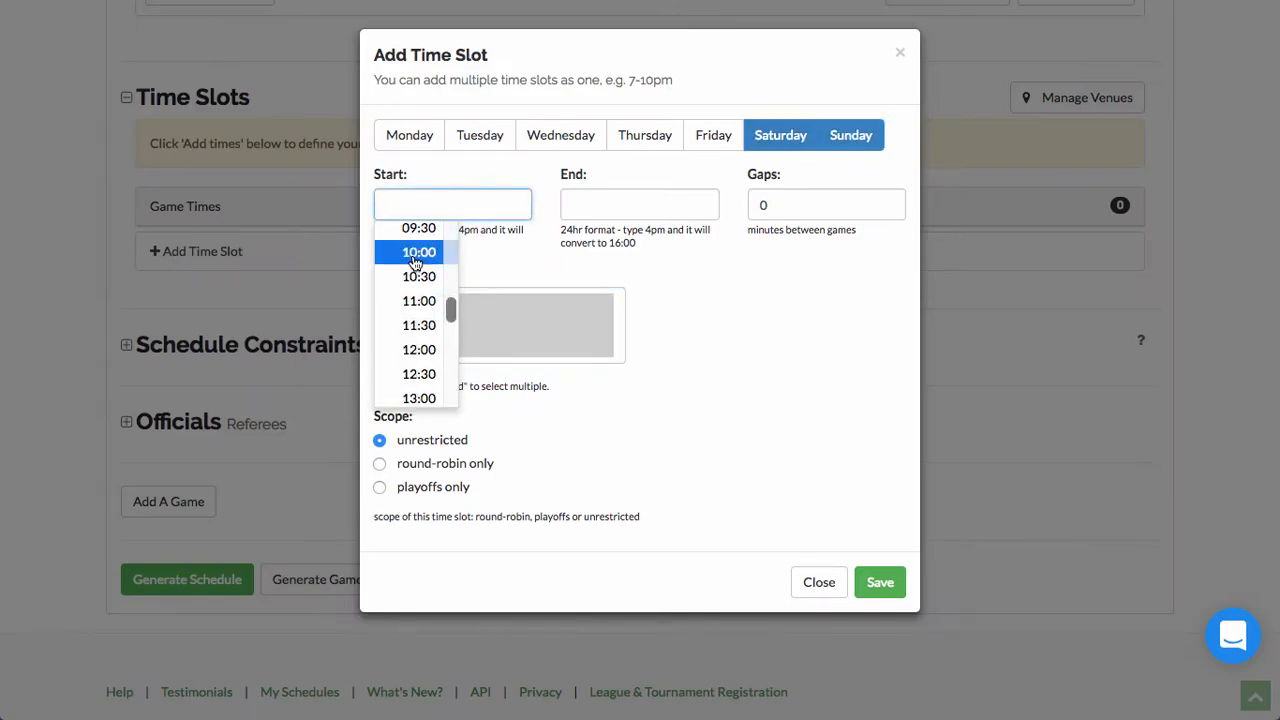
click(415, 258)
click(600, 200)
scroll(608, 283, down, 5)
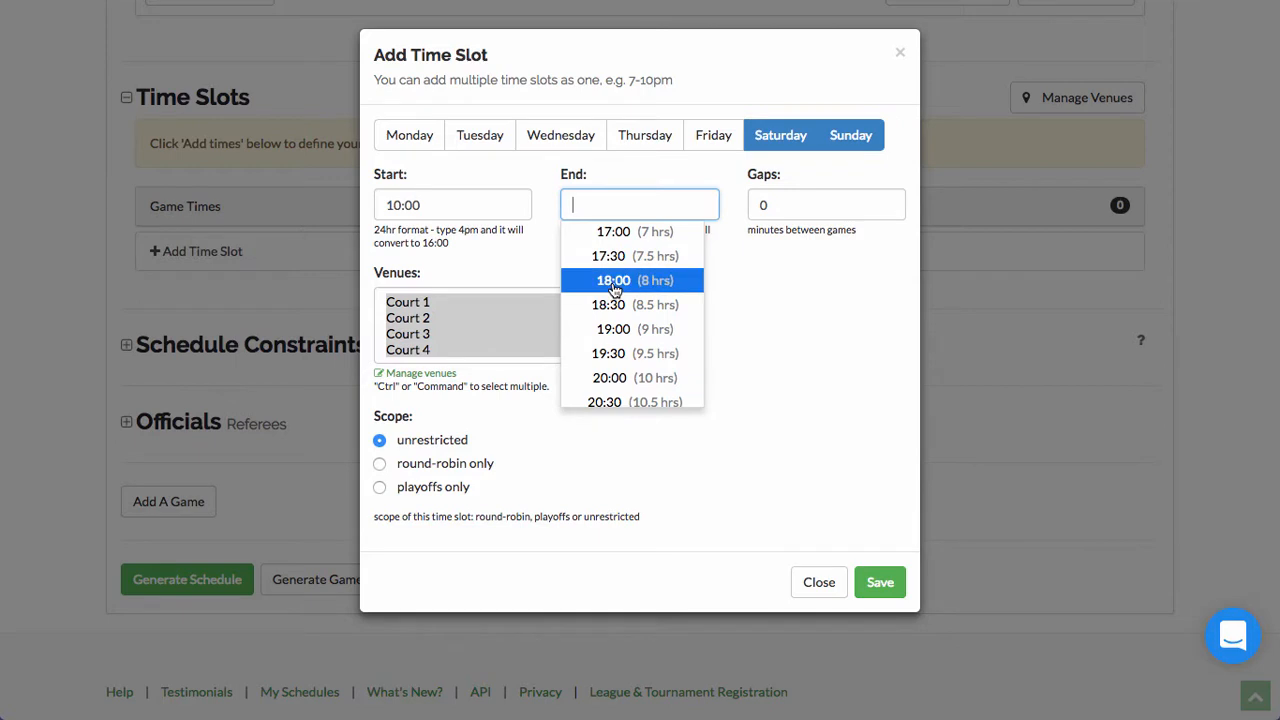
scroll(614, 288, up, 3)
click(610, 326)
click(877, 583)
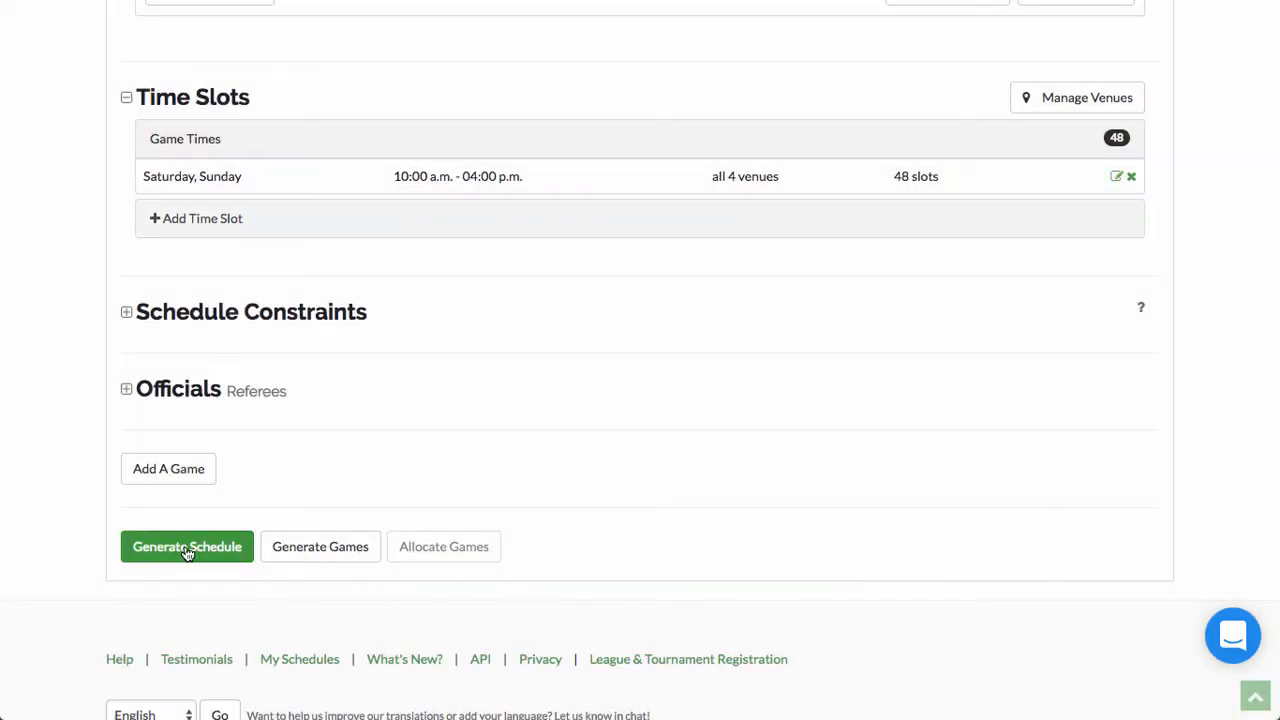
Step: Generate the schedule and look through the 43 created games and 5 unused slots
click(186, 548)
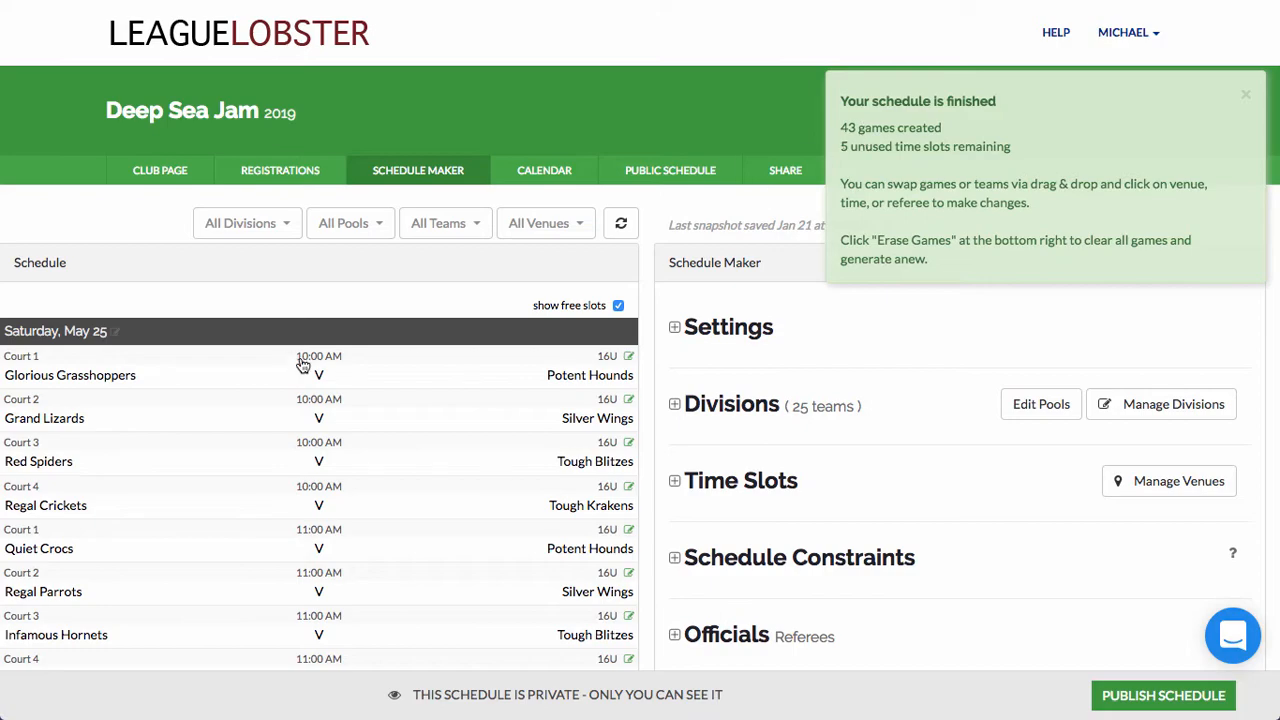
scroll(269, 329, down, 8)
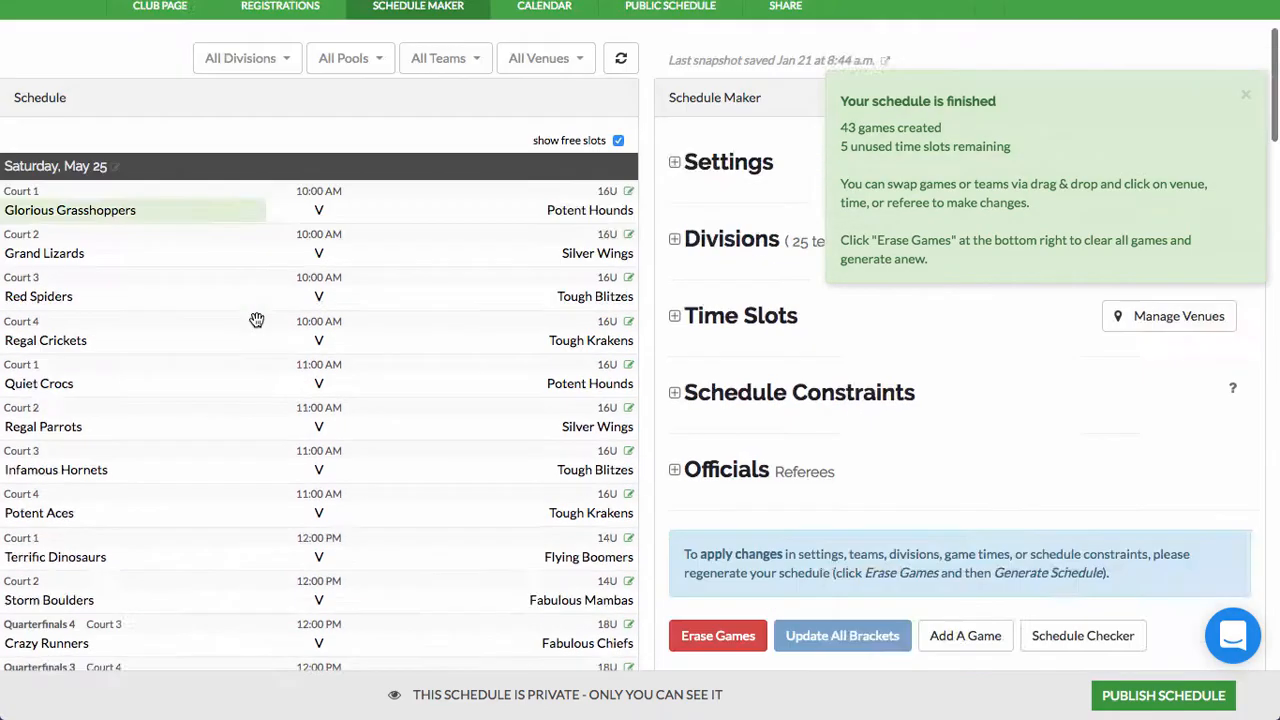
scroll(256, 319, down, 15)
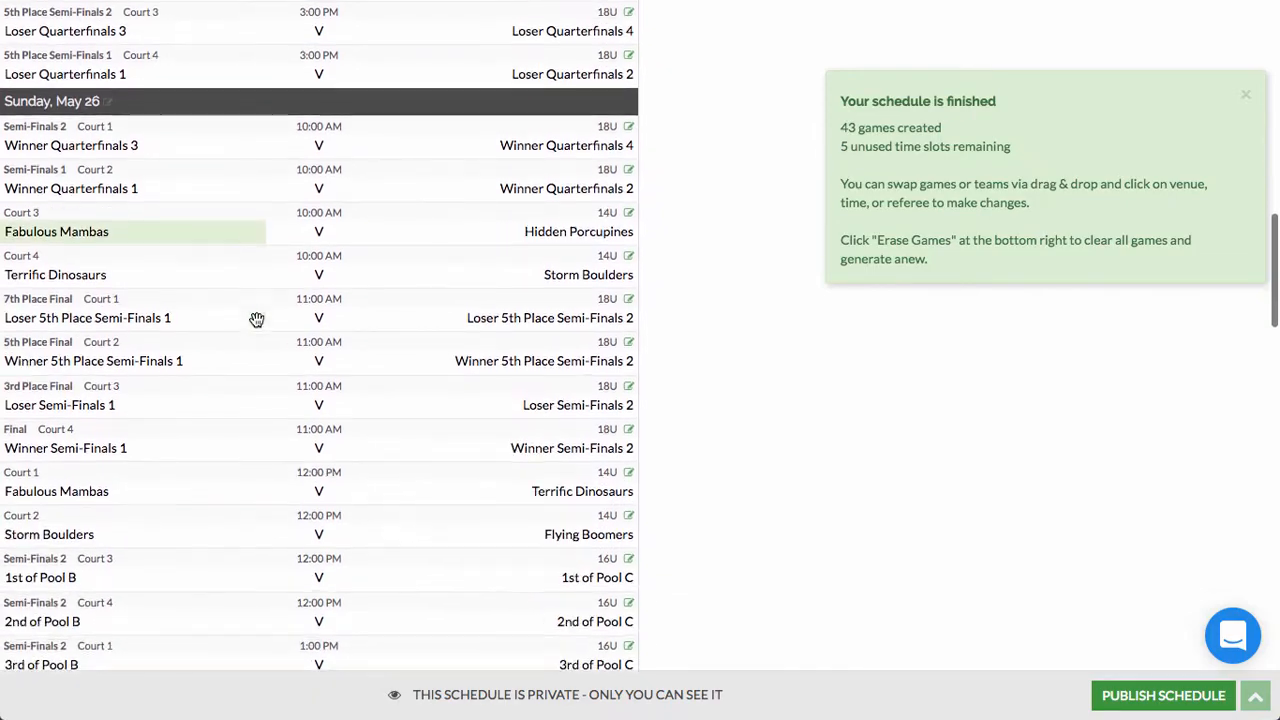
scroll(256, 319, down, 6)
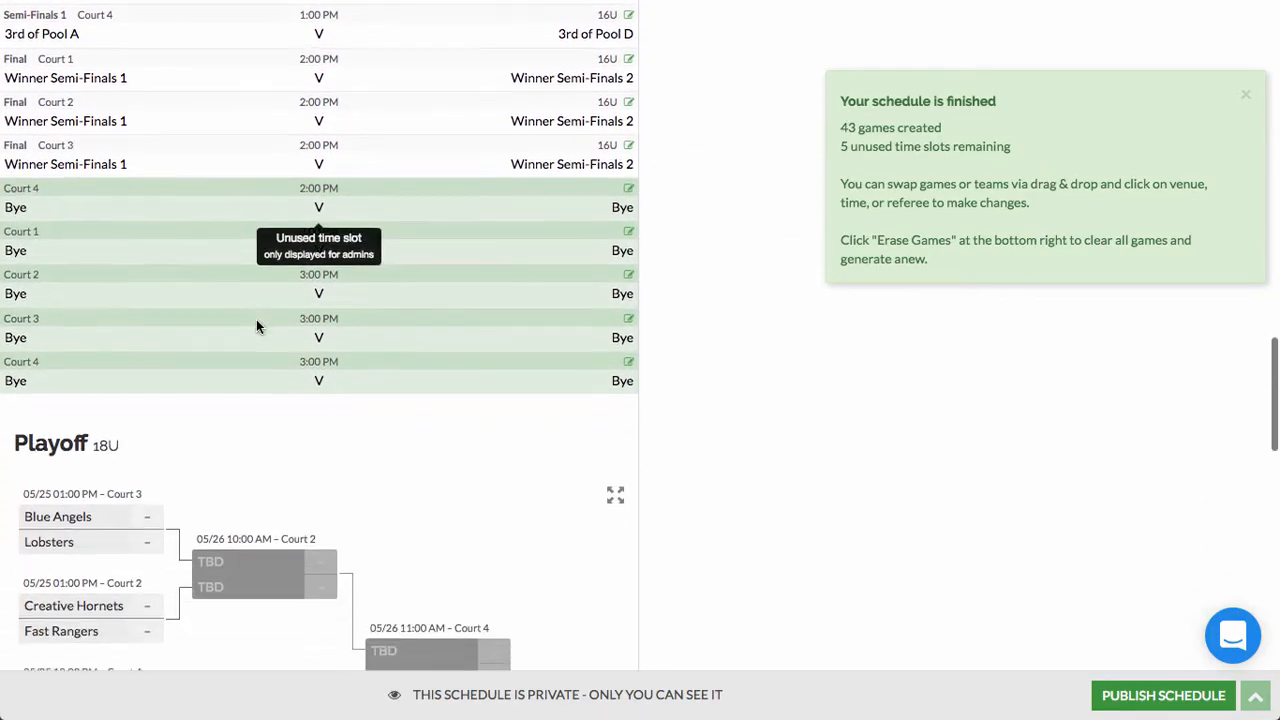
scroll(256, 319, up, 14)
scroll(257, 326, up, 10)
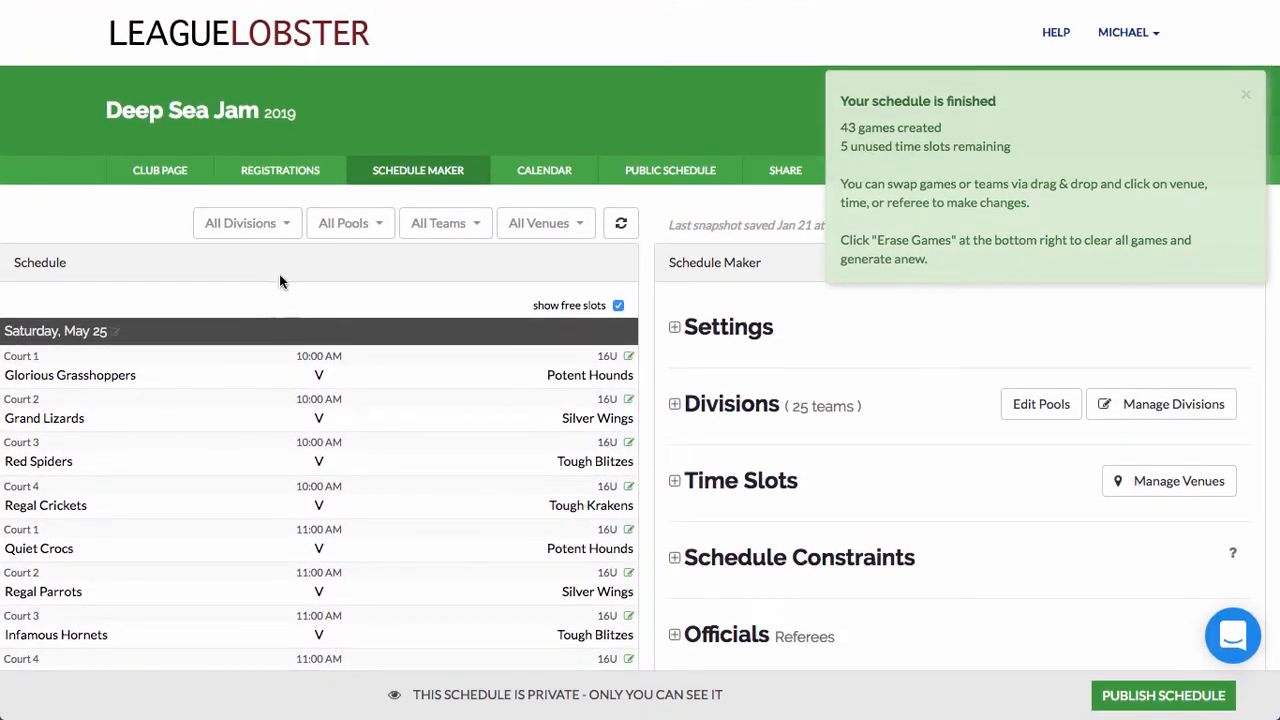
click(268, 228)
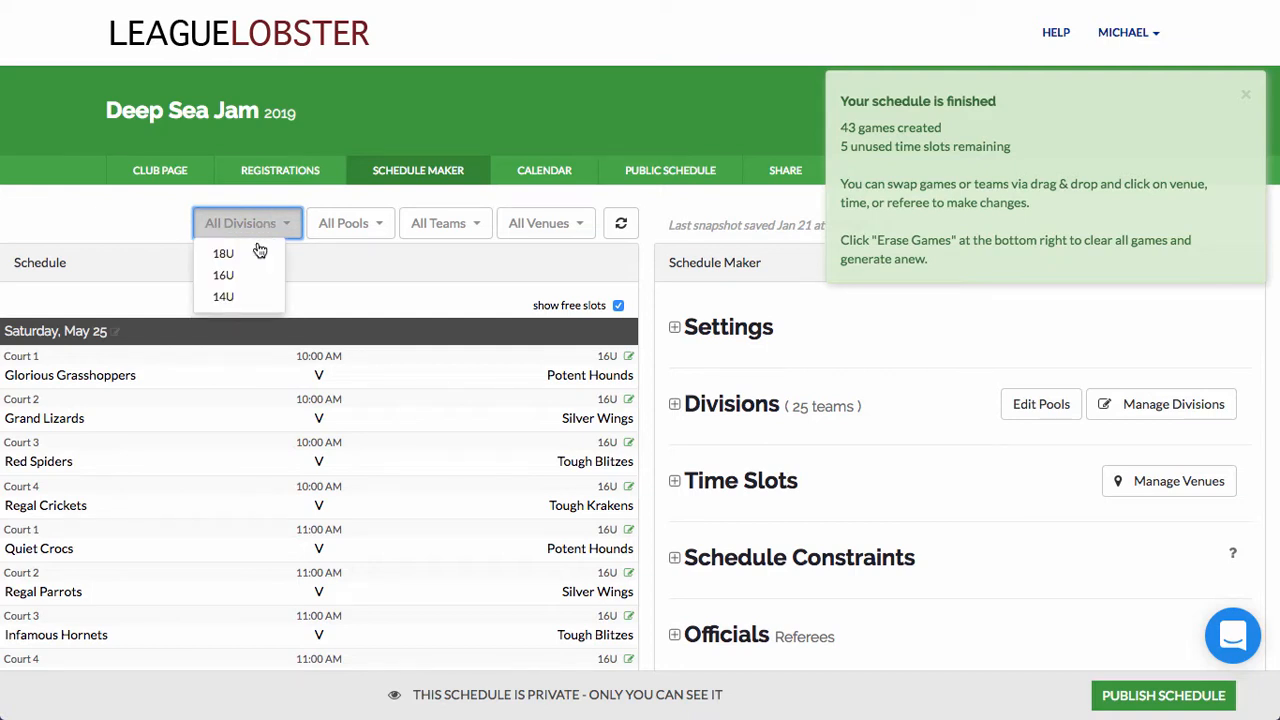
Step: Filter the schedule to show only 18U division games
click(257, 256)
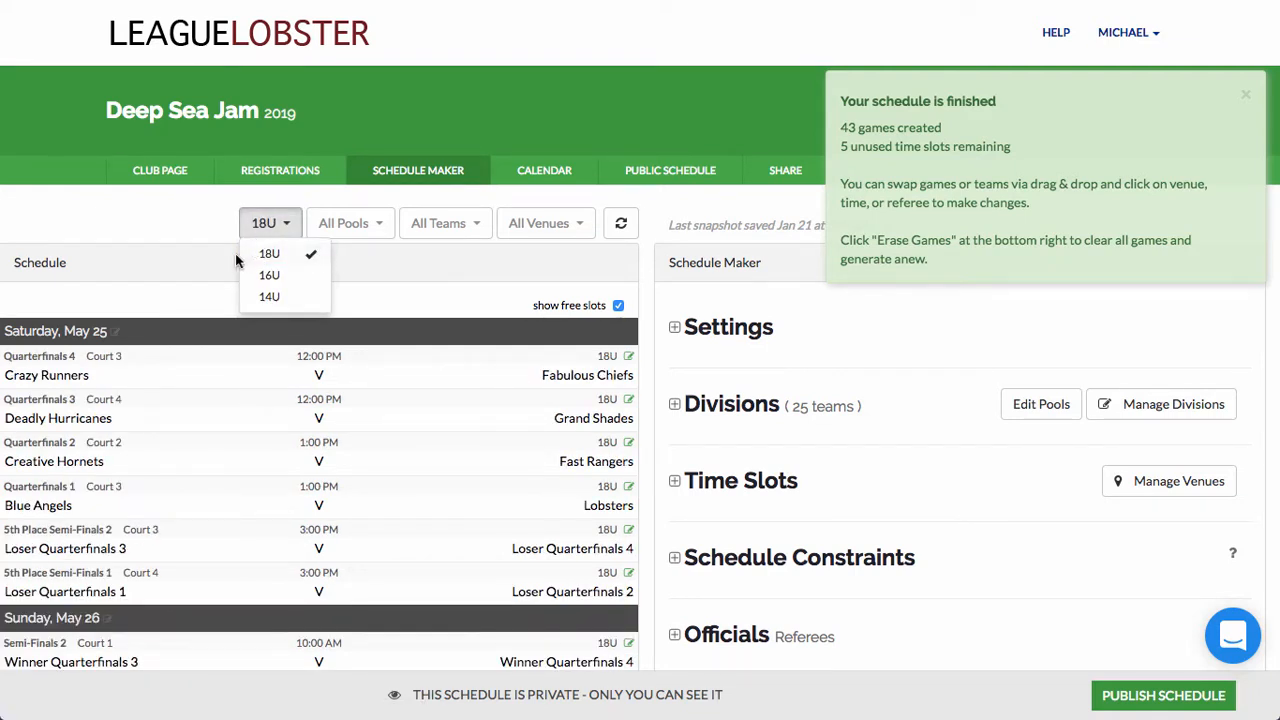
click(204, 262)
scroll(204, 260, down, 2)
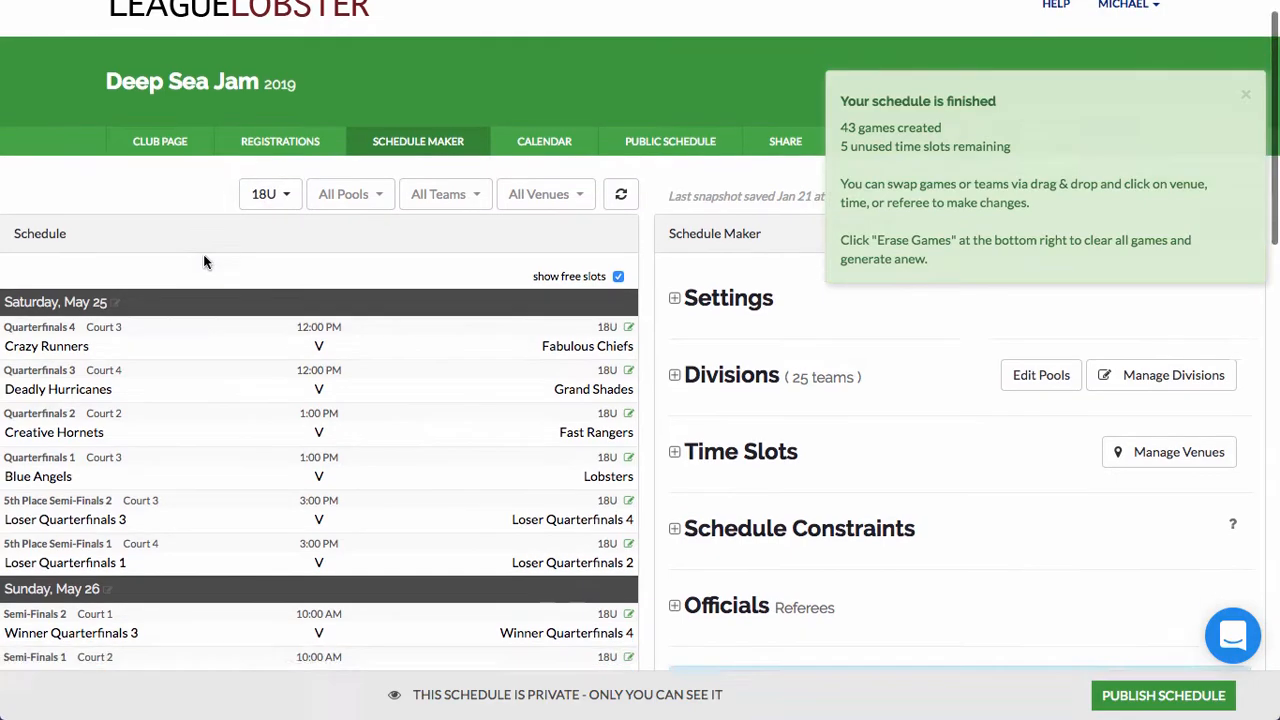
scroll(203, 260, down, 4)
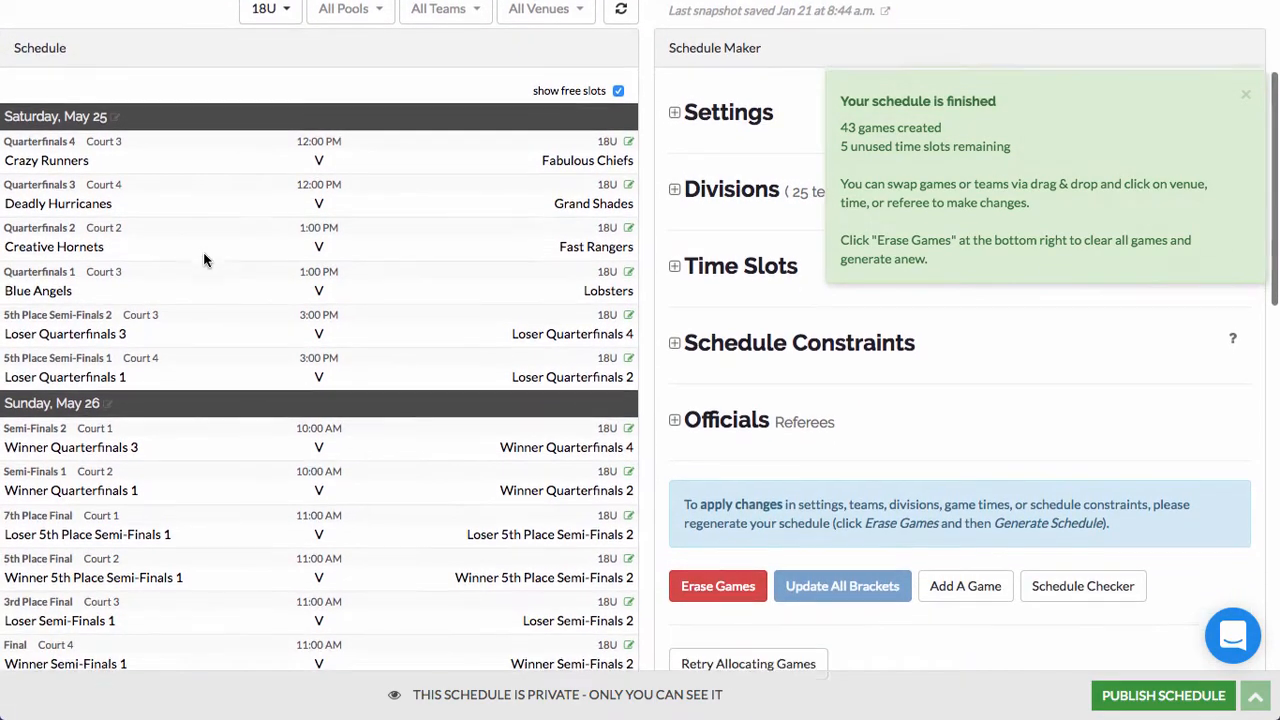
scroll(203, 255, down, 3)
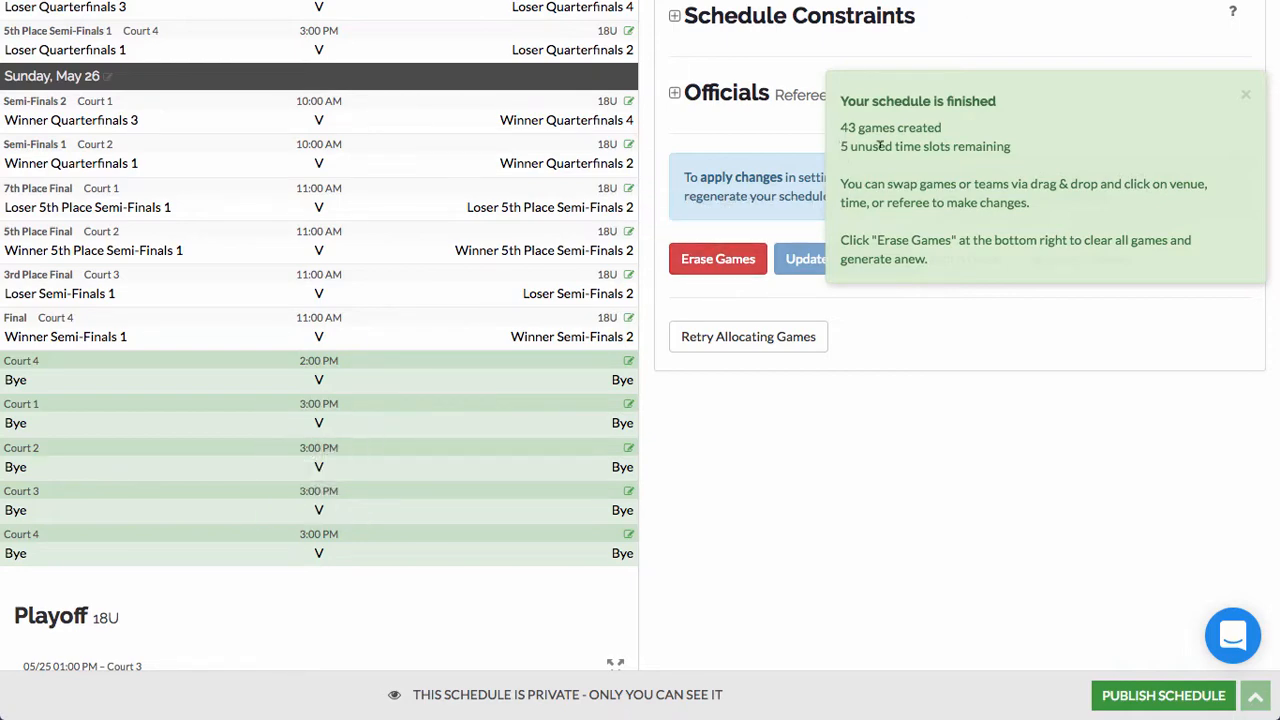
scroll(277, 423, up, 8)
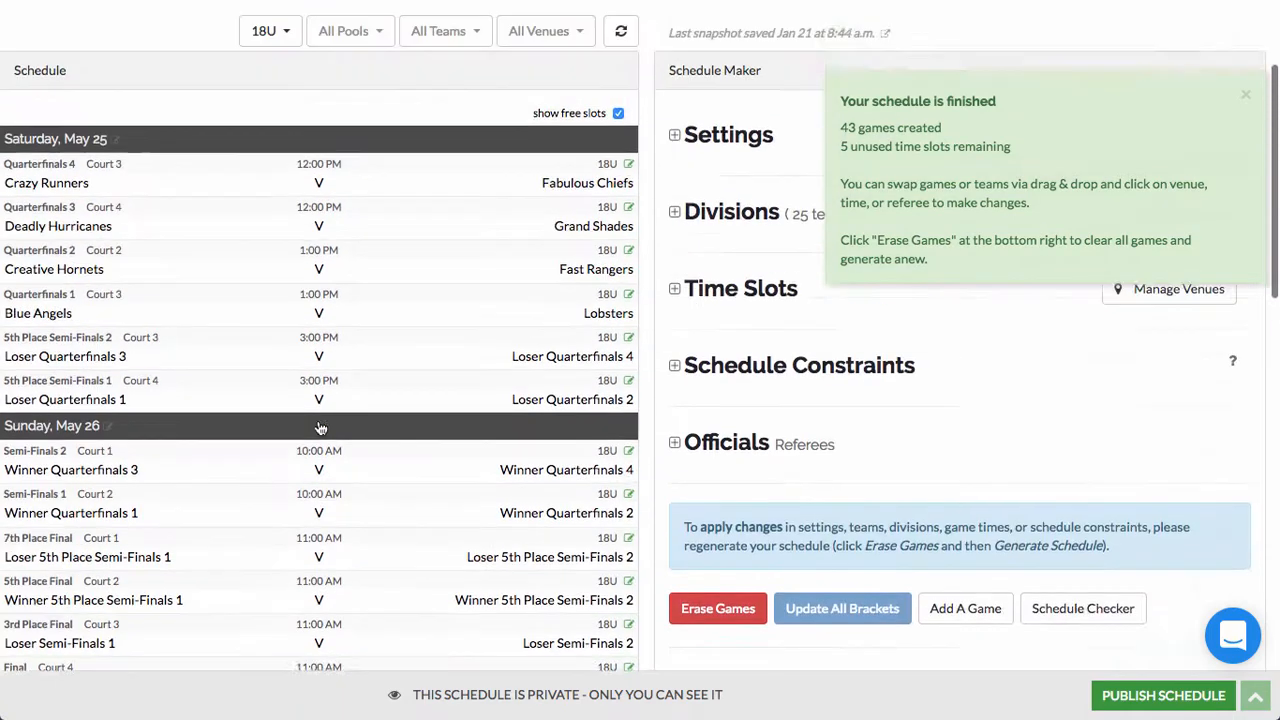
Step: Toggle free slots off and on, then move the 18U Final to Sunday's 3:00 PM Court 1 slot
click(617, 306)
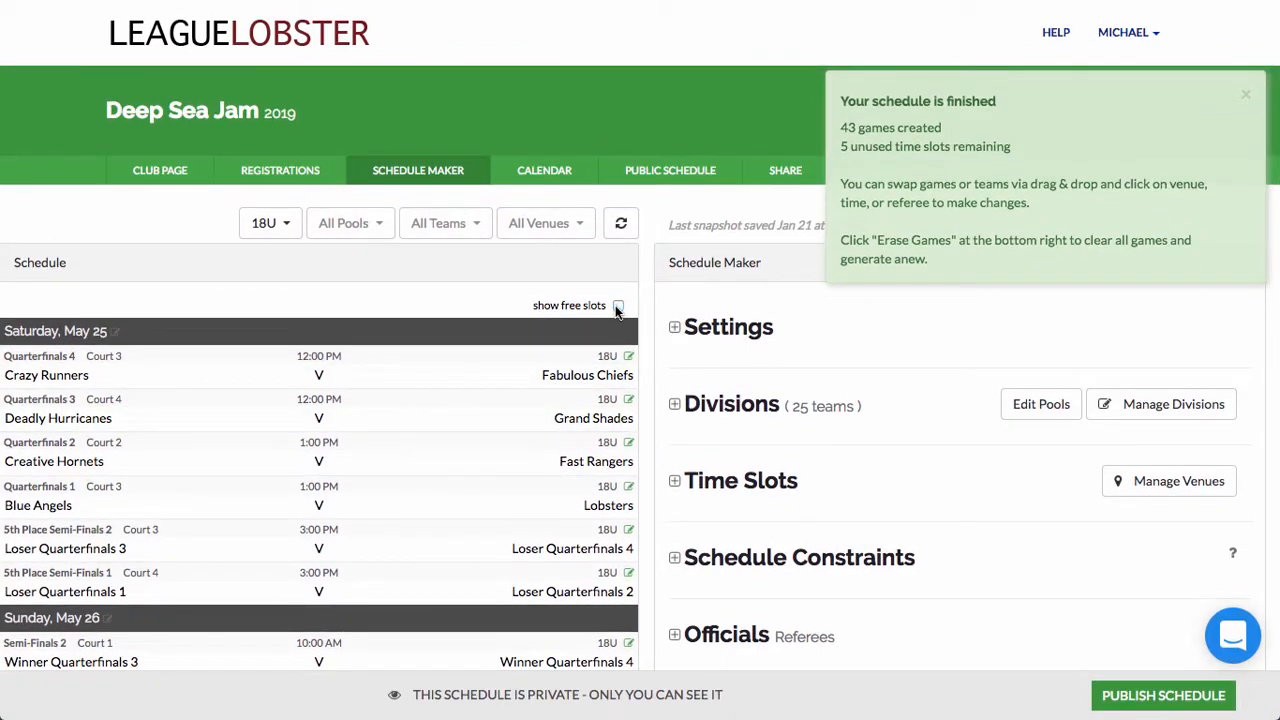
scroll(545, 323, down, 5)
scroll(545, 323, up, 3)
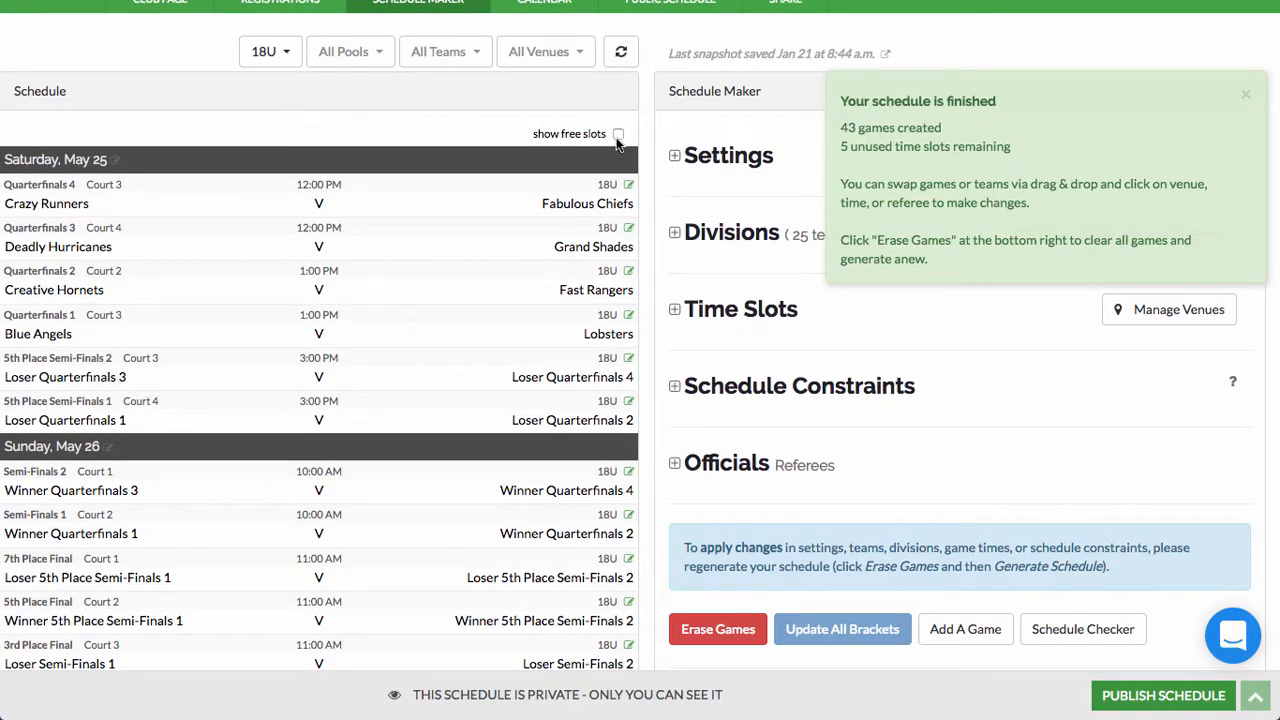
click(614, 122)
scroll(318, 297, down, 5)
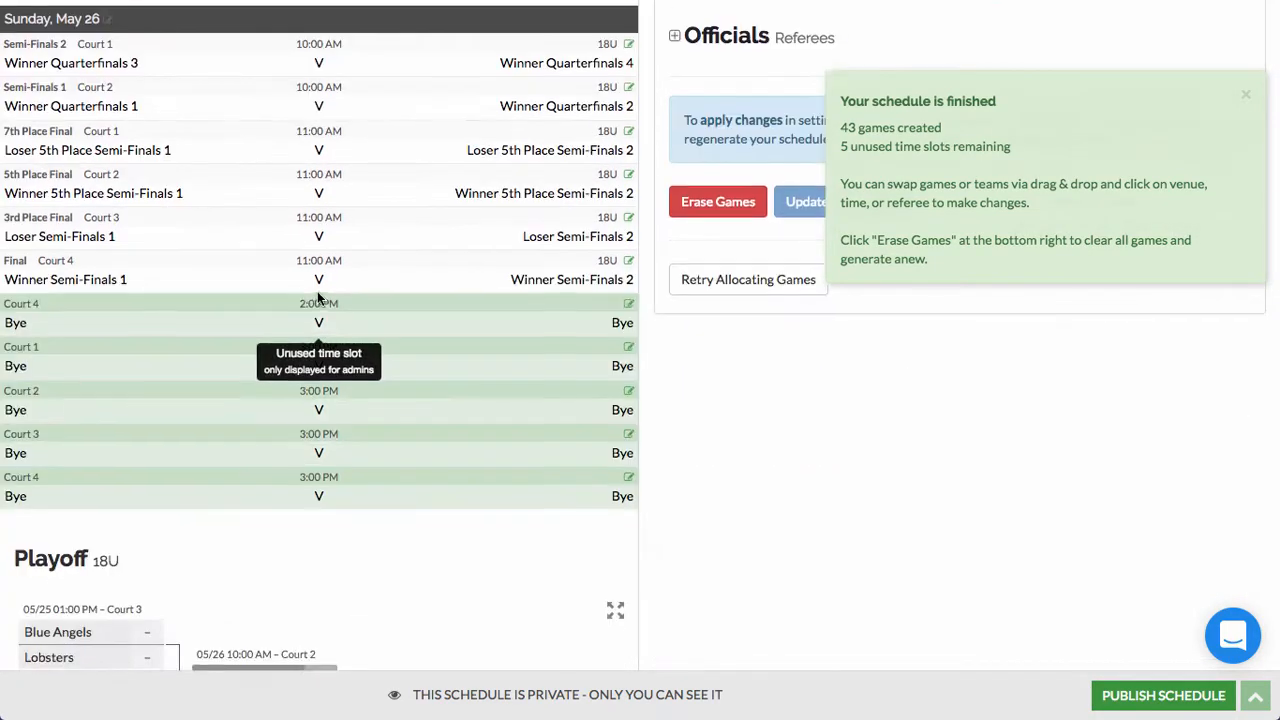
scroll(318, 297, up, 1)
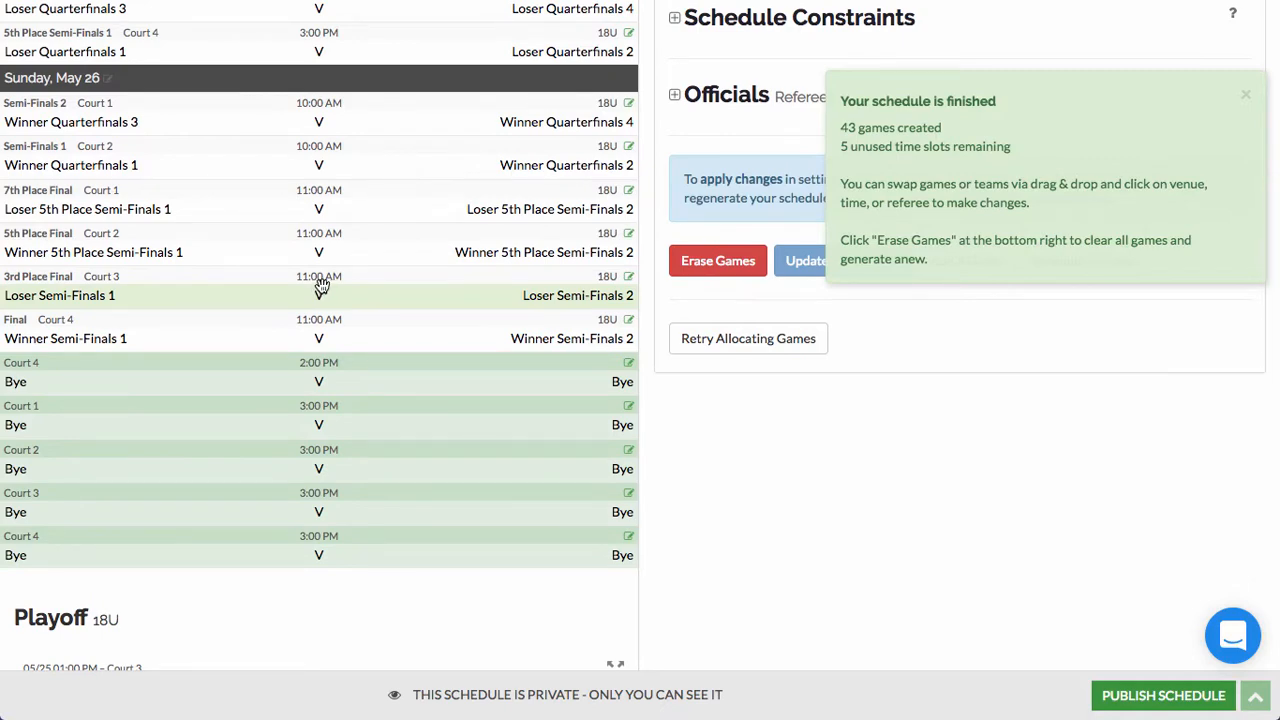
scroll(320, 287, up, 3)
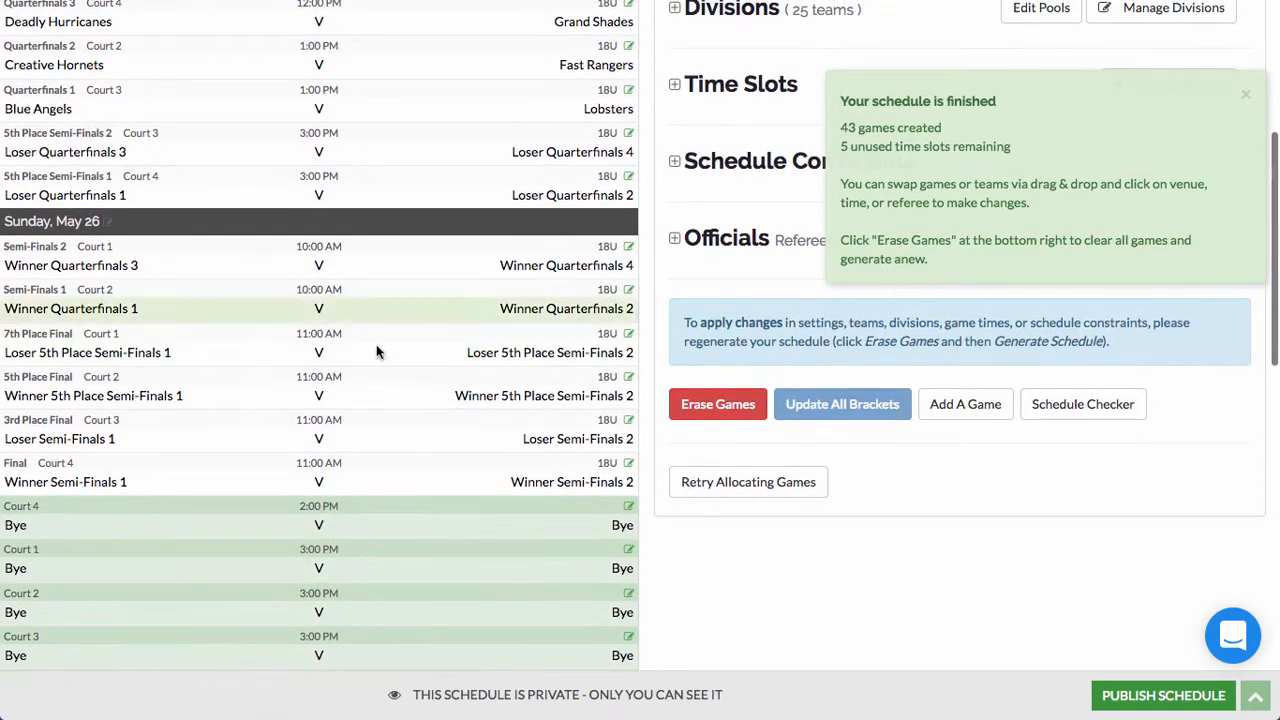
scroll(424, 400, up, 1)
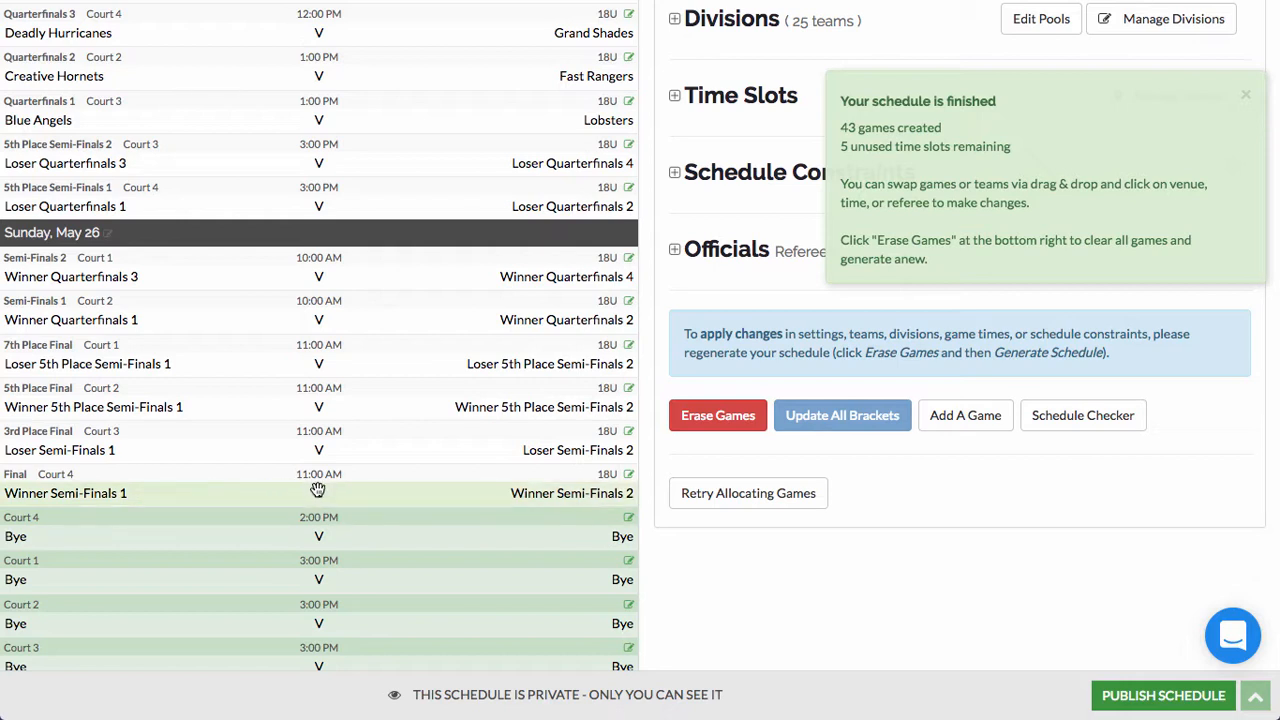
drag(323, 495, 323, 580)
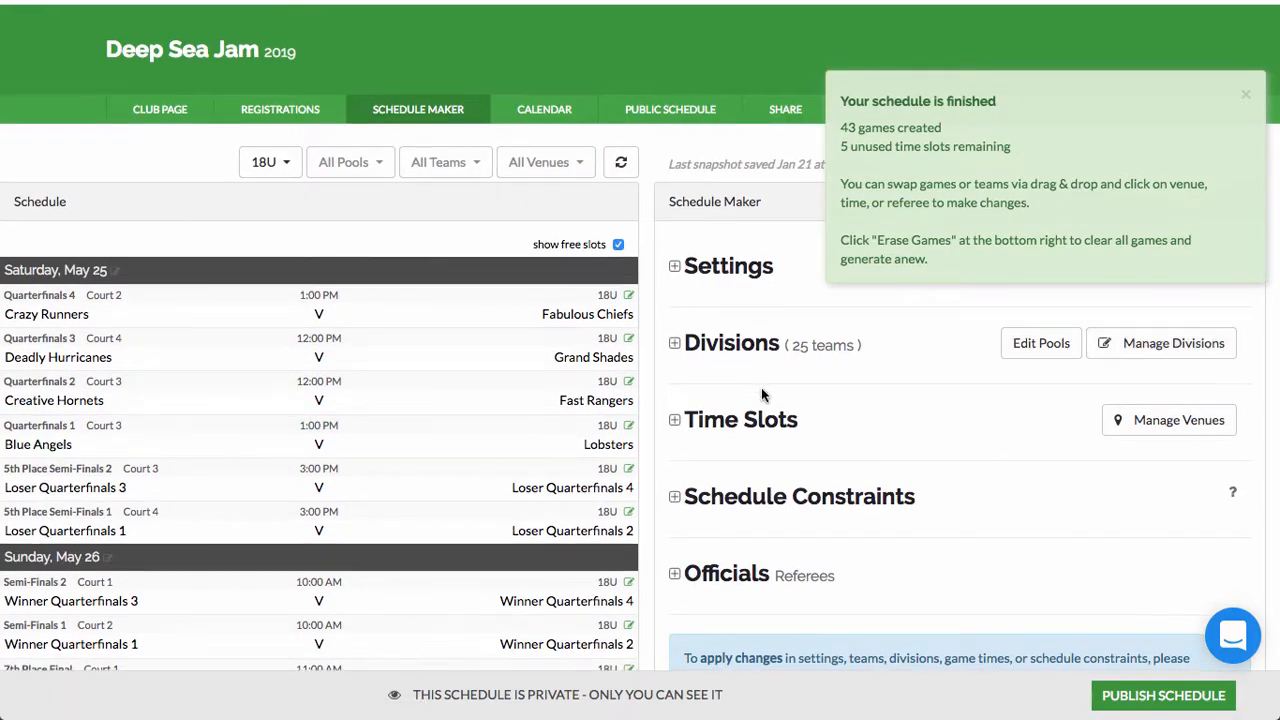
Step: Change the Saturday–Sunday time slot's end from 16:00 to 15:00, leaving 40 game slots
scroll(761, 389, down, 2)
click(724, 306)
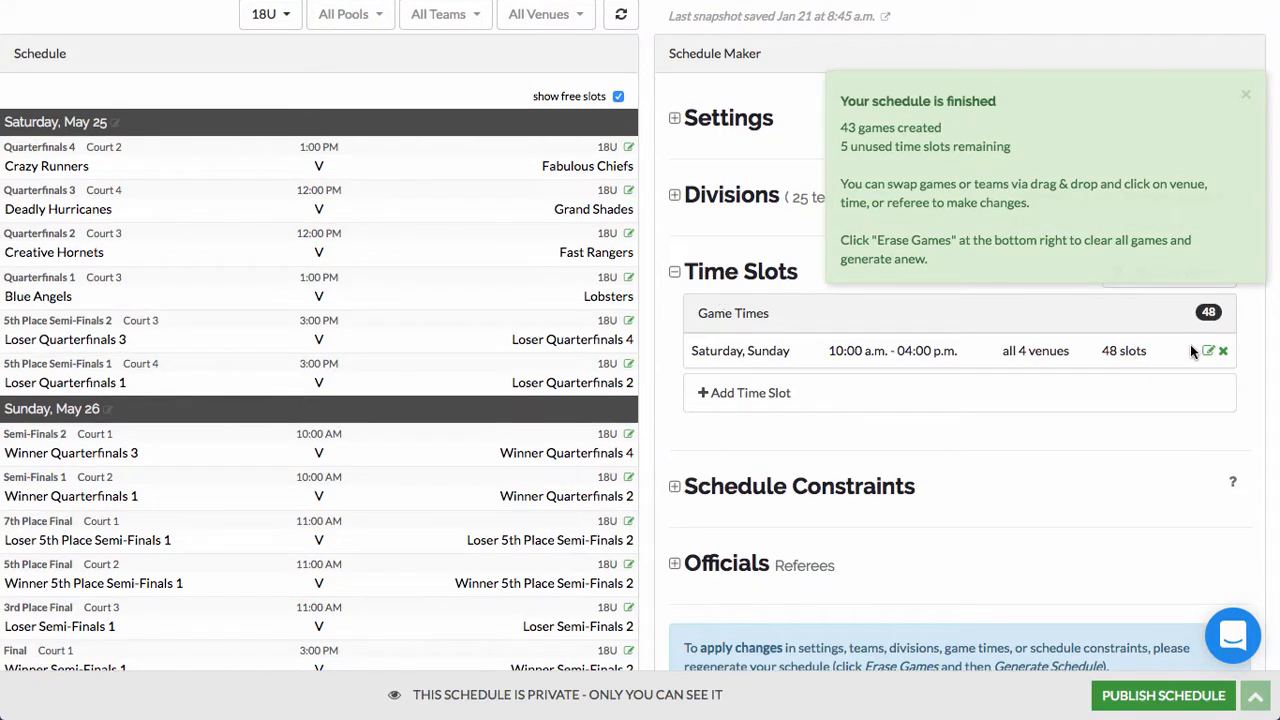
click(1208, 351)
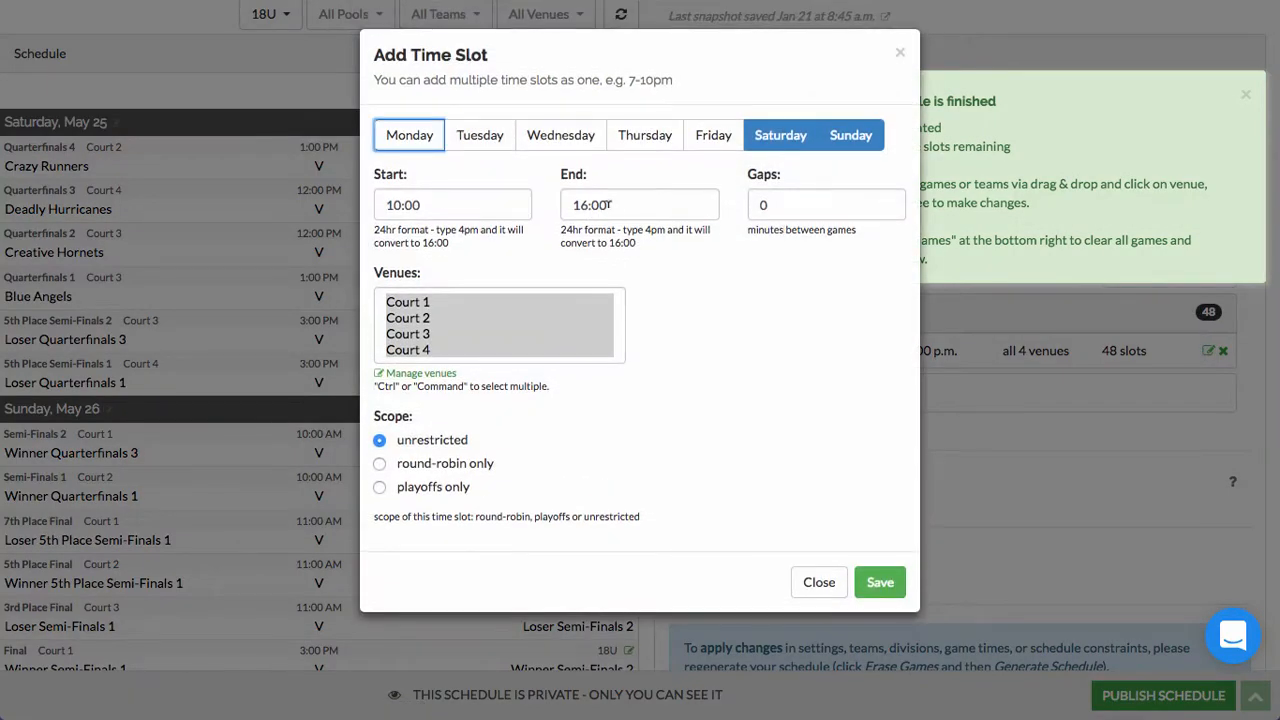
click(594, 204)
scroll(605, 300, up, 2)
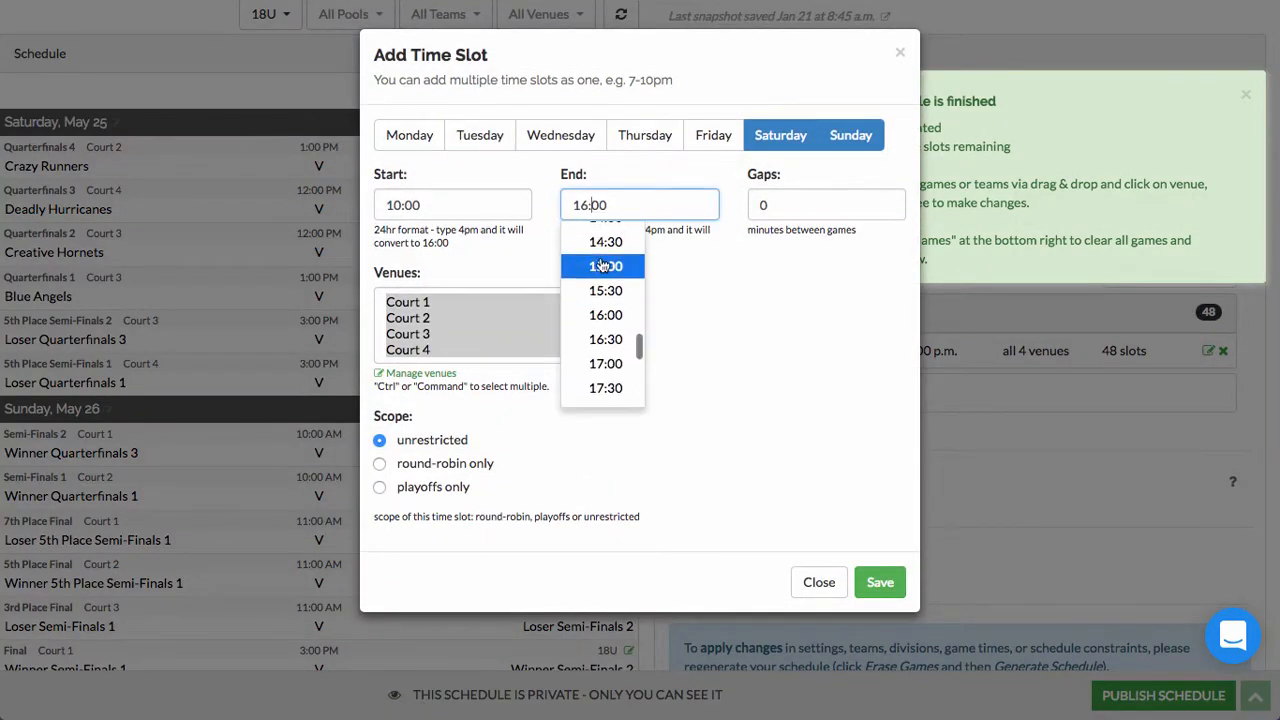
click(606, 266)
click(874, 582)
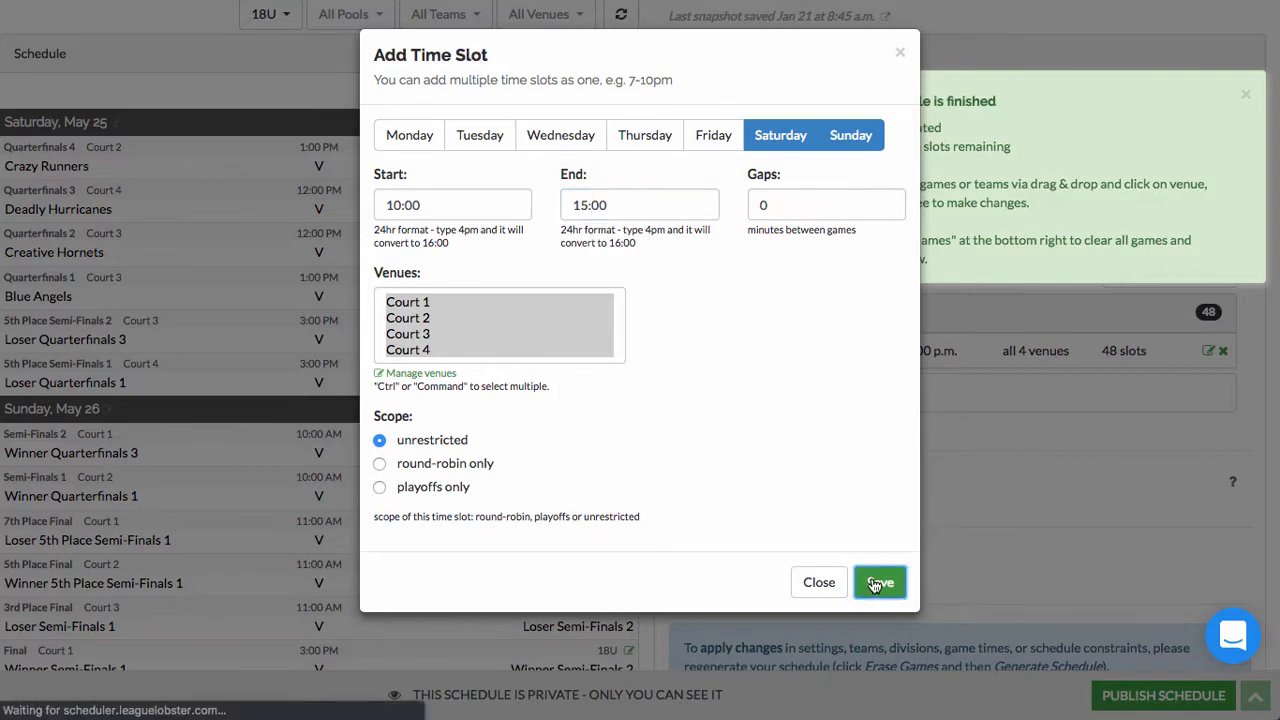
scroll(789, 480, down, 2)
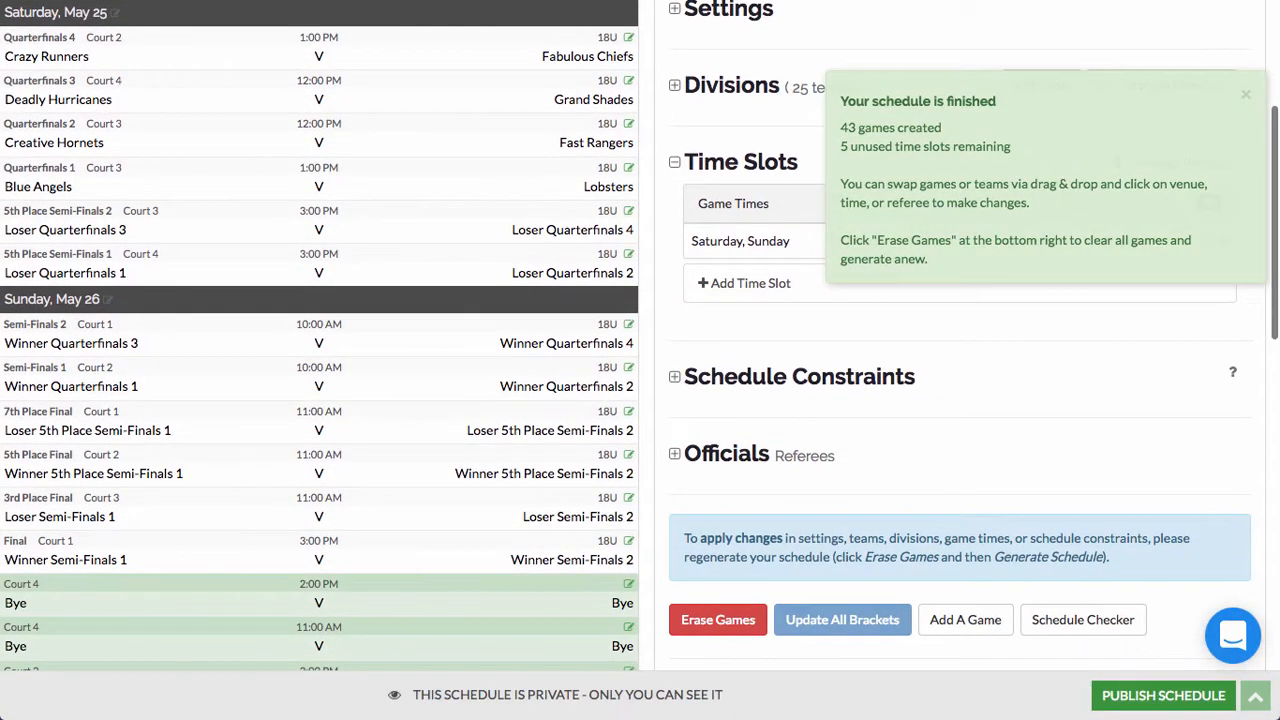
click(1245, 99)
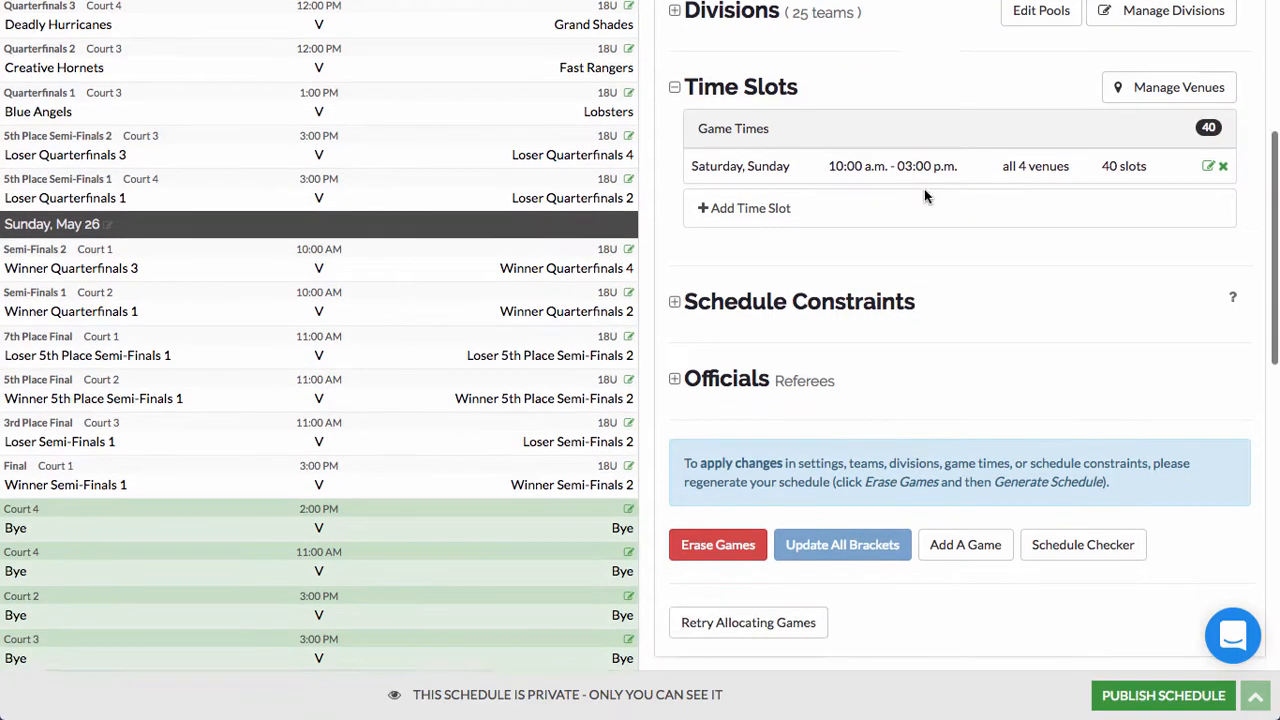
scroll(733, 348, down, 3)
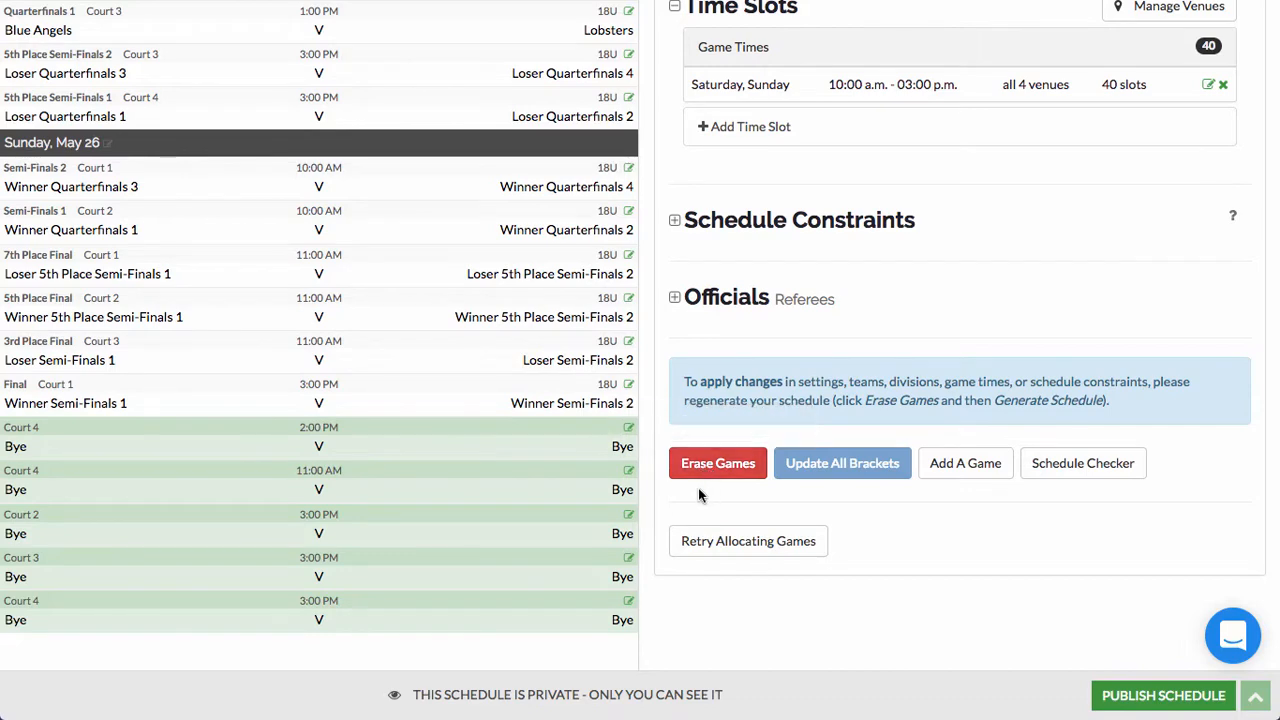
scroll(698, 495, up, 2)
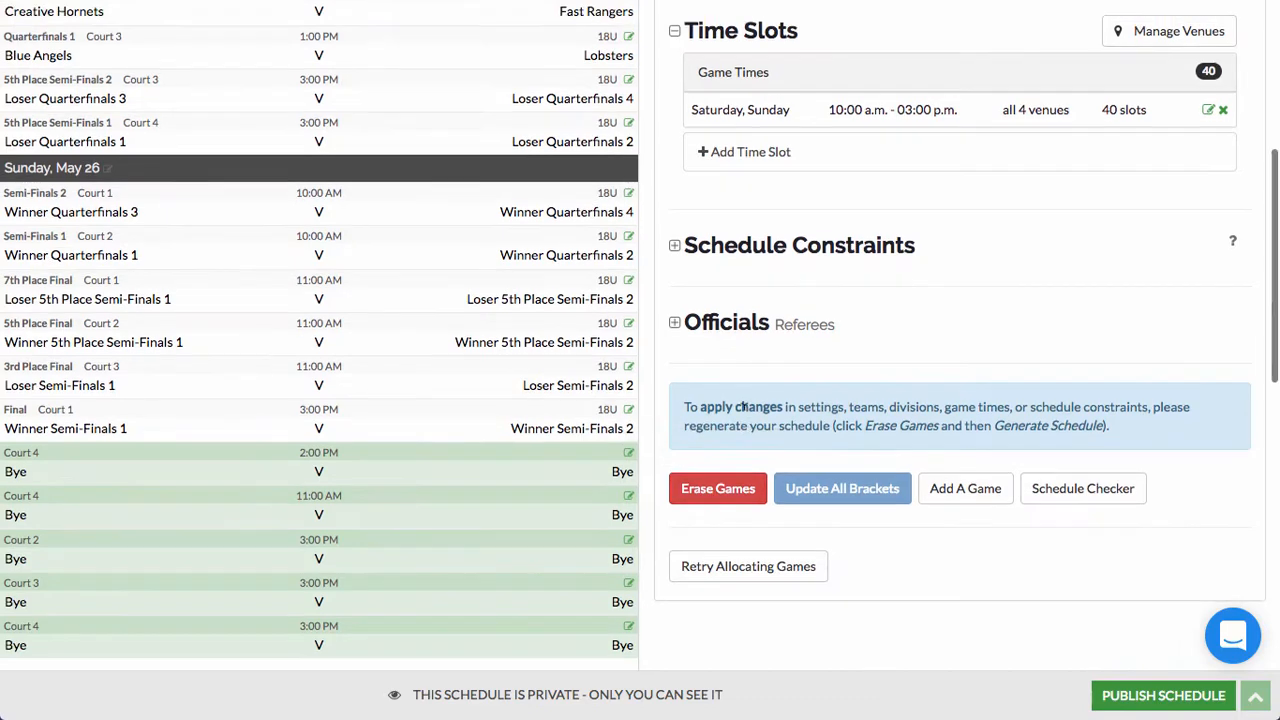
Step: Re-run the game allocation into the shortened time slots
click(740, 613)
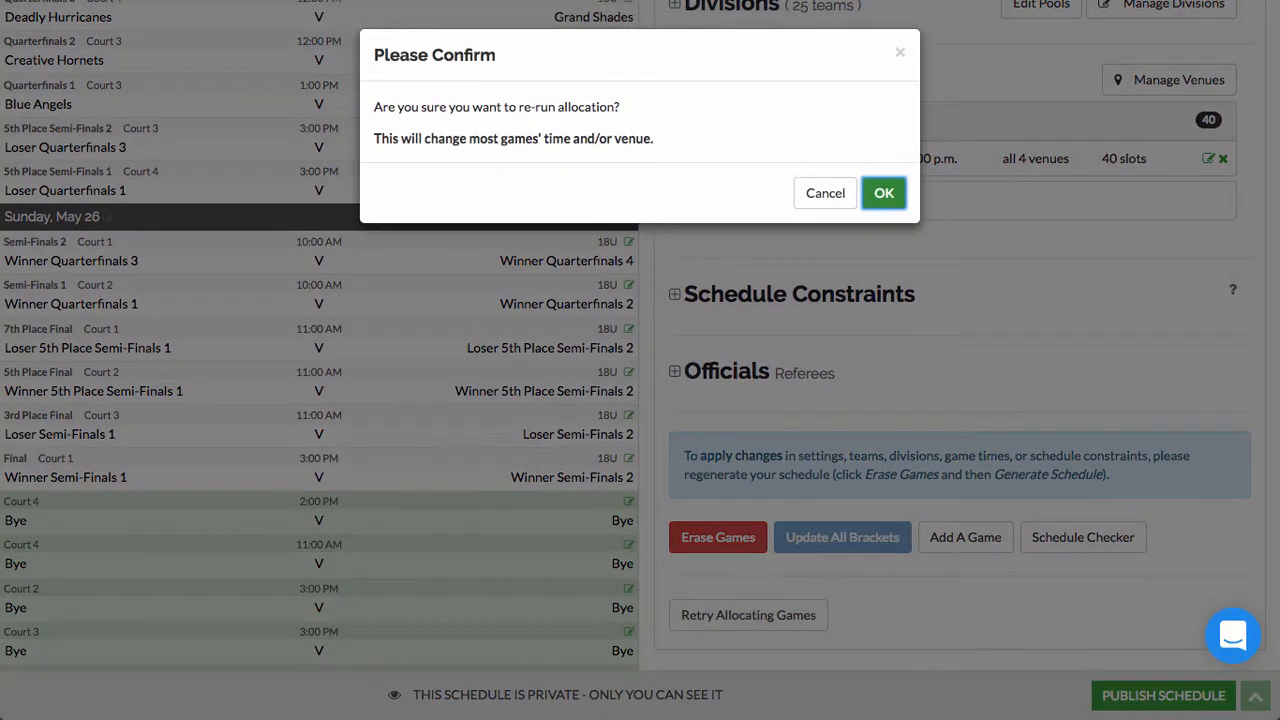
click(885, 196)
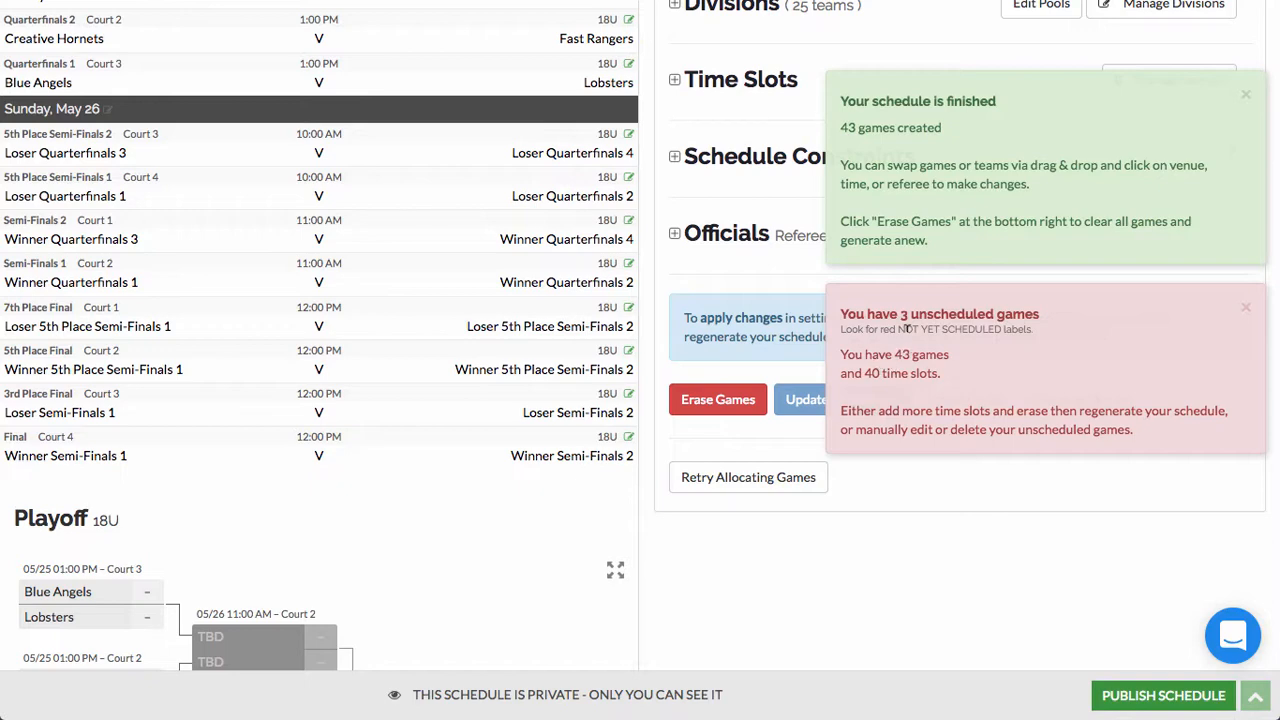
scroll(903, 327, up, 5)
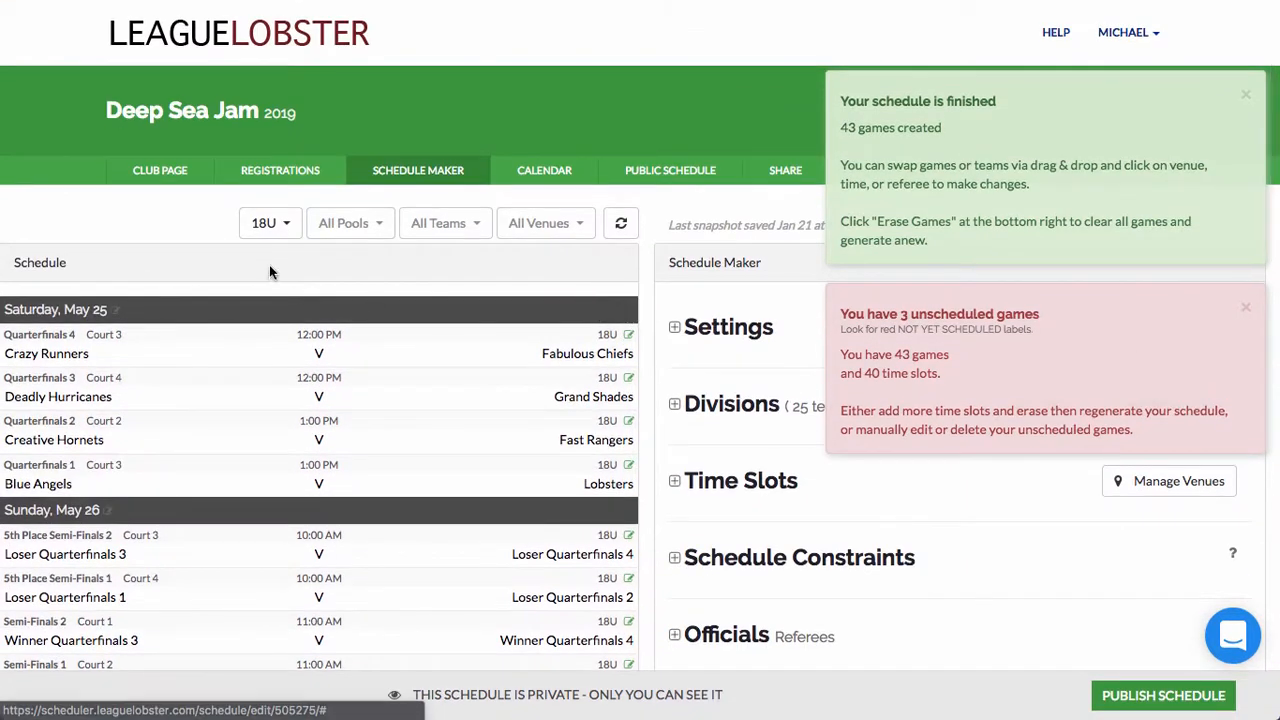
Step: Clear the 18U filter to show All Divisions and scroll to the unscheduled 16U Finals
click(270, 223)
click(278, 255)
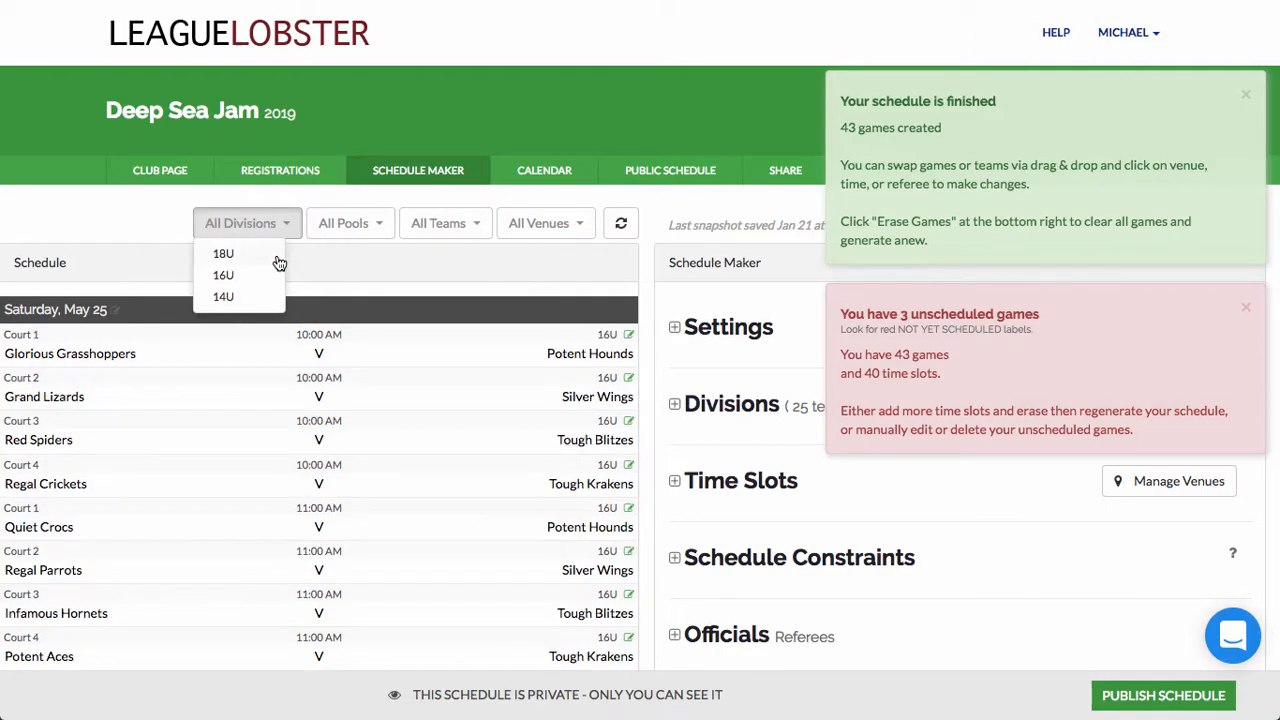
click(283, 231)
scroll(337, 263, down, 12)
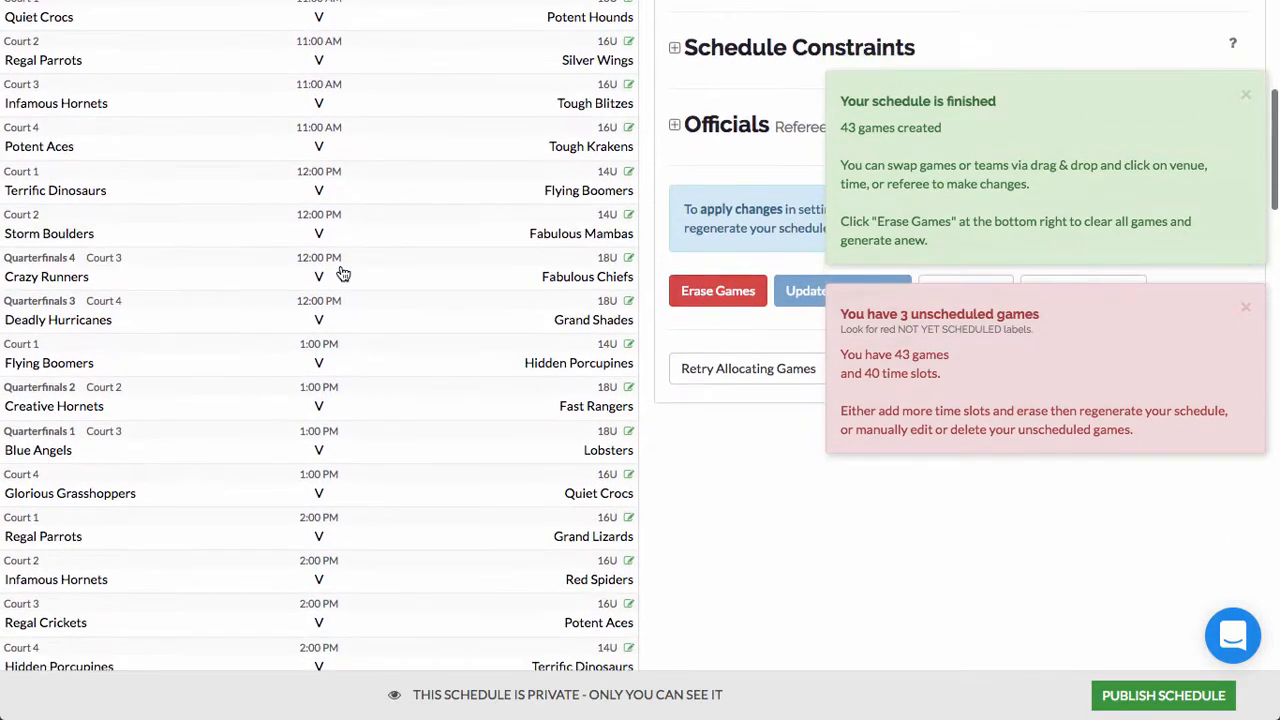
scroll(340, 270, down, 12)
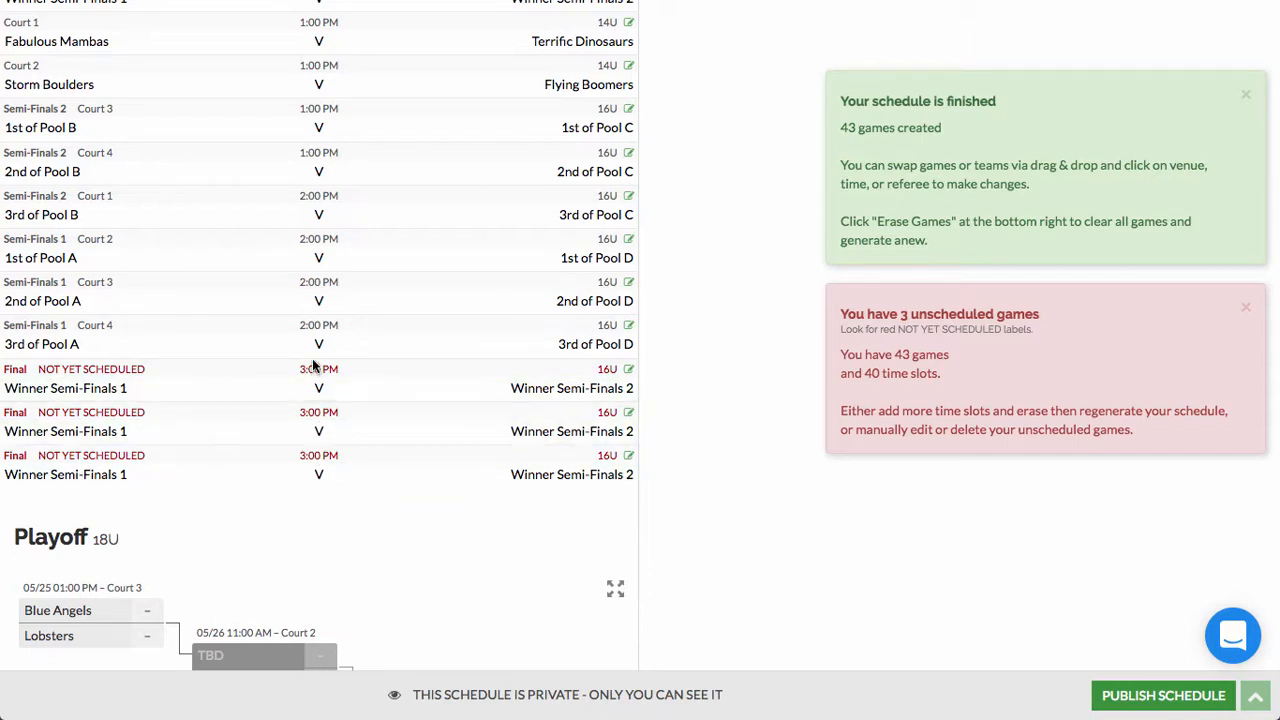
Step: Put the three unscheduled 16U Finals on Court 1, Court 2 and Court 3
click(102, 375)
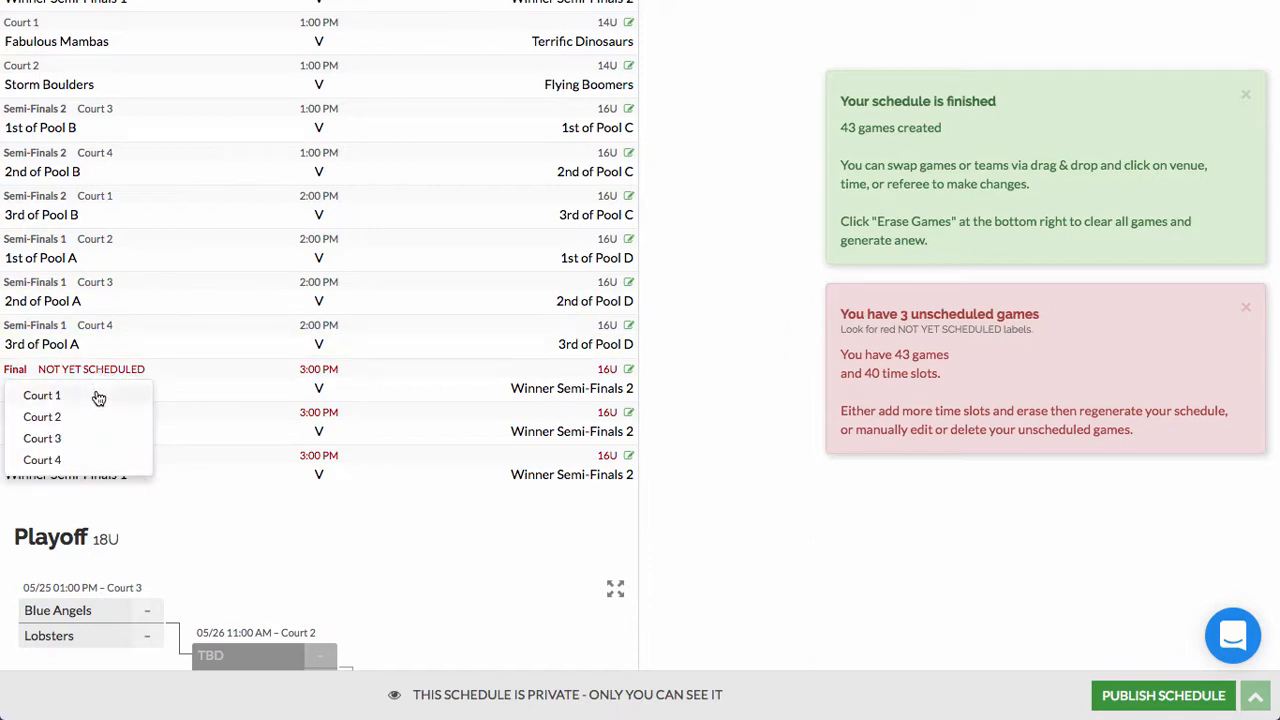
click(97, 396)
click(88, 414)
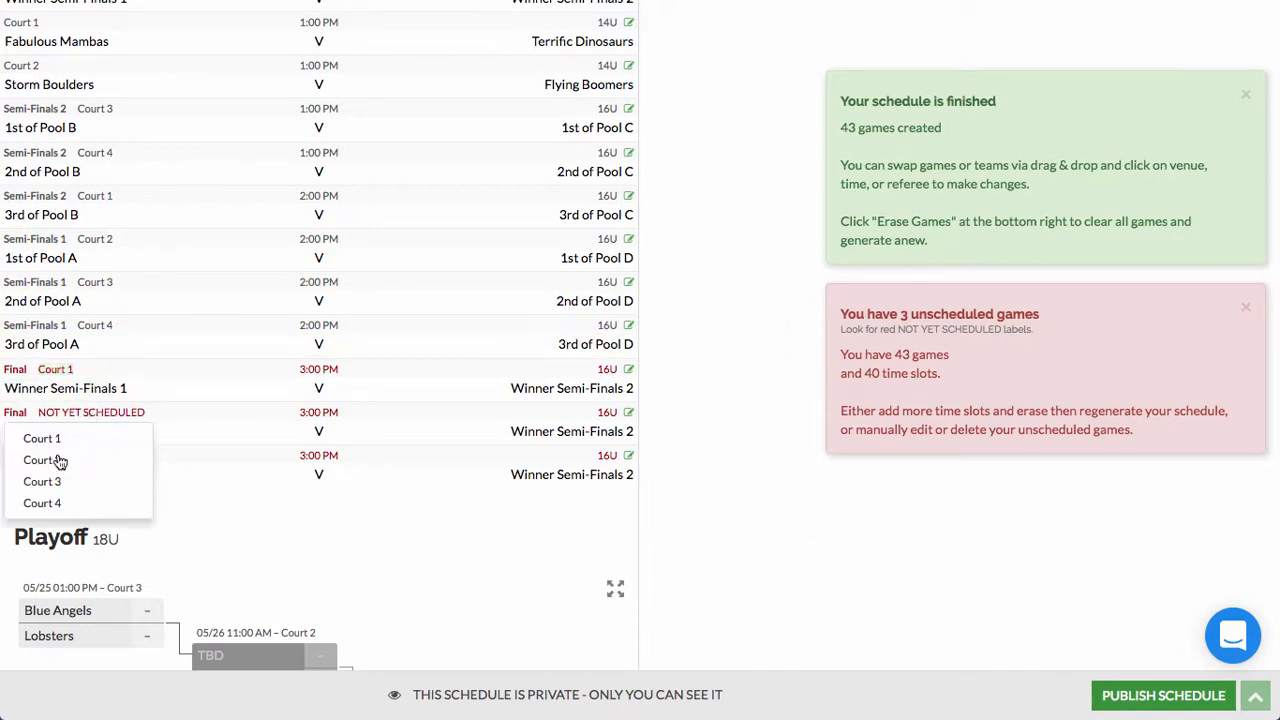
click(57, 464)
click(52, 455)
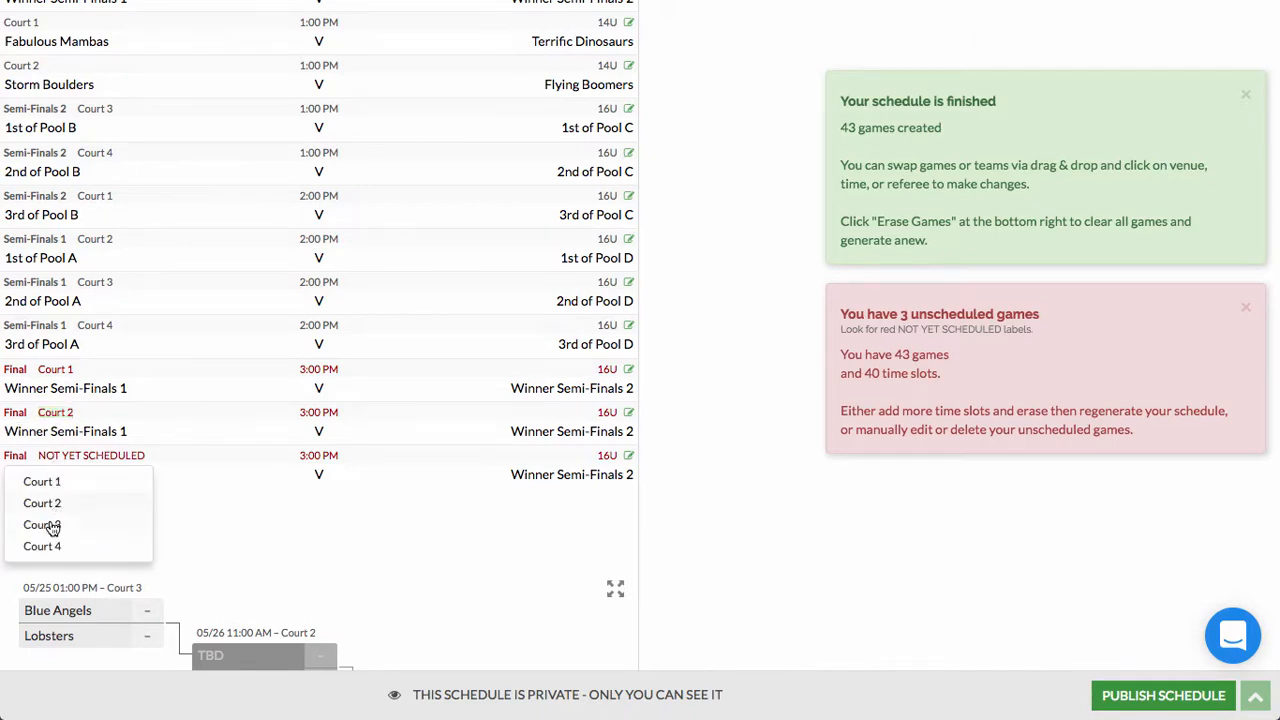
click(52, 525)
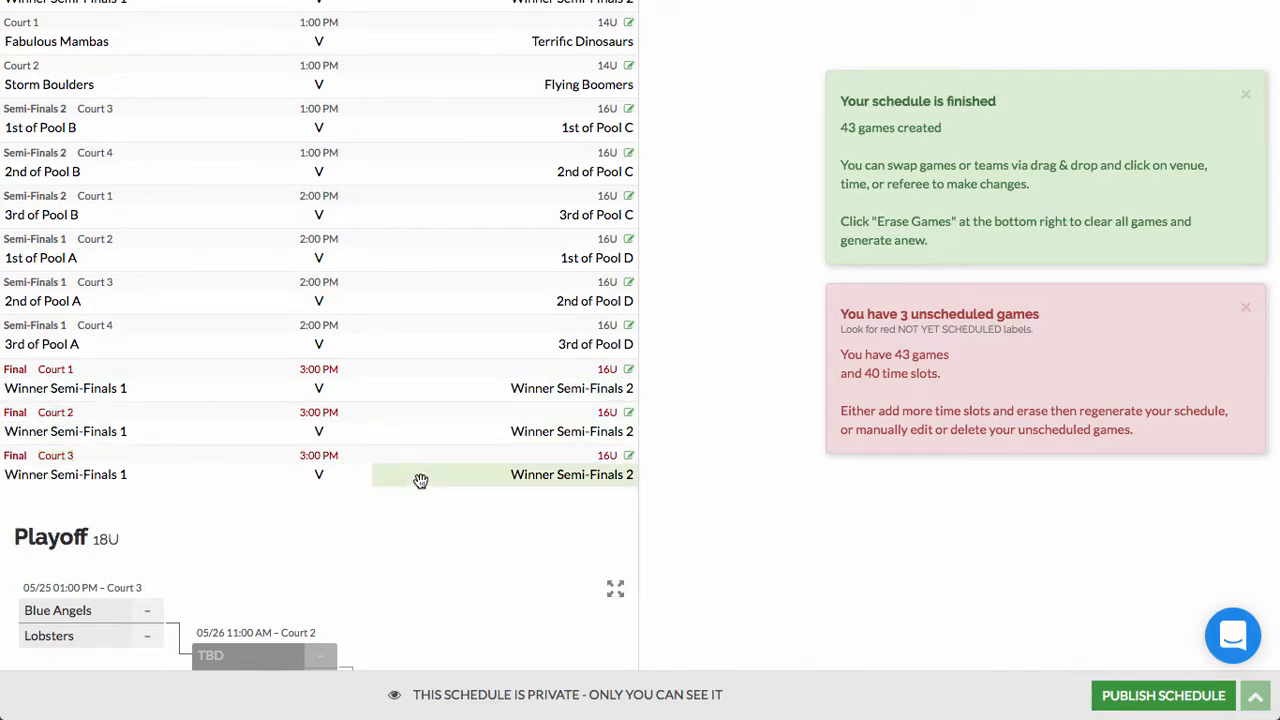
Step: Check the first Final's date and time, leaving it unchanged at 3:00 PM
click(329, 376)
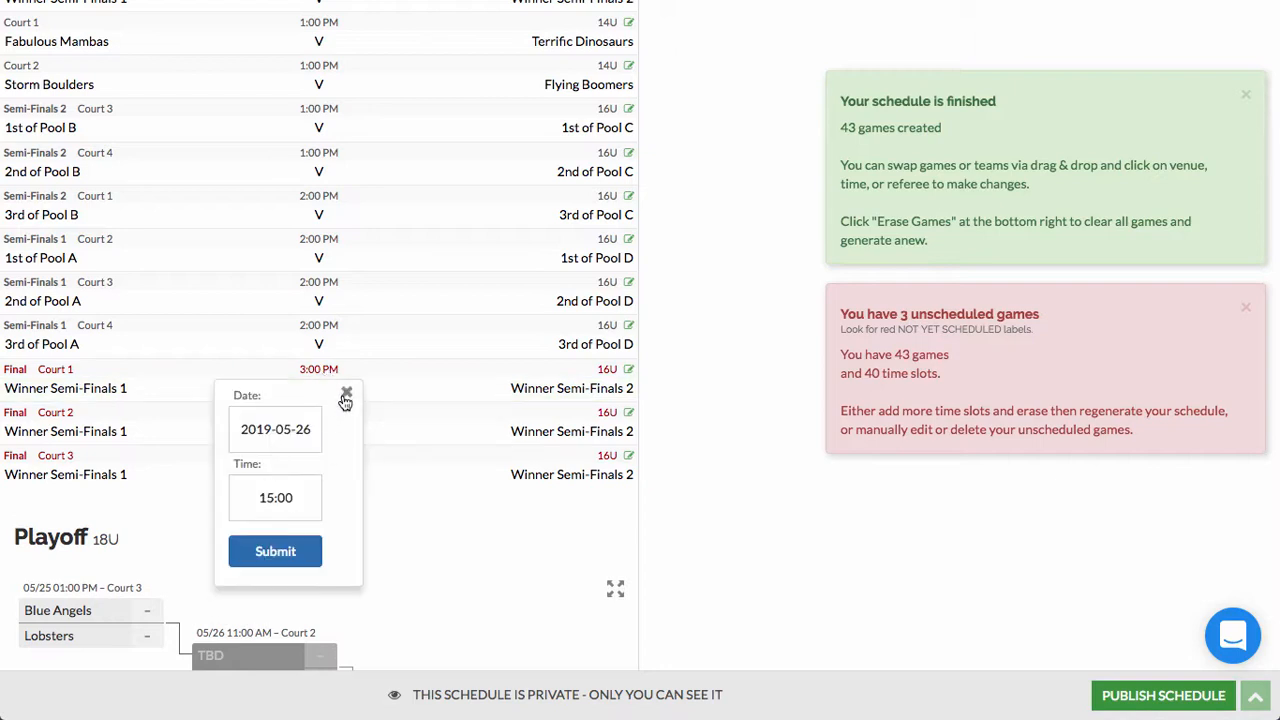
click(346, 395)
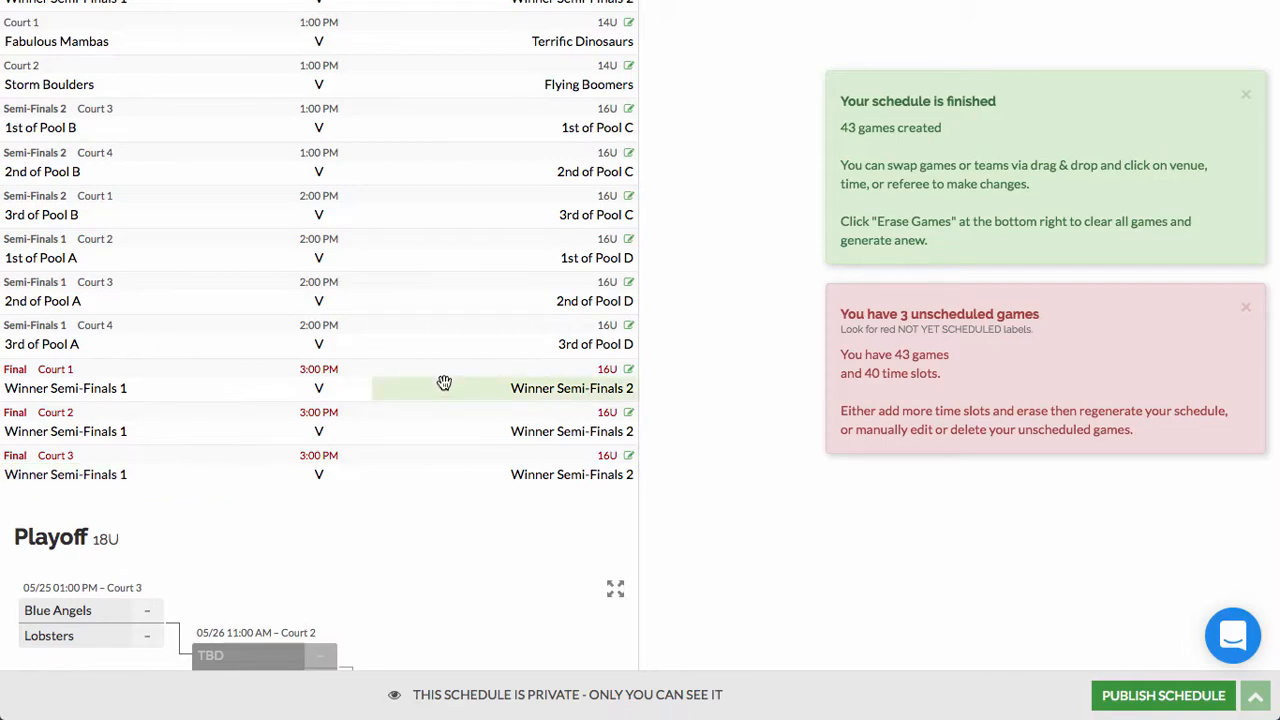
scroll(345, 378, up, 17)
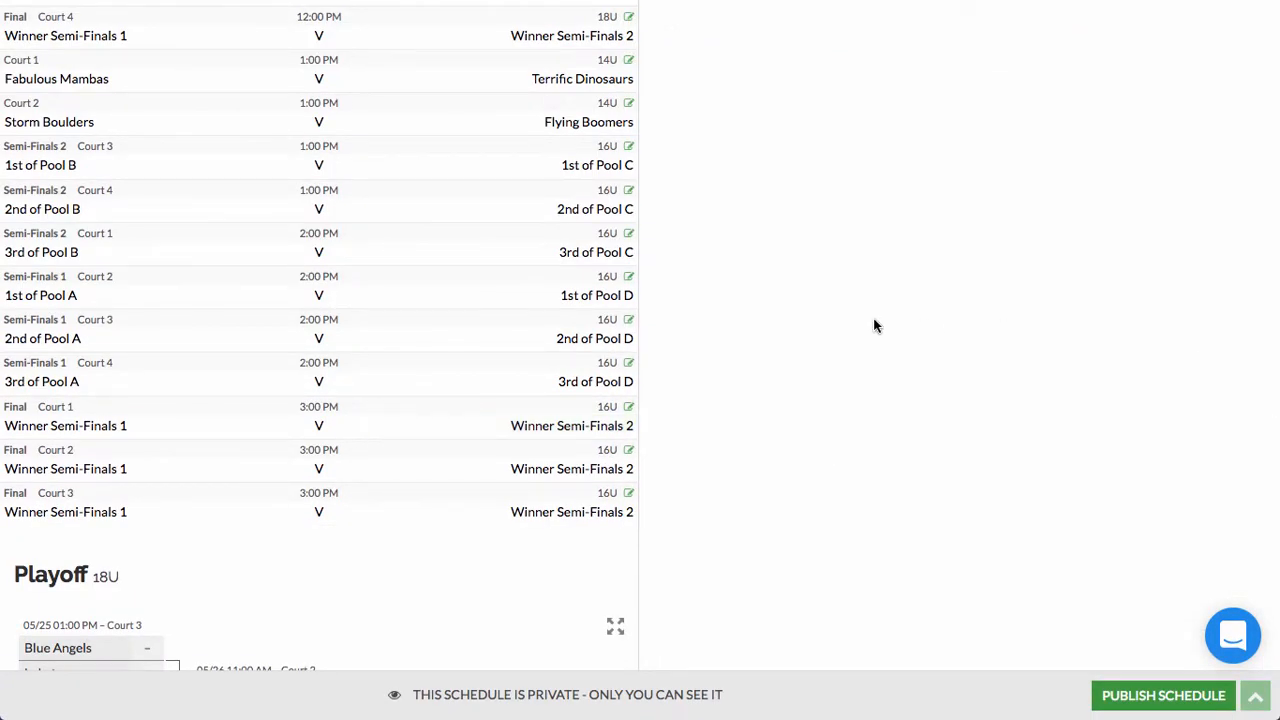
scroll(873, 325, up, 20)
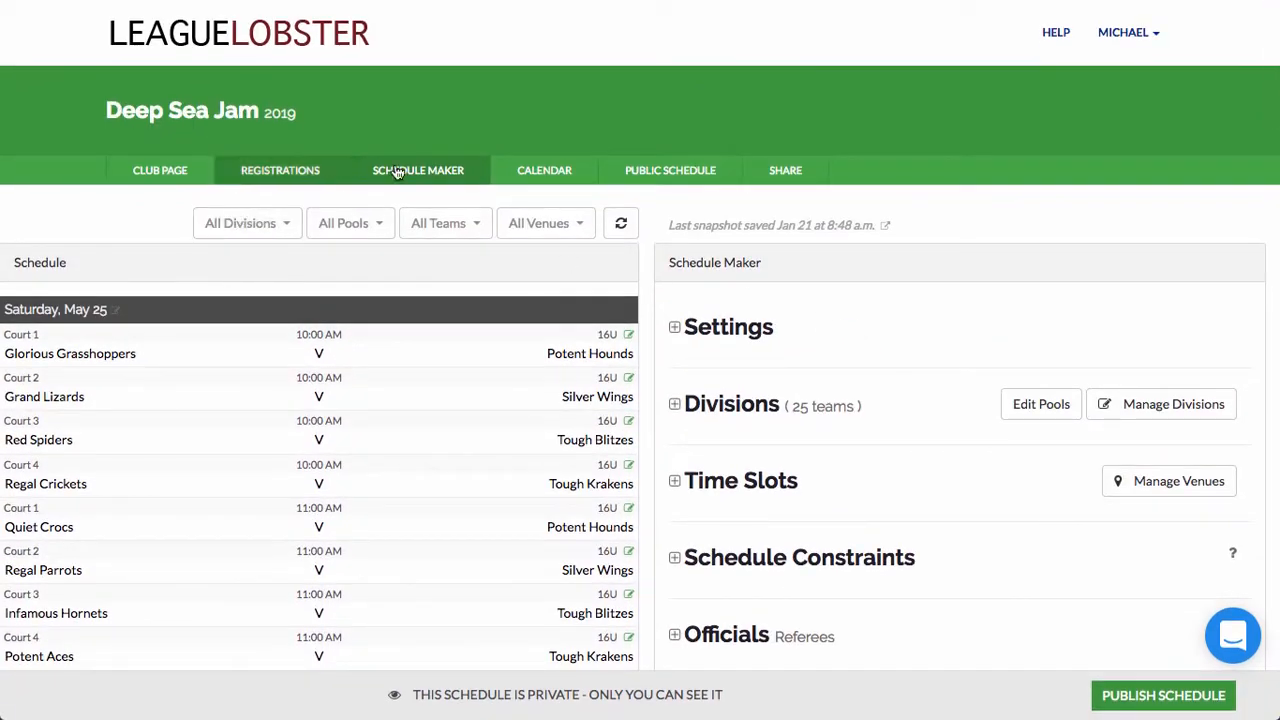
click(522, 173)
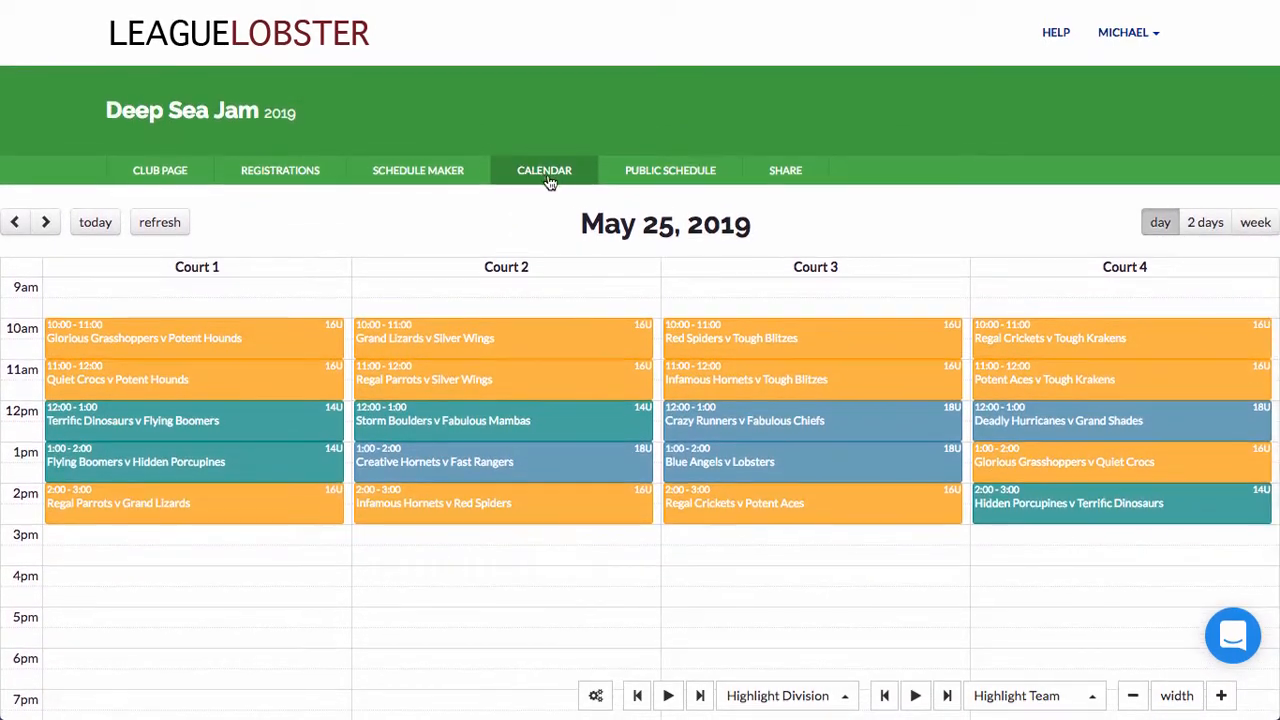
click(1201, 228)
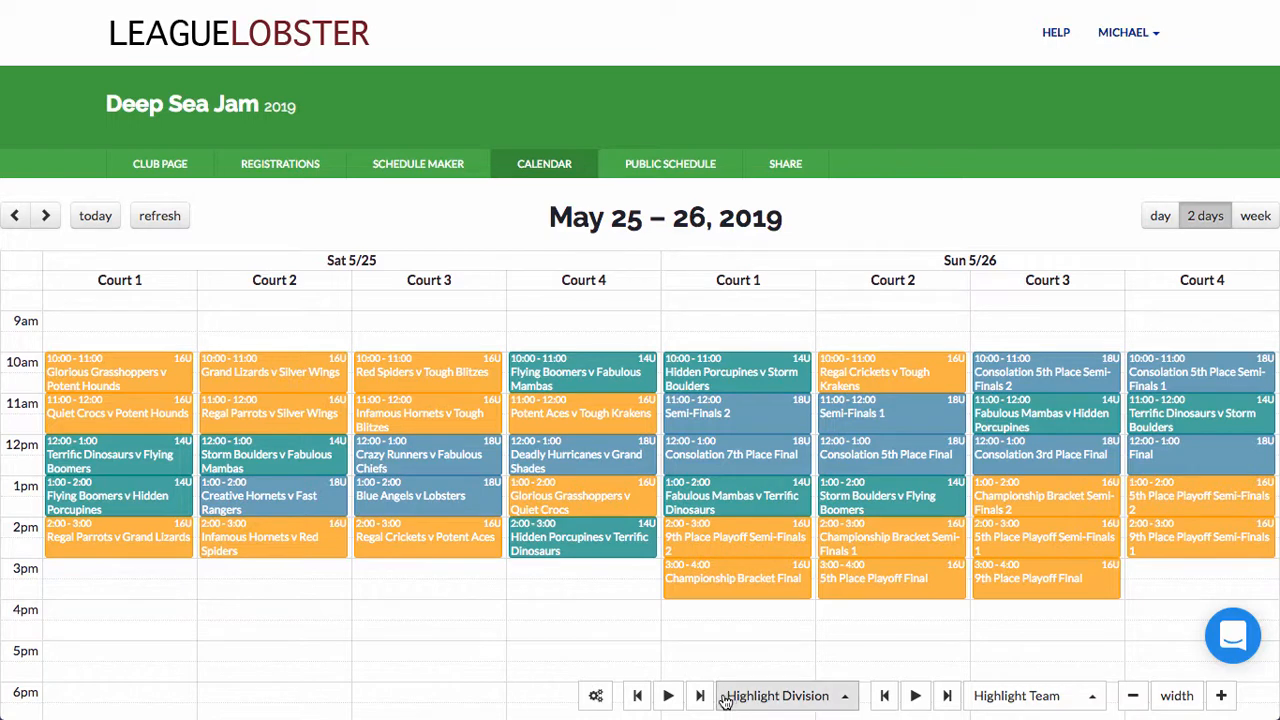
click(700, 696)
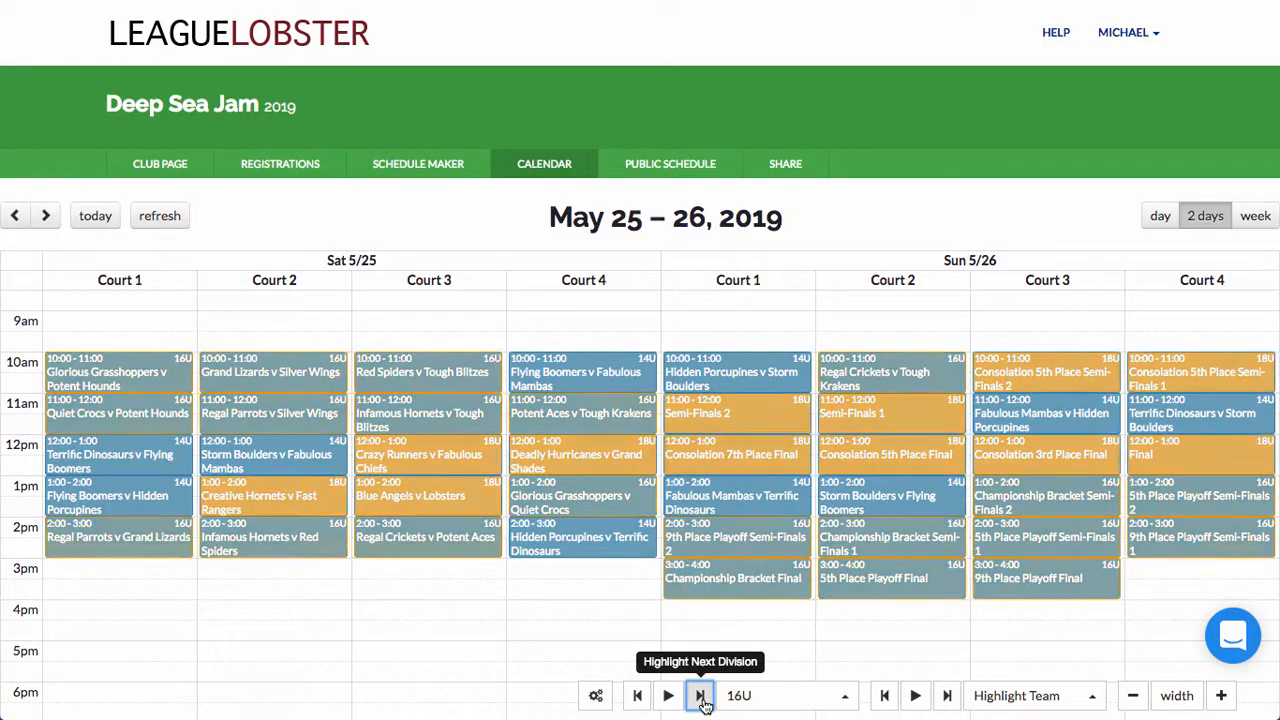
click(700, 696)
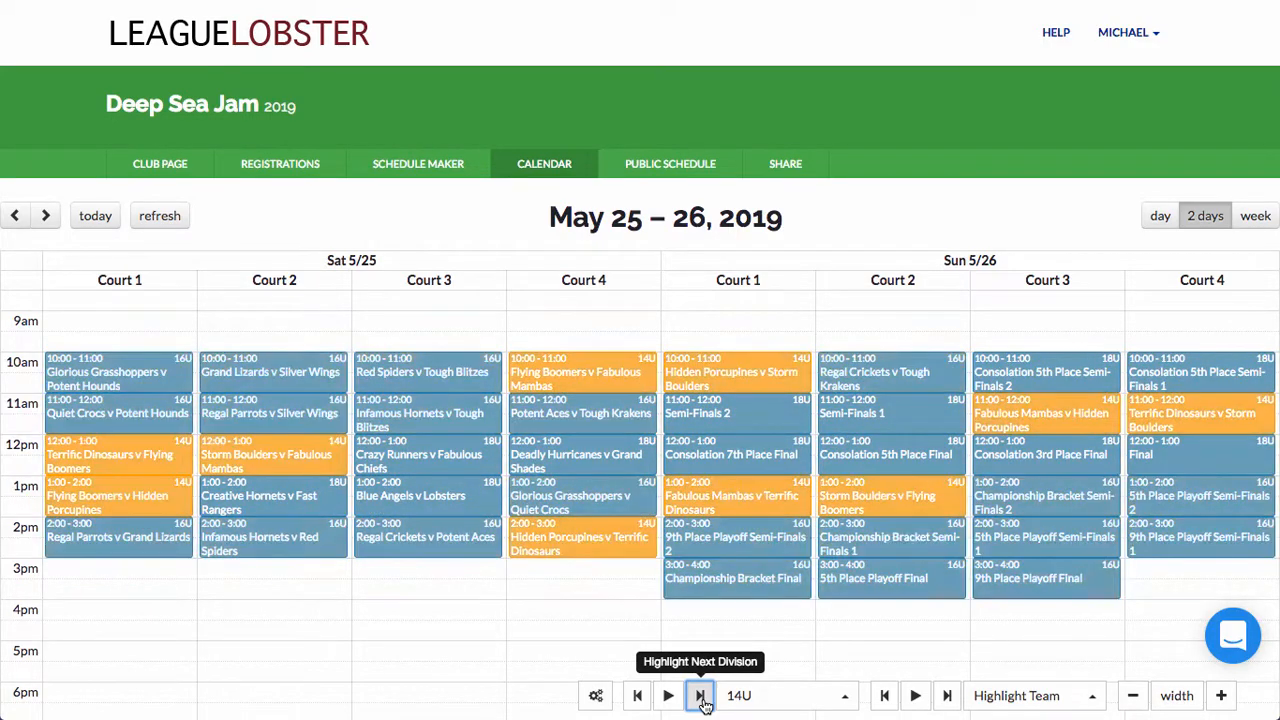
click(700, 696)
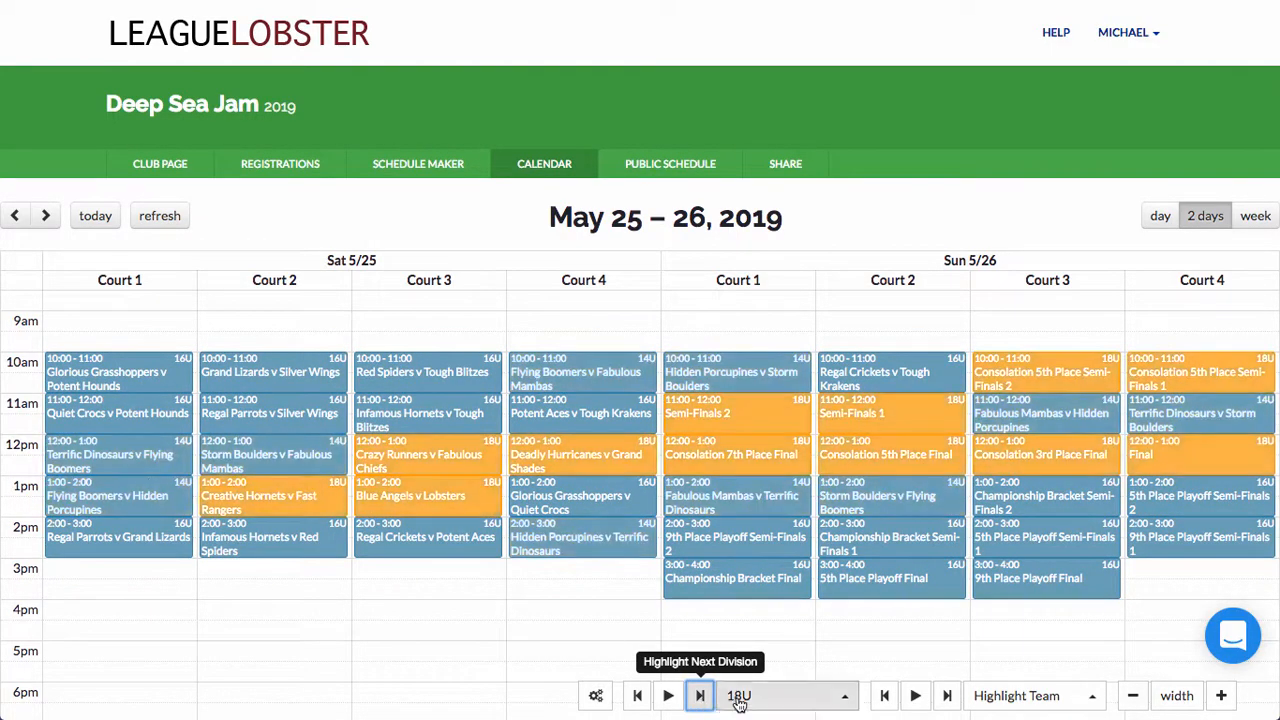
click(750, 696)
click(757, 657)
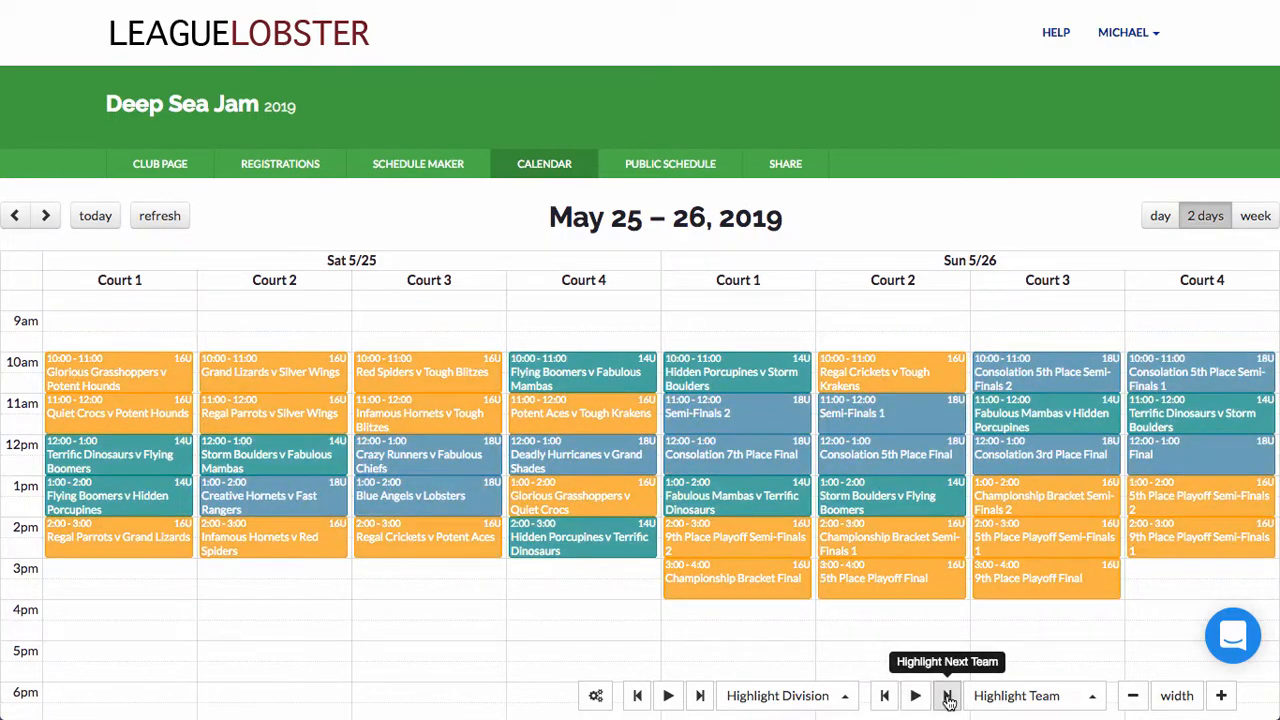
click(947, 696)
click(947, 696)
click(947, 696)
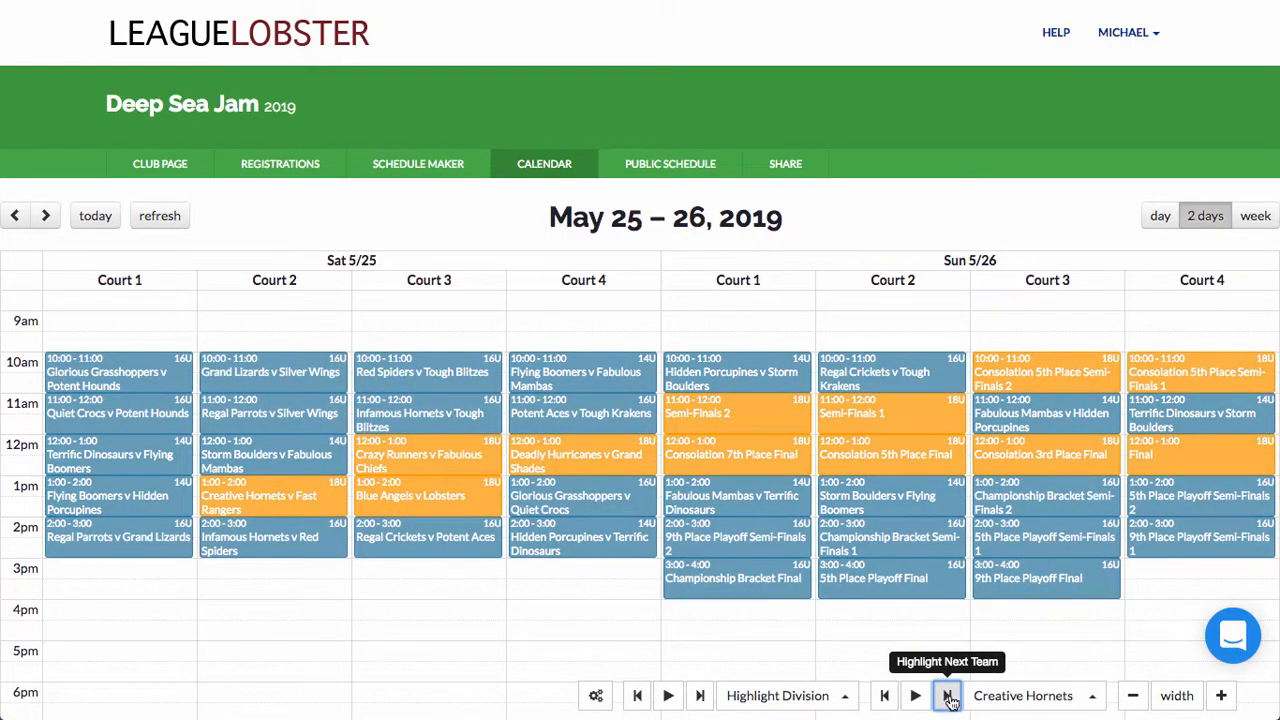
click(1030, 696)
click(1000, 558)
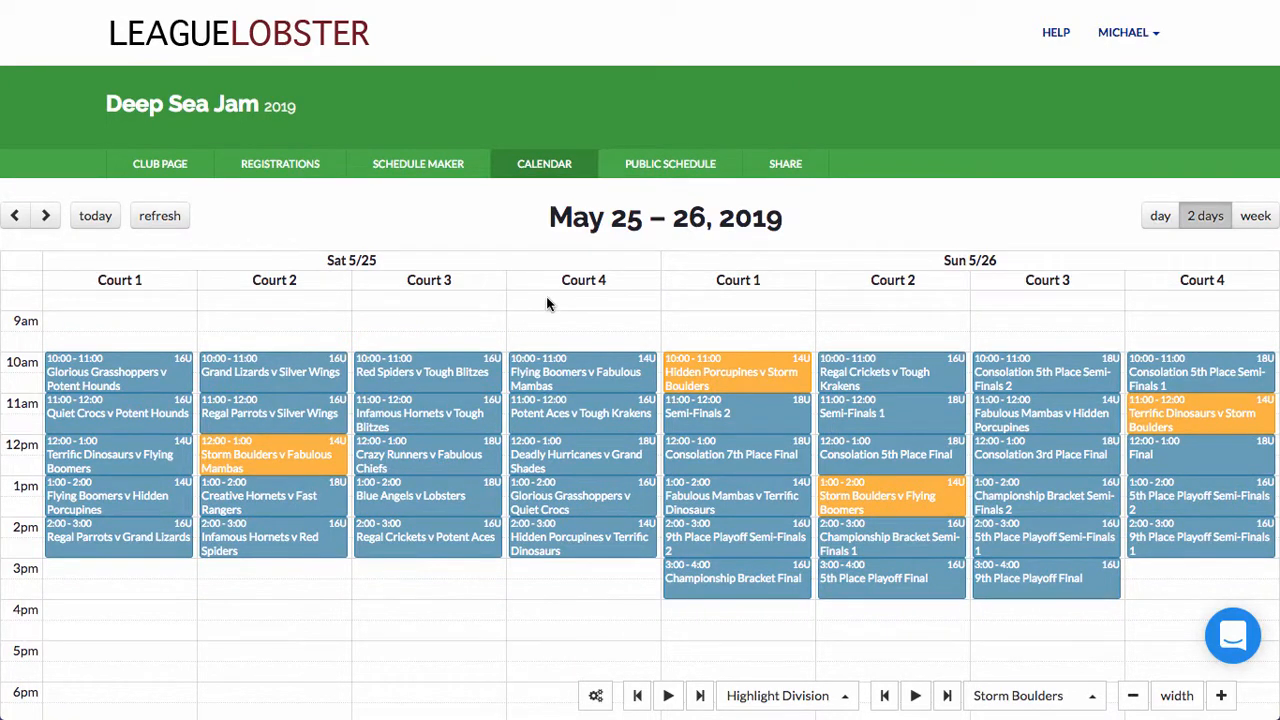
click(451, 179)
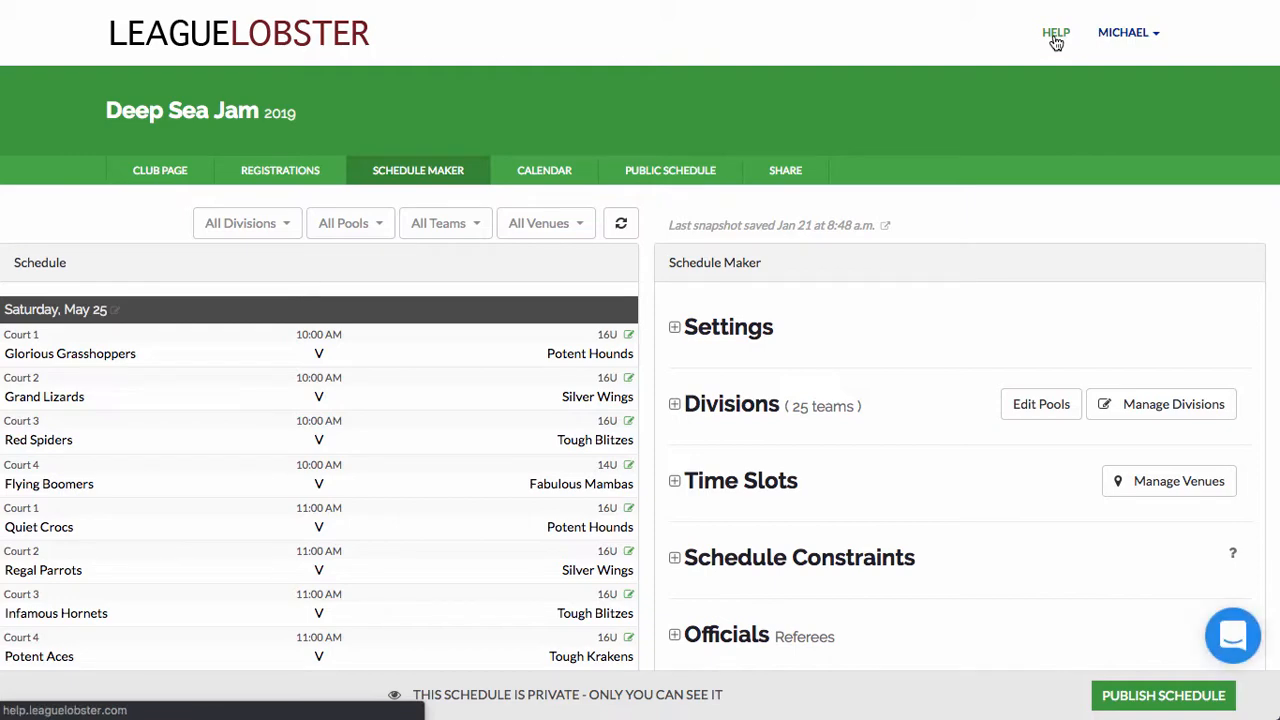
scroll(985, 211, down, 3)
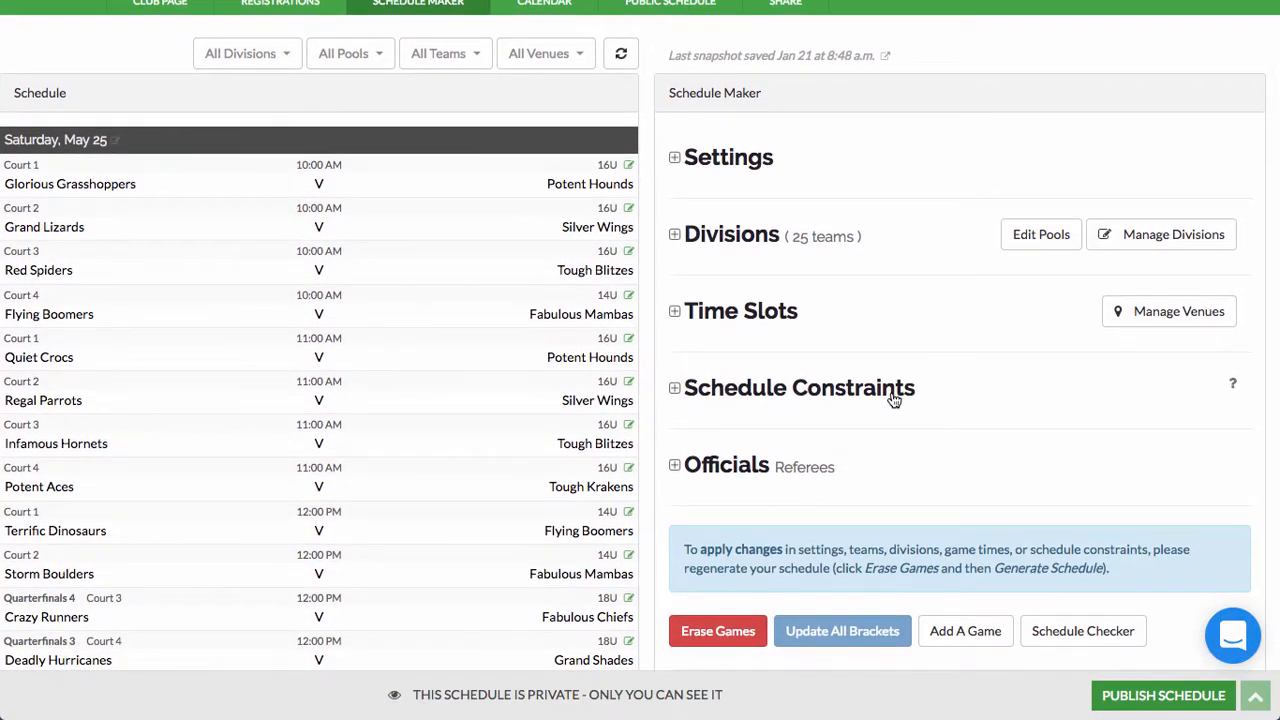
click(1233, 389)
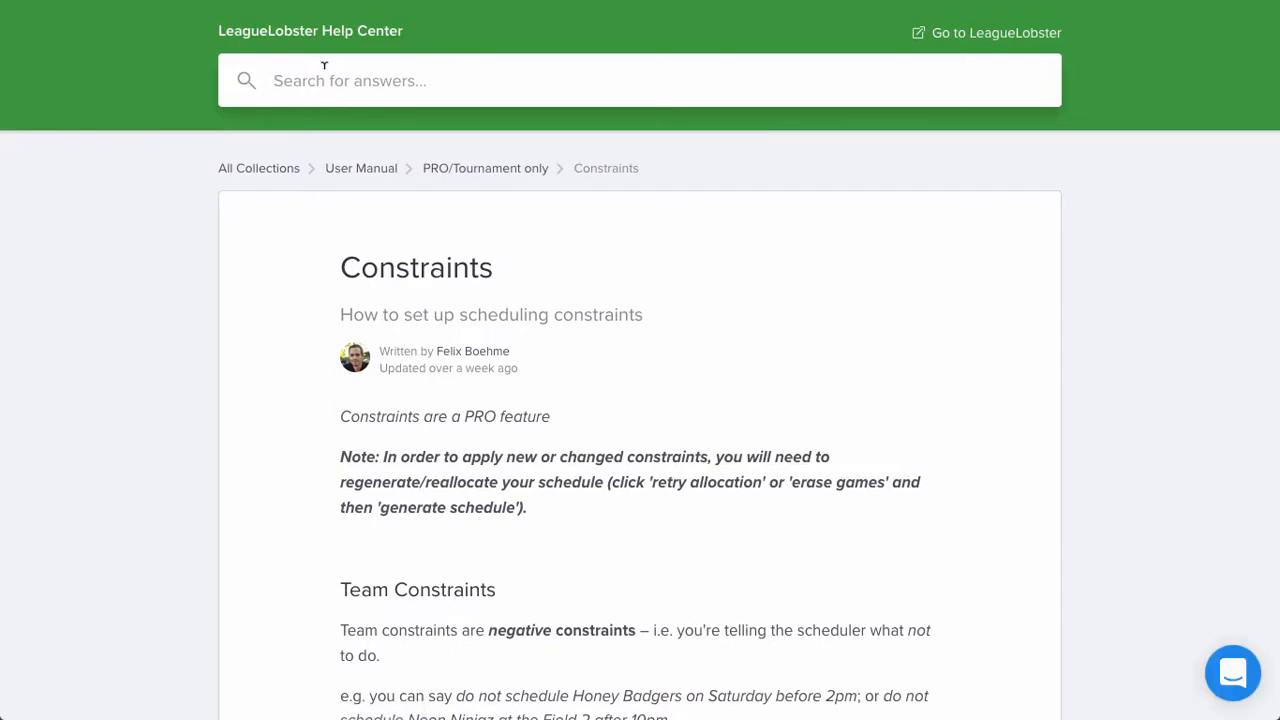
scroll(229, 314, down, 15)
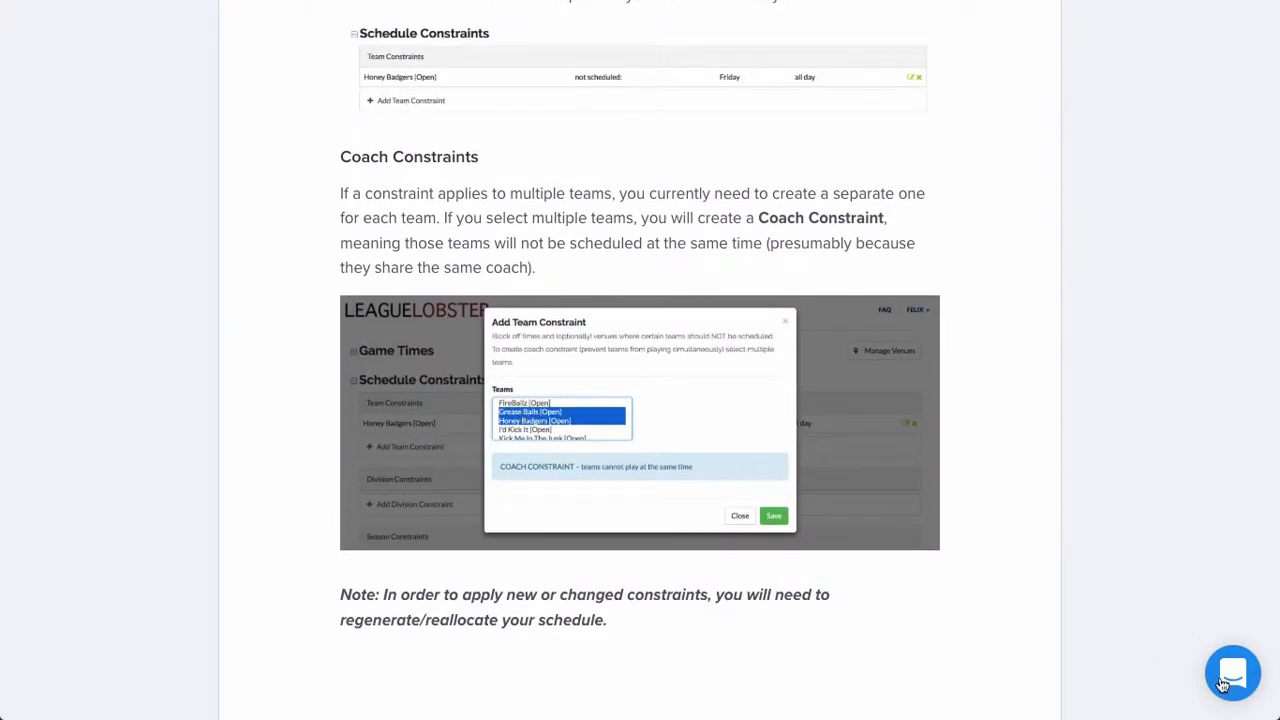
click(1226, 685)
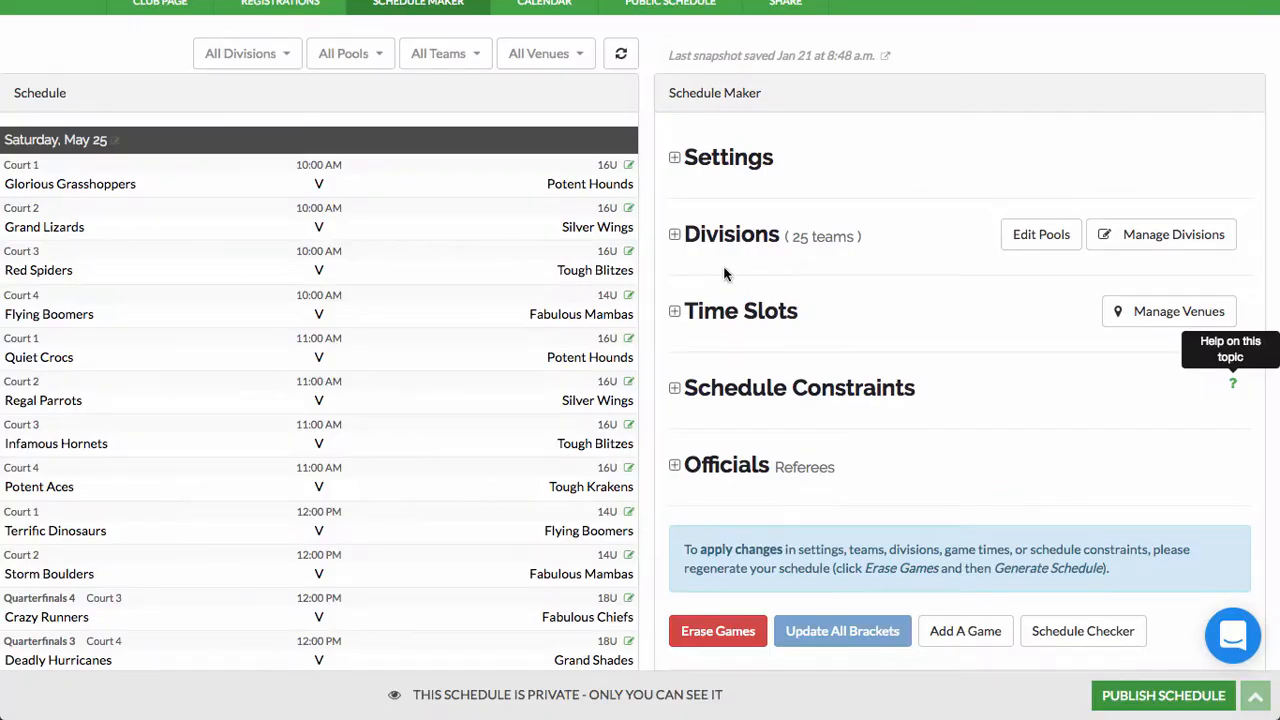
scroll(727, 276, down, 1)
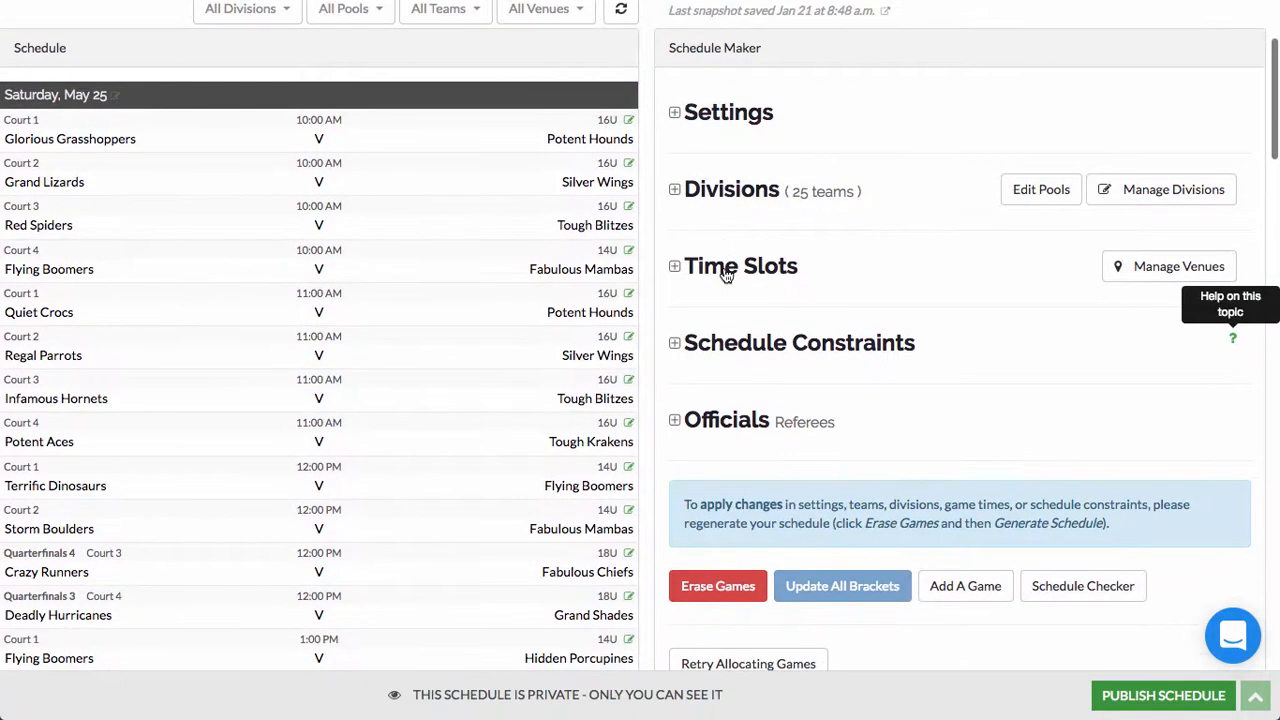